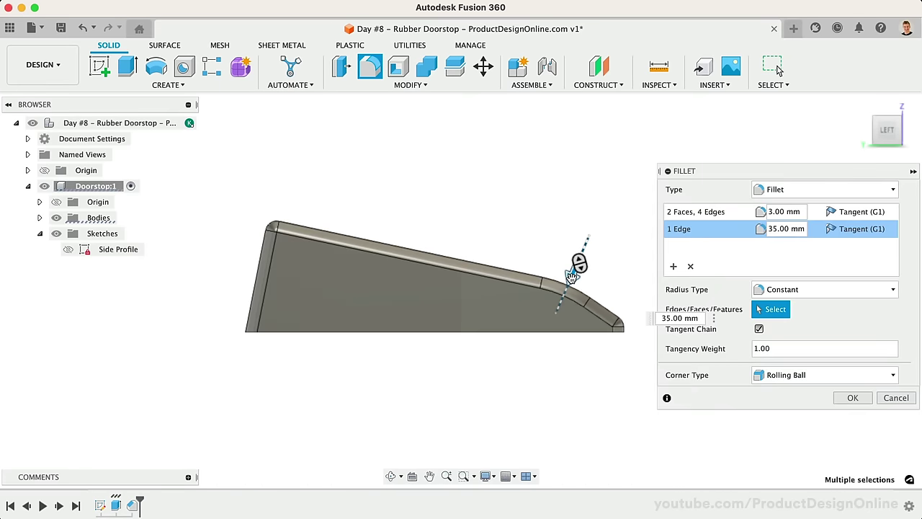
Preview the finished doorstop, then open the empty 'Day #8 – Rubber Doorstop' design with component Doorstop:1
left_click_drag(576, 282, 591, 306)
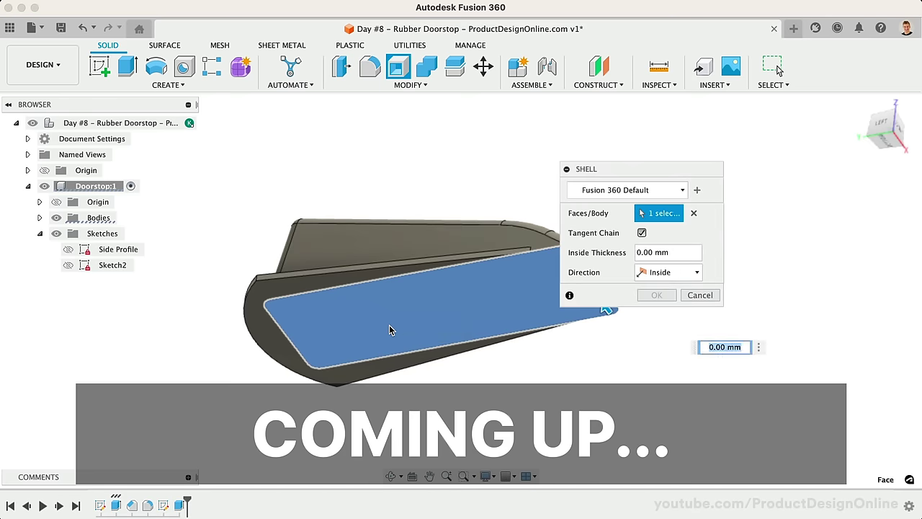
type("2")
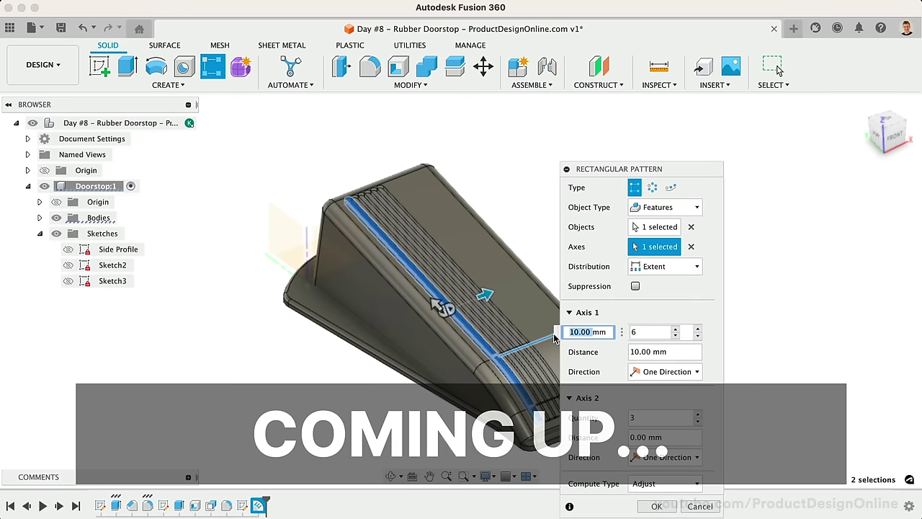
type("2")
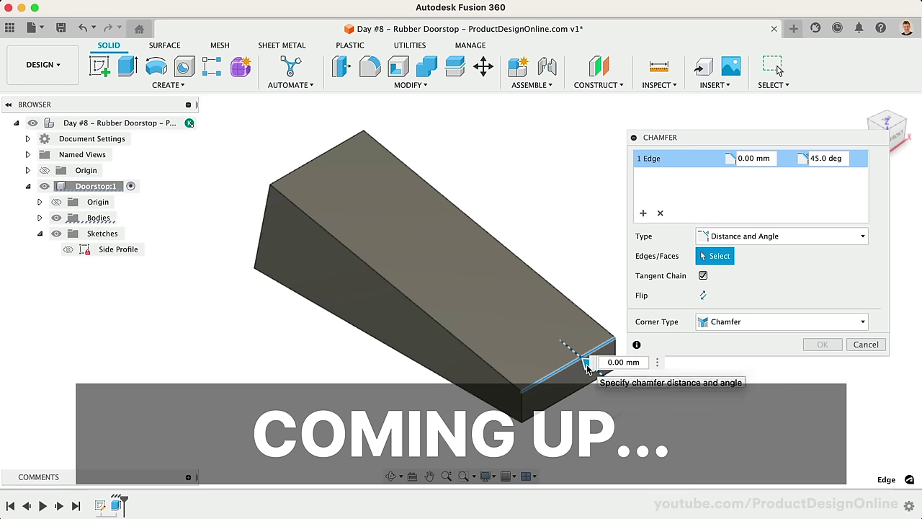
type("1")
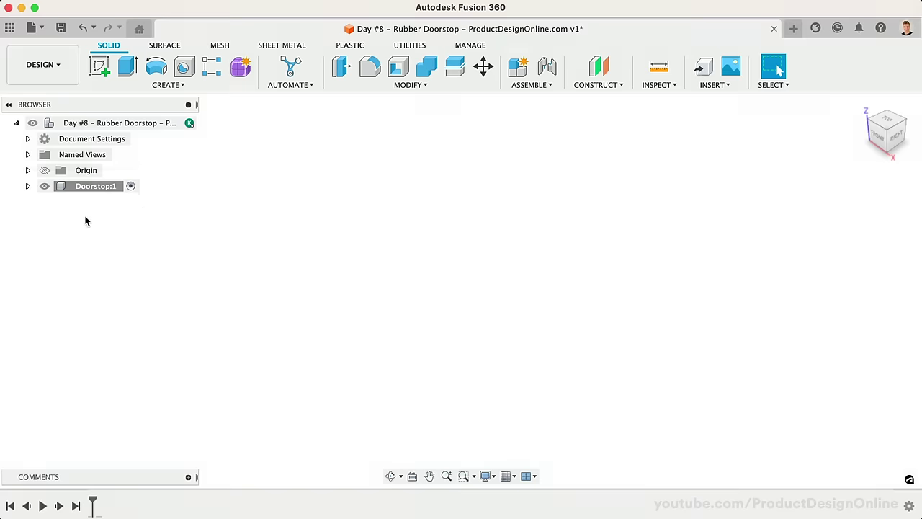
Show Doorstop:1's origin planes, return to the home view, and create a sketch on the YZ plane
left_click(27, 186)
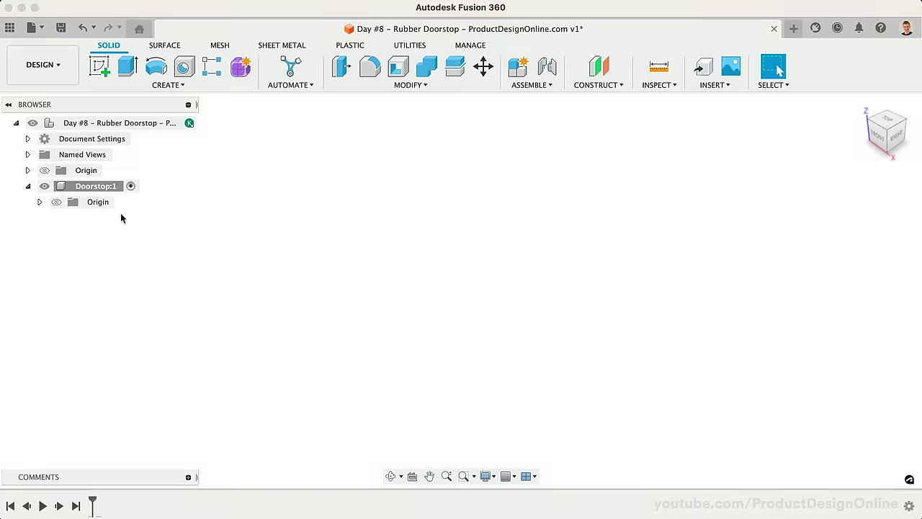
left_click(56, 202)
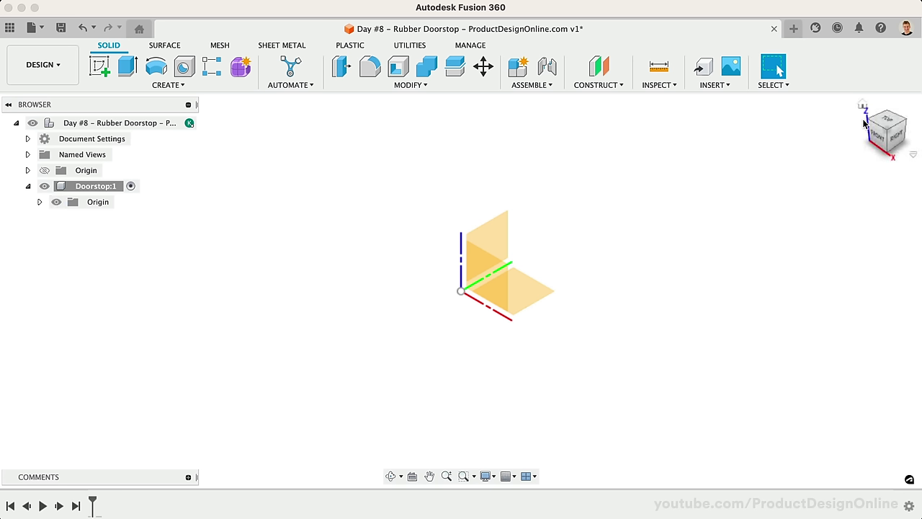
left_click(865, 123)
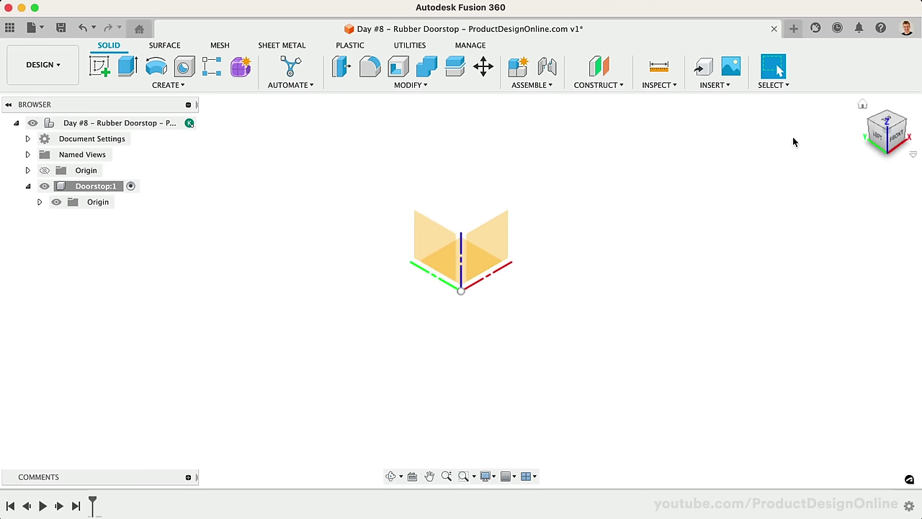
right_click(429, 245)
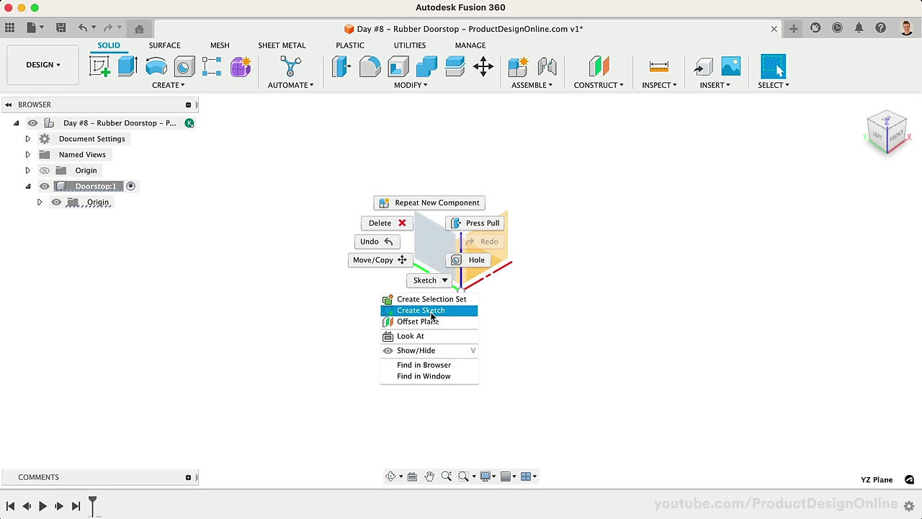
left_click(432, 310)
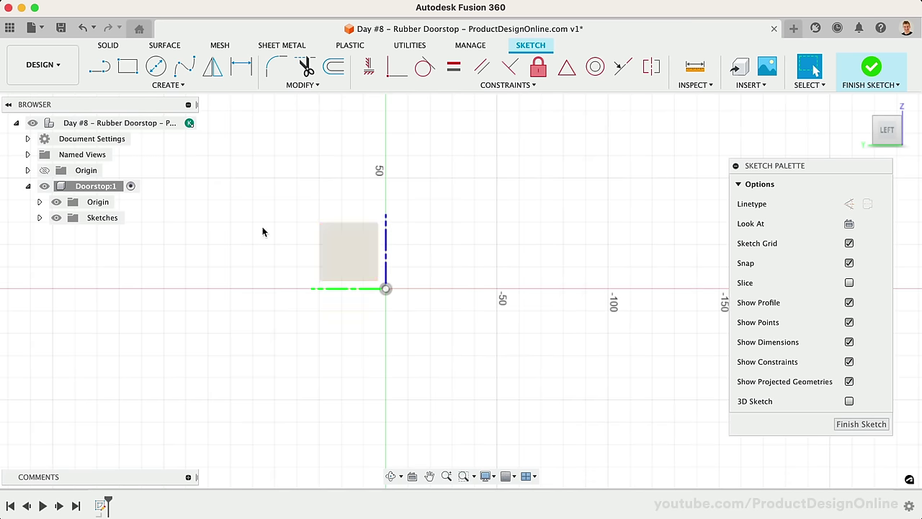
Draw a closed four-line wedge profile from the origin, up to an apex, along to about 100 and back
left_click(100, 67)
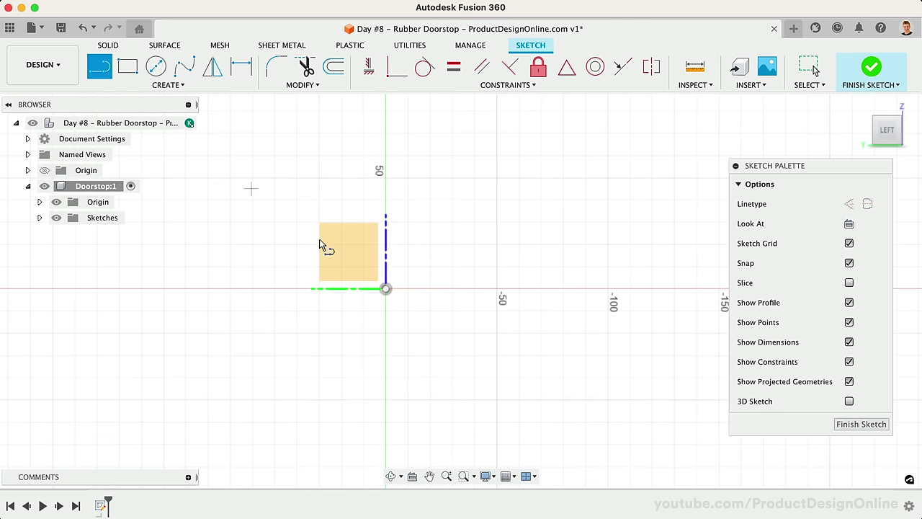
left_click(386, 289)
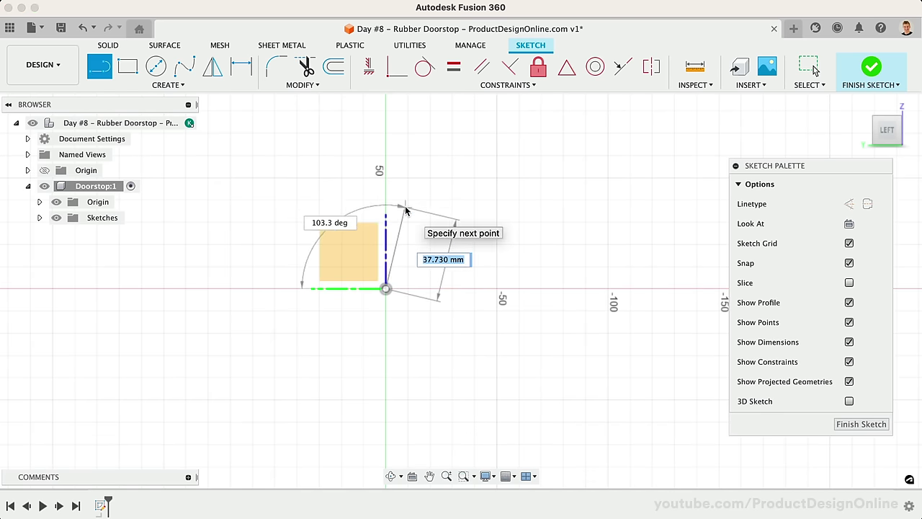
left_click(405, 206)
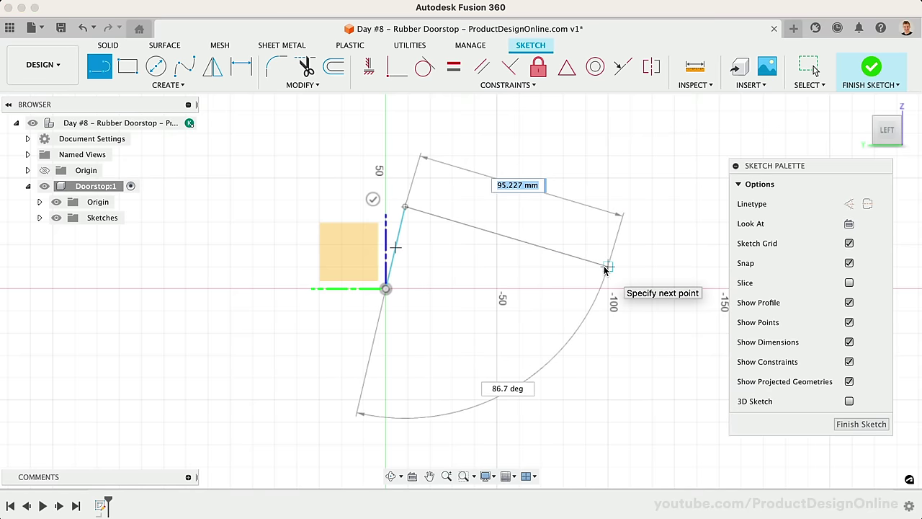
left_click(607, 265)
left_click(607, 288)
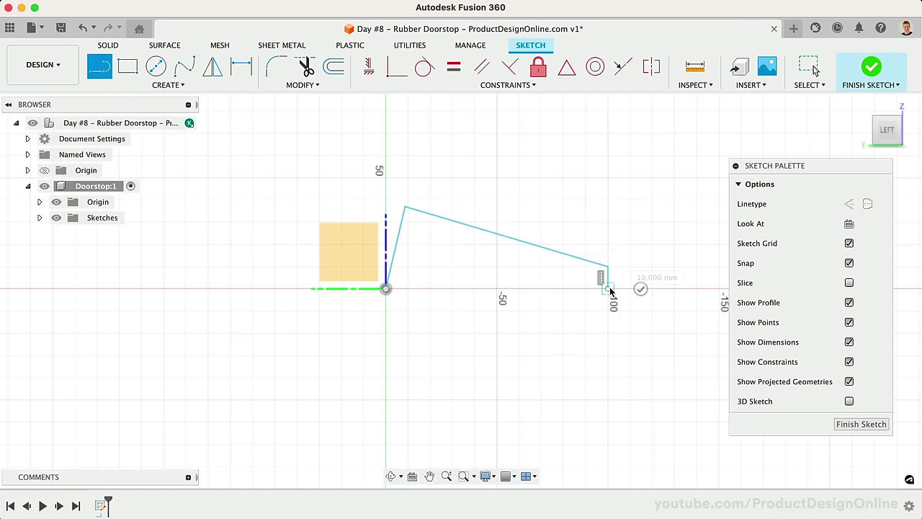
left_click(386, 289)
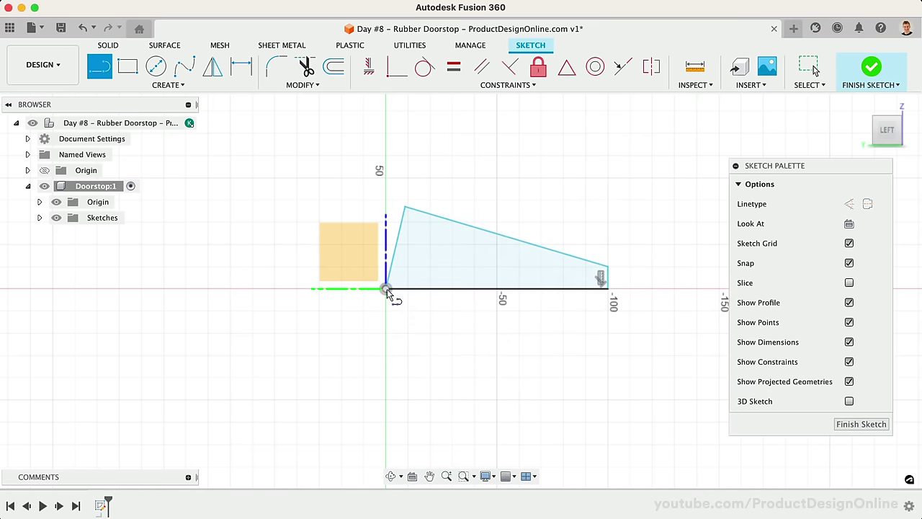
Zoom in on the profile, hide the origin planes, and finish the Line tool
scroll(540, 333, "up", 5)
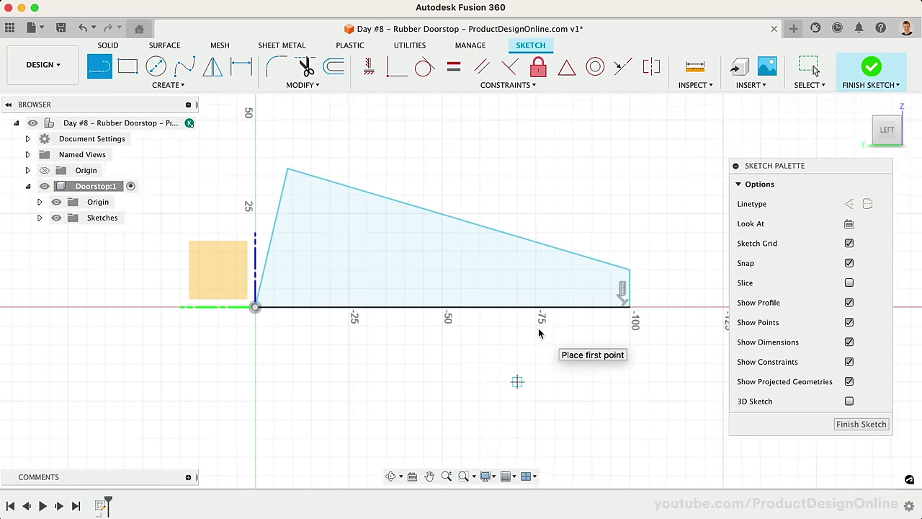
scroll(539, 333, "up", 2)
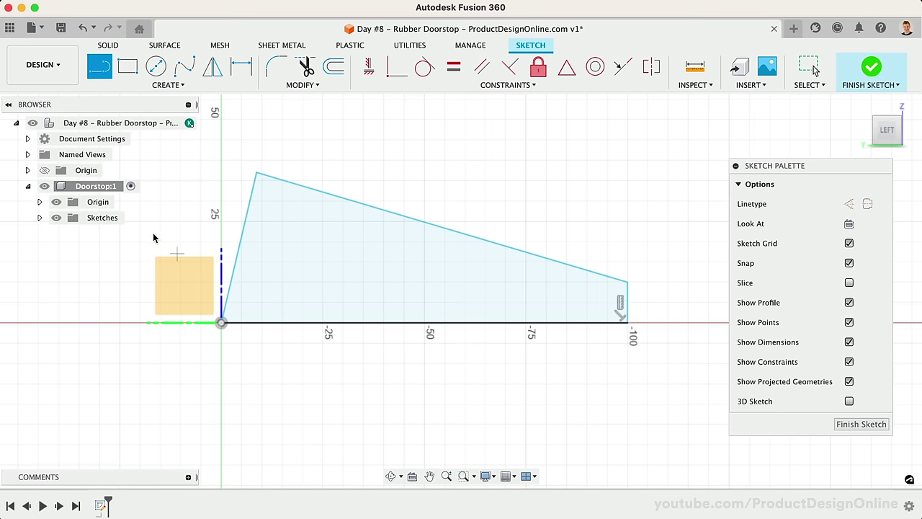
left_click(56, 202)
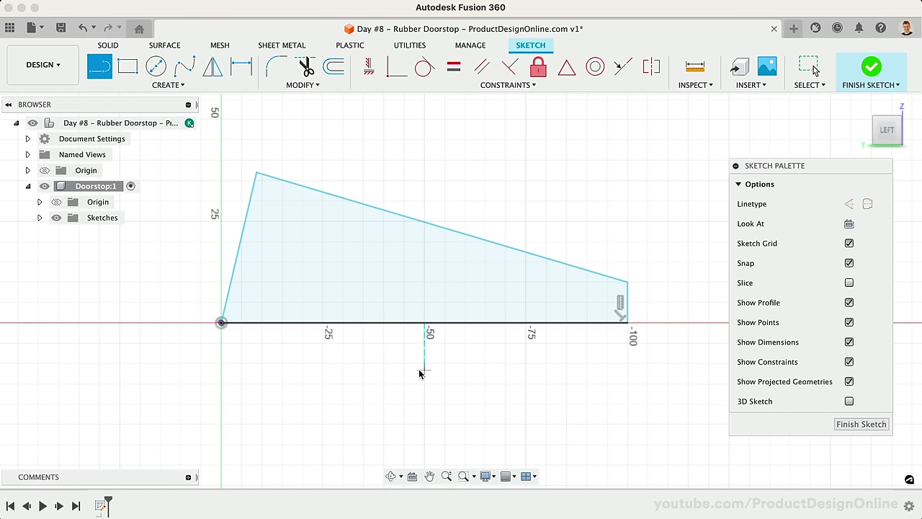
scroll(530, 380, "up", 1)
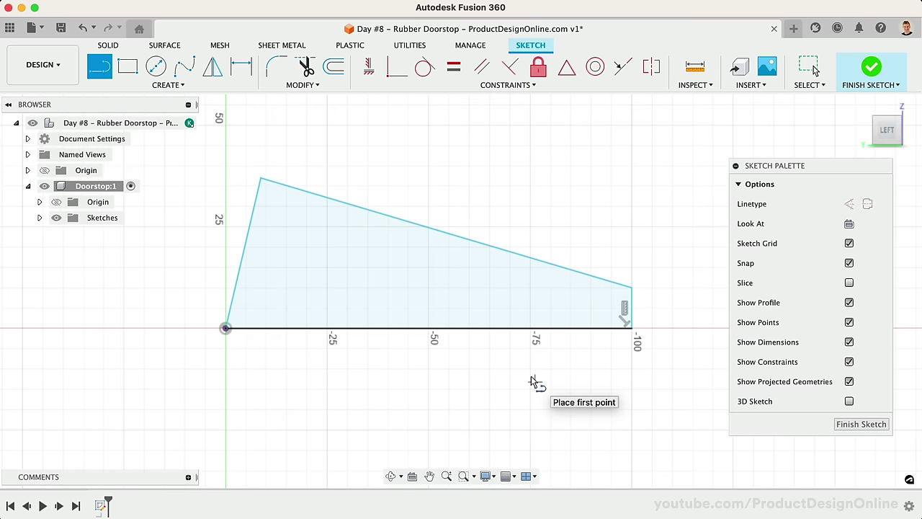
key("Escape")
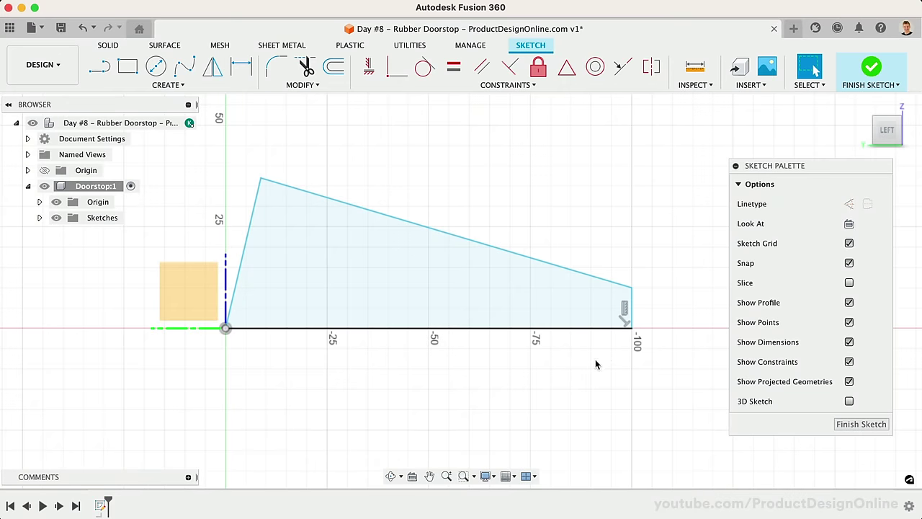
Confirm the sloped and left lines are unconstrained, then dimension the base line at 100 mm
mouse_move(298, 191)
left_mouse_down()
mouse_move(303, 175)
mouse_move(302, 195)
left_mouse_up()
left_click_drag(252, 211, 252, 214)
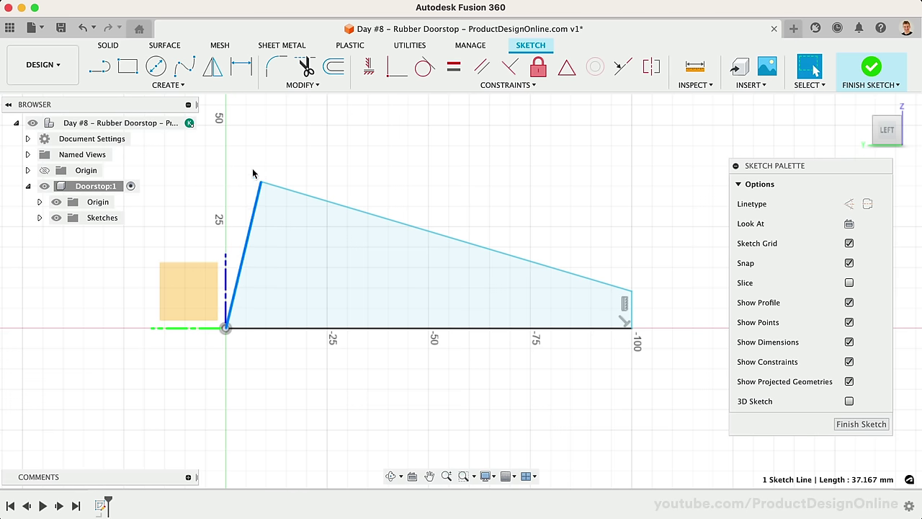
left_click(242, 67)
left_click(418, 328)
left_click(418, 370)
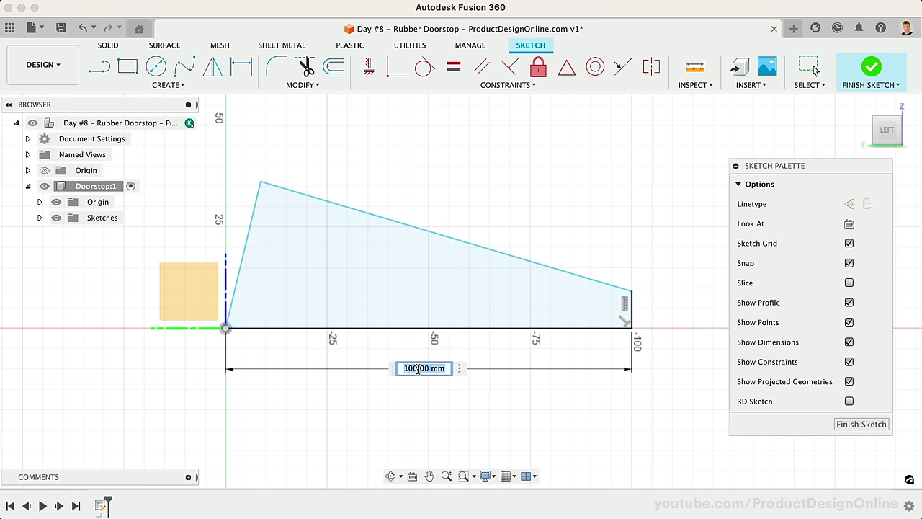
key("Return")
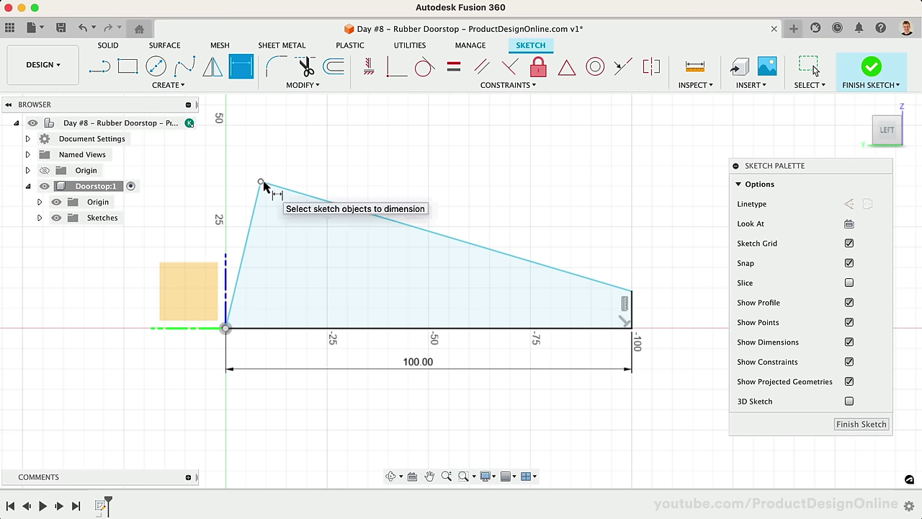
Dimension the apex height above the bottom line as 30 mm
left_click(261, 182)
left_click(323, 329)
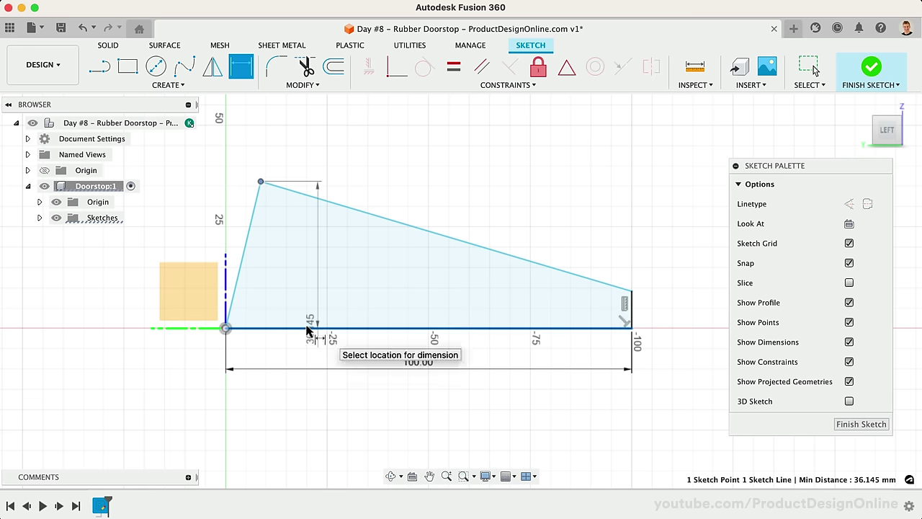
left_click(147, 280)
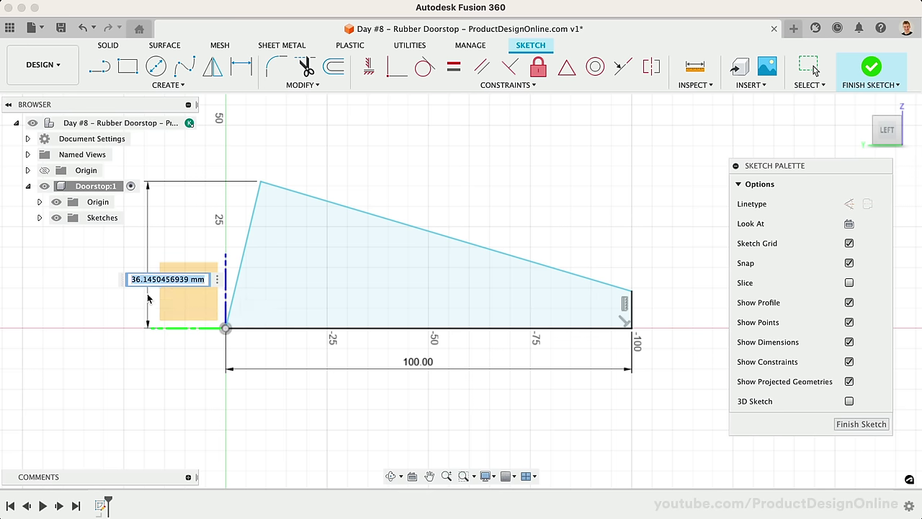
type("30")
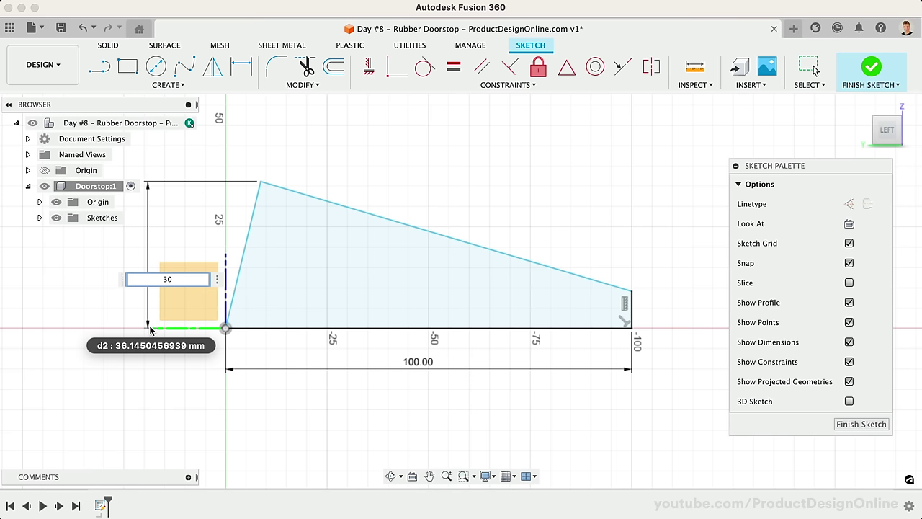
key("Return")
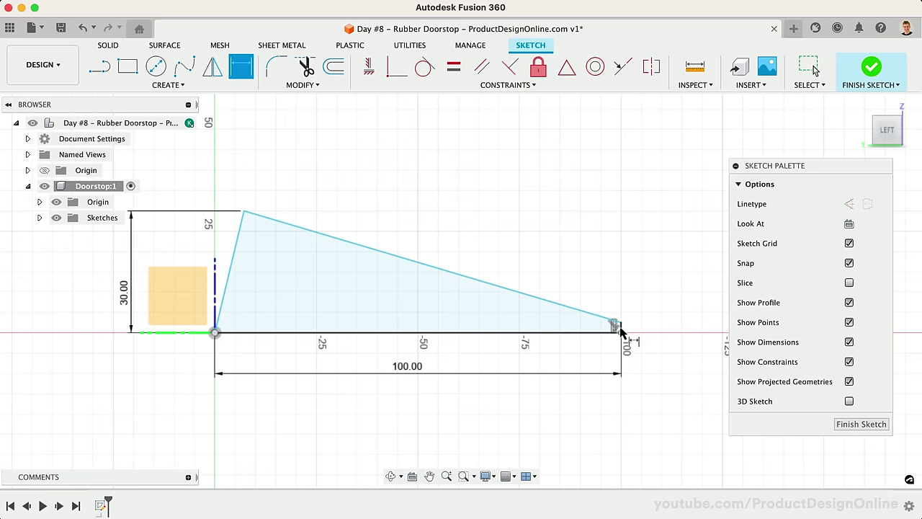
Dimension the short right edge as d2/3 (10.00 mm) and move the label beside it
scroll(620, 330, "up", 3)
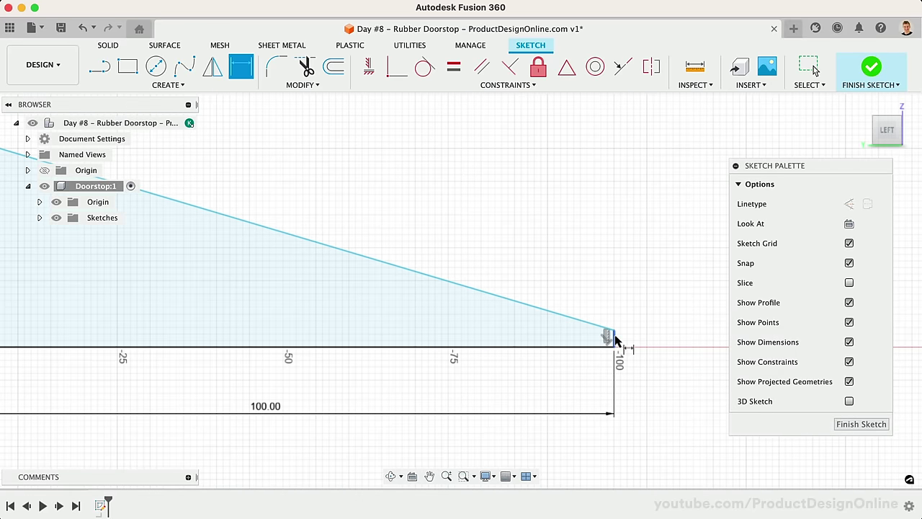
left_click(611, 337)
left_click(663, 331)
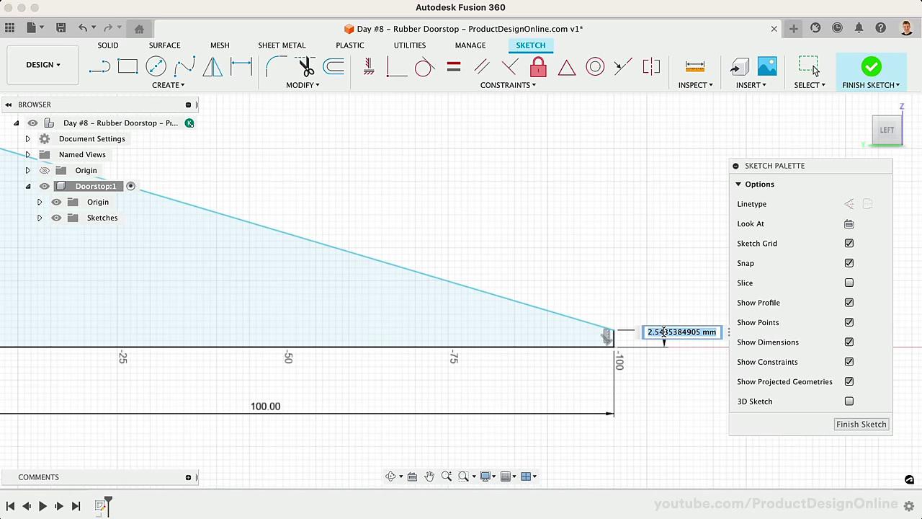
scroll(595, 253, "down", 4)
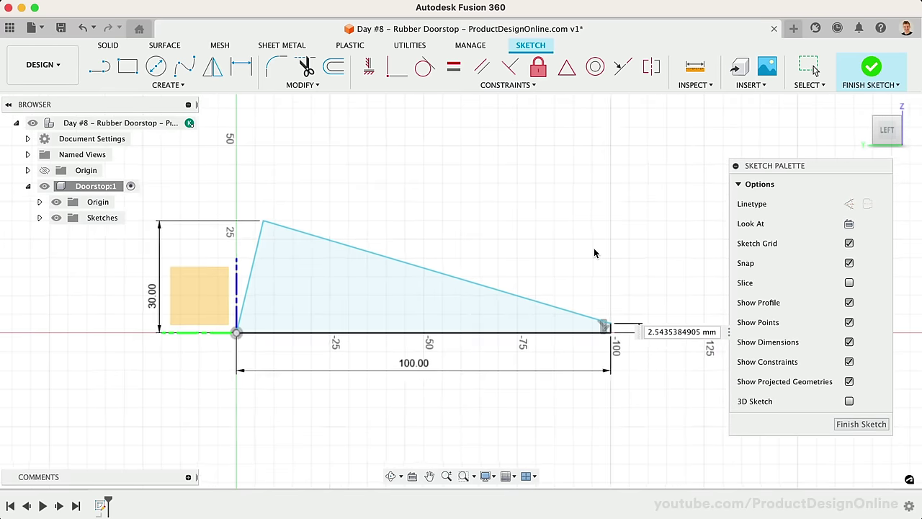
left_click(152, 301)
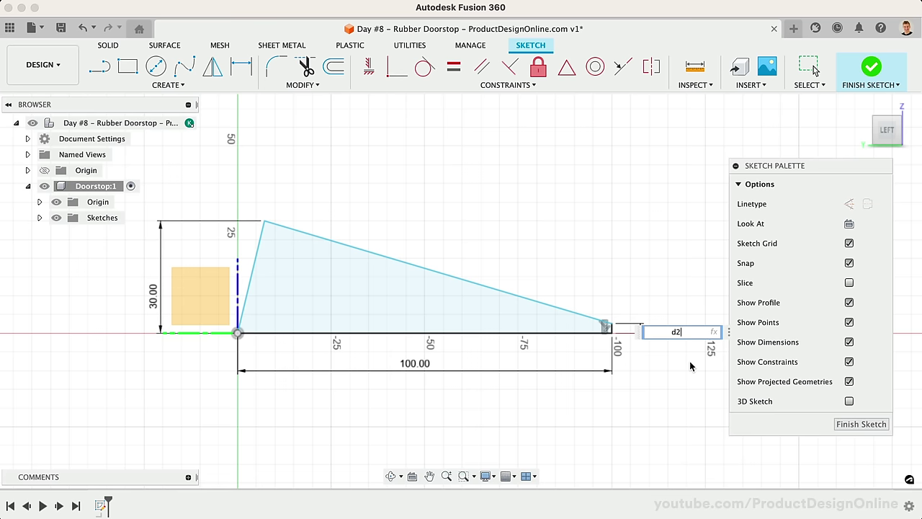
type("/3")
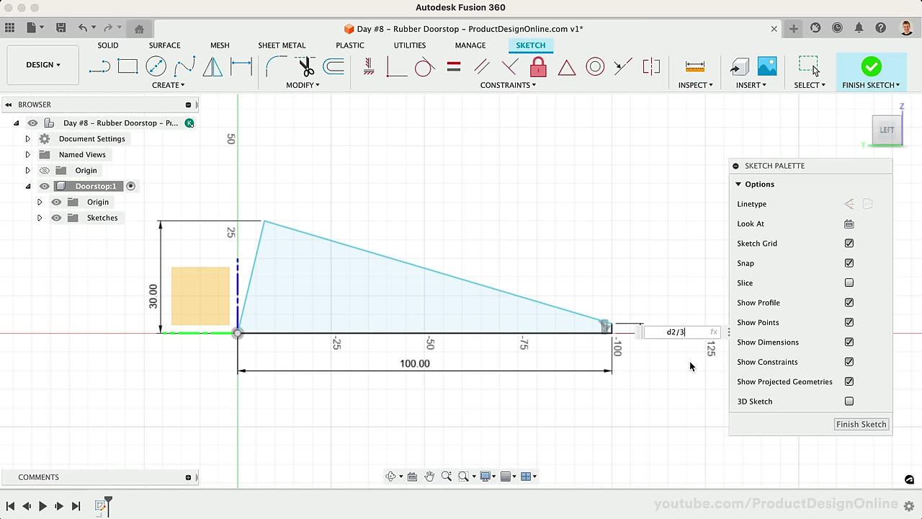
key("Return")
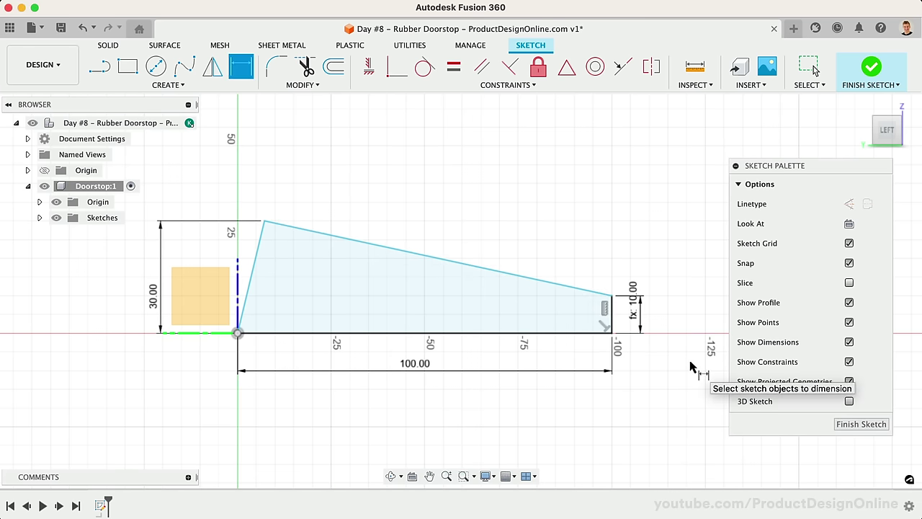
key("Escape")
left_click_drag(632, 315, 656, 365)
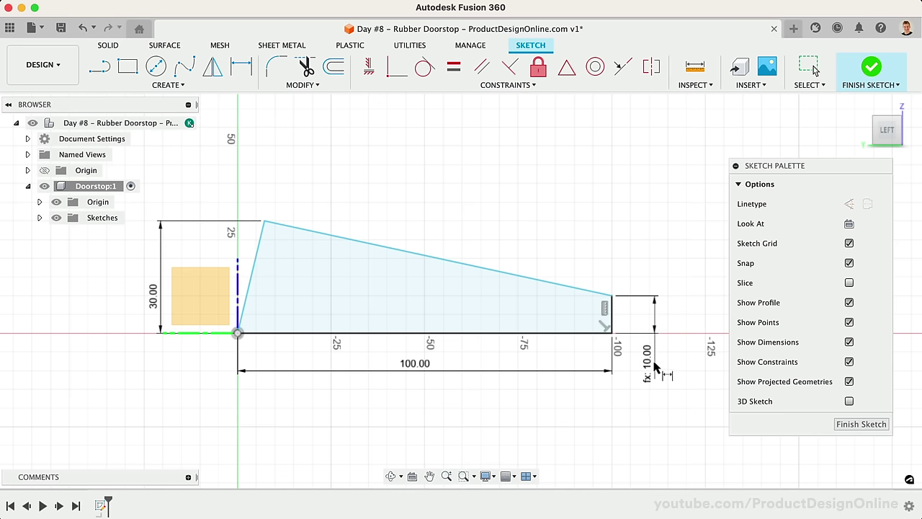
Add a 12° angle dimension between the bottom line and the sloped top line
key("d")
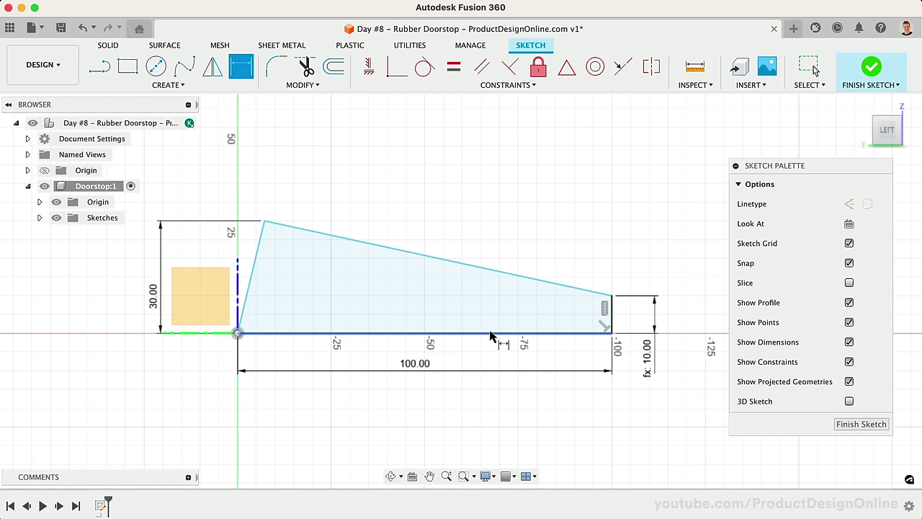
left_click(490, 334)
left_click(497, 270)
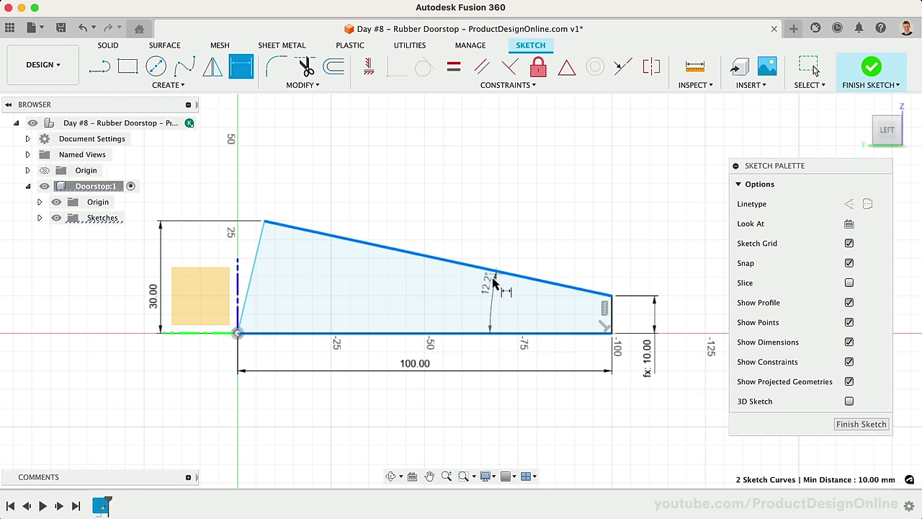
left_click(487, 292)
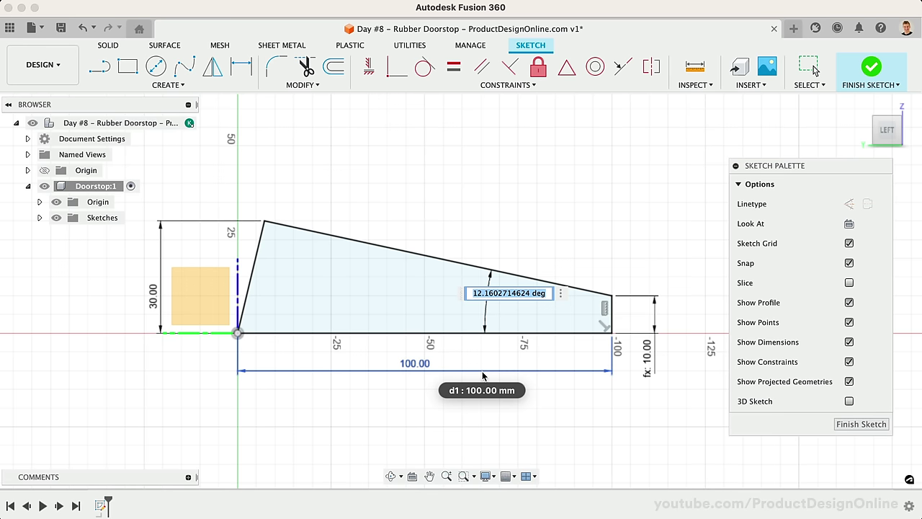
type("12")
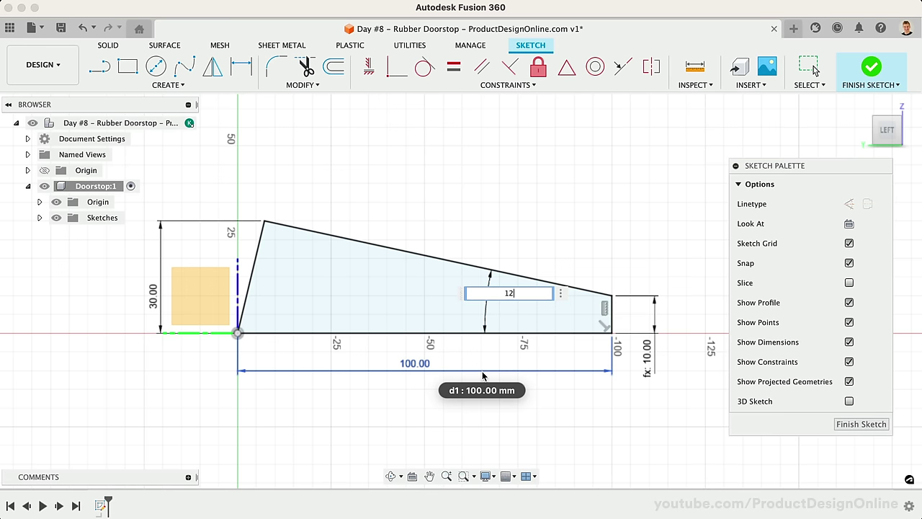
key("Return")
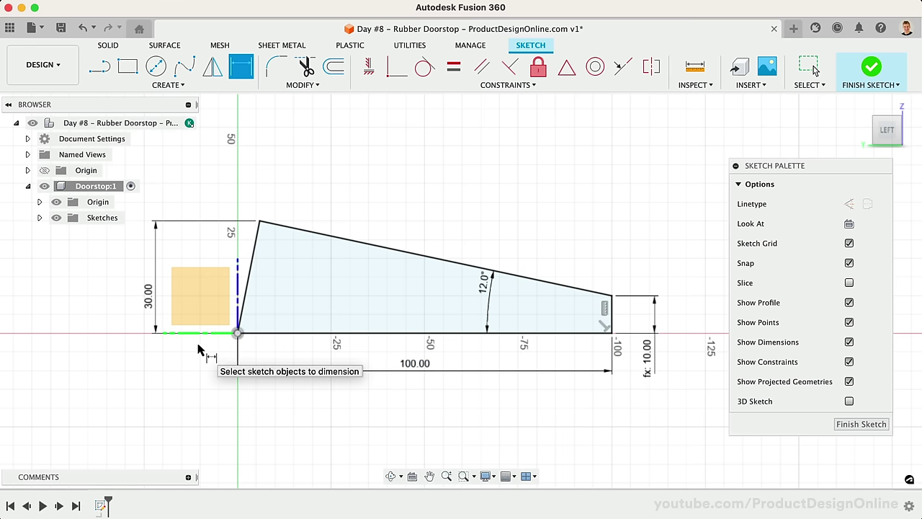
key("Escape")
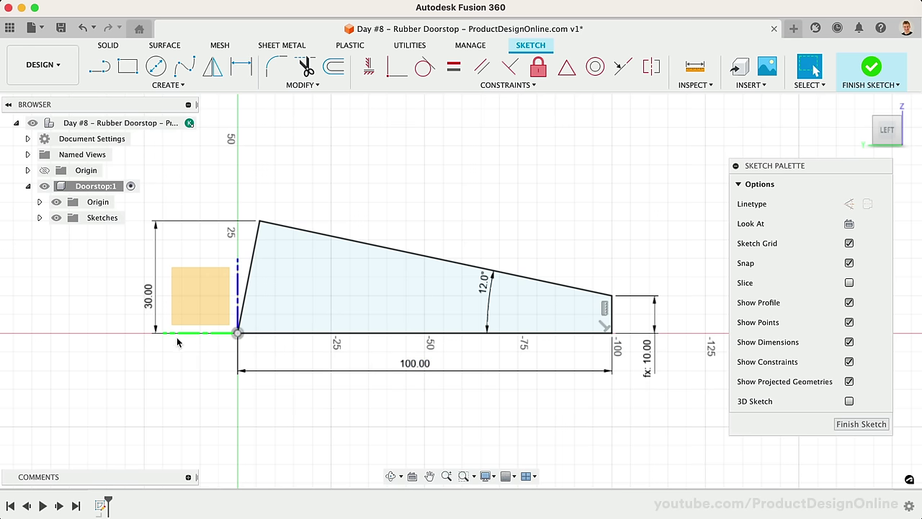
Rename Sketch1 in the browser's Sketches folder to 'Side Profile'
left_click(40, 218)
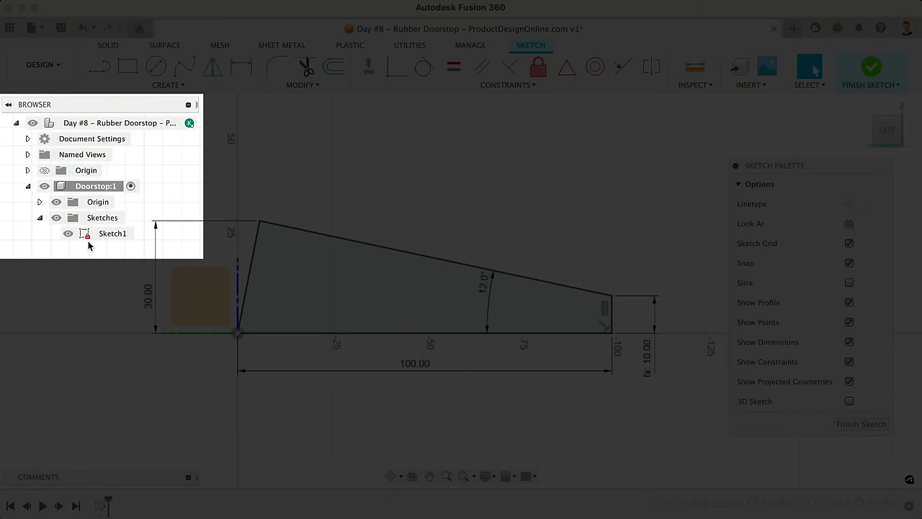
double_click(105, 233)
type("Sl")
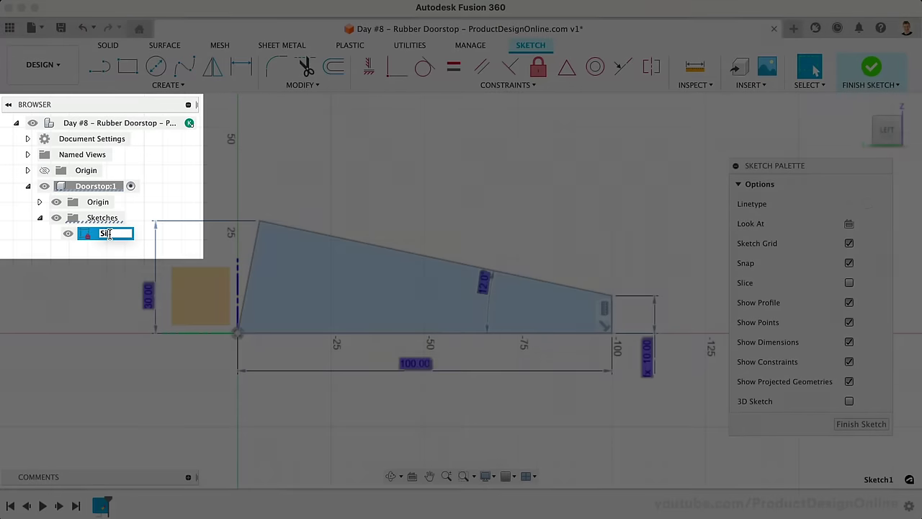
type("de Profile")
key("Return")
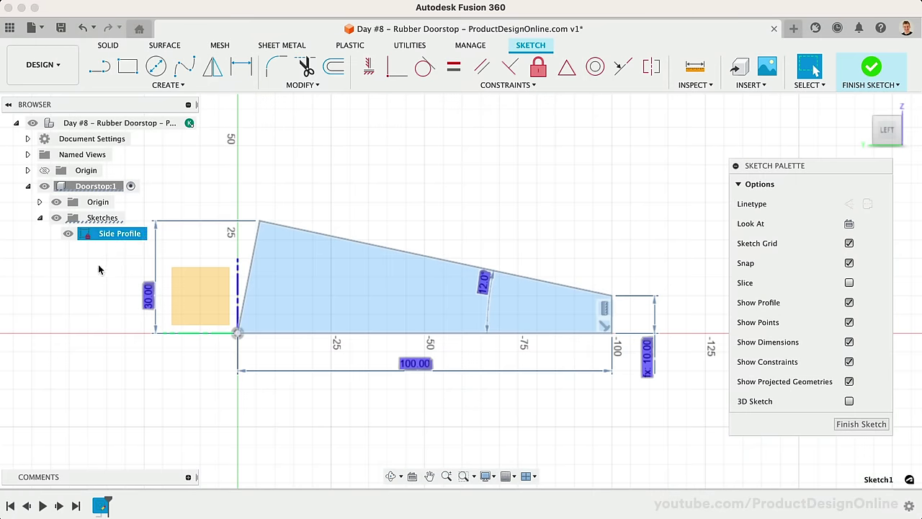
left_click(100, 270)
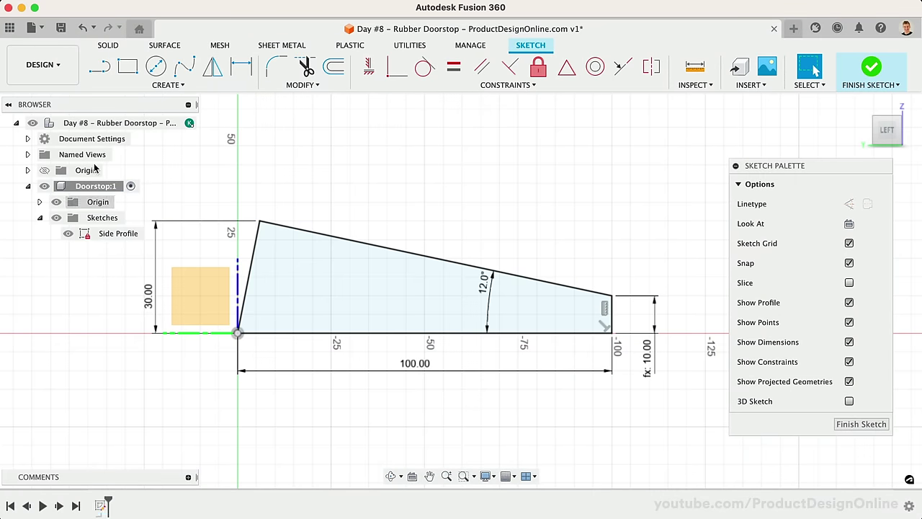
Extrude the Side Profile wedge 35 mm into a solid body
left_click(108, 45)
left_click(128, 67)
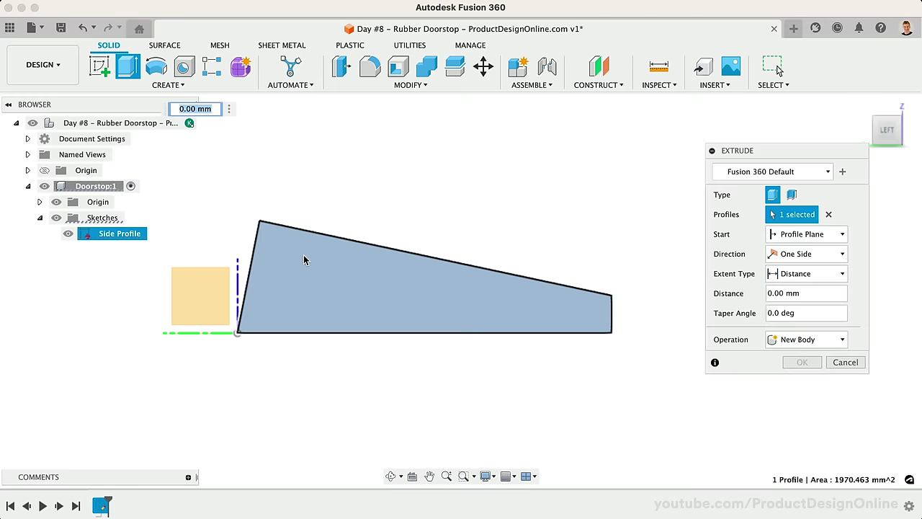
left_click(320, 260)
left_click(325, 274)
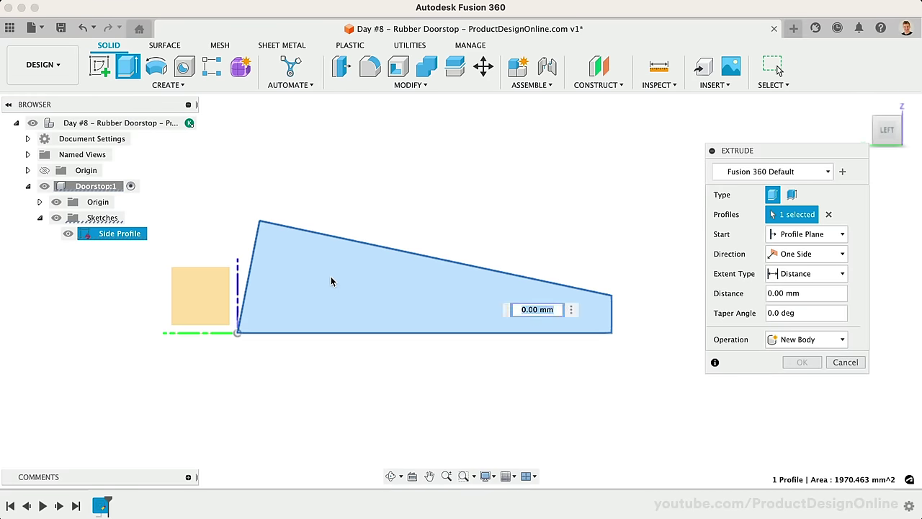
type("35")
key("Return")
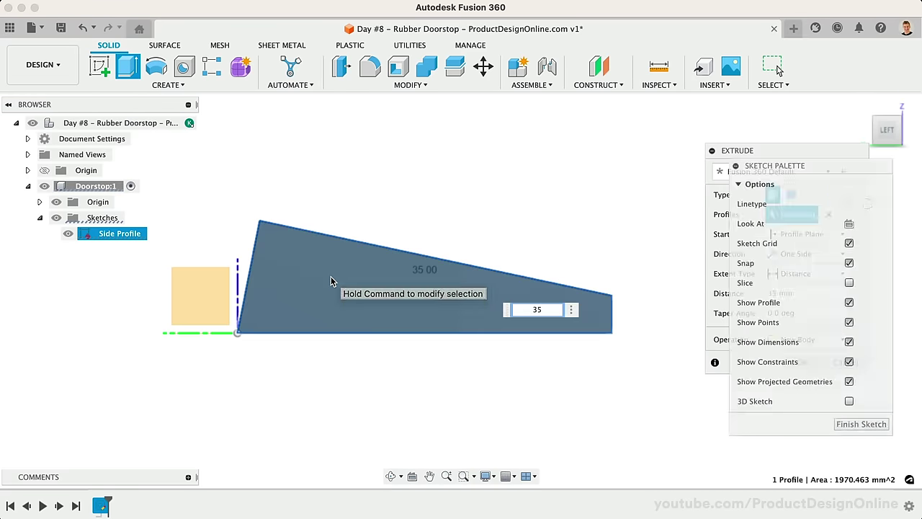
Hide the component origin and turn the view to inspect the solid wedge from the home corners
left_click(56, 204)
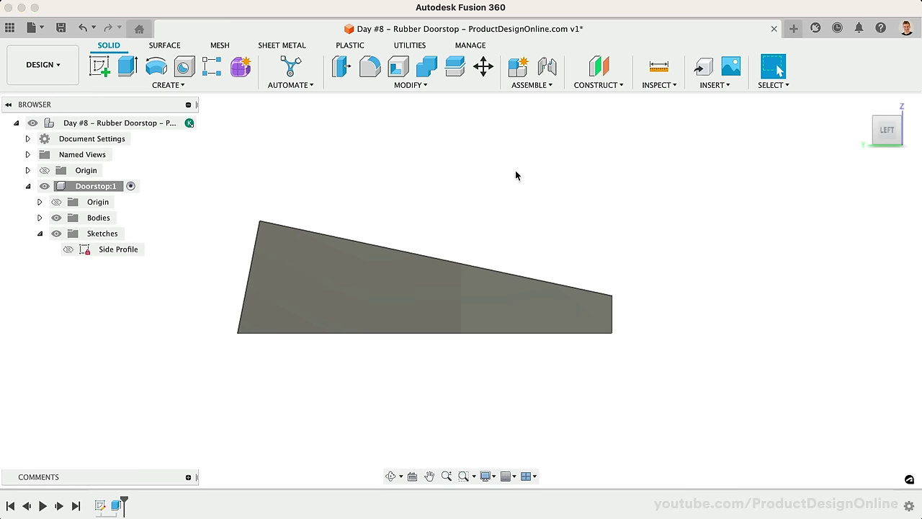
left_click(863, 106)
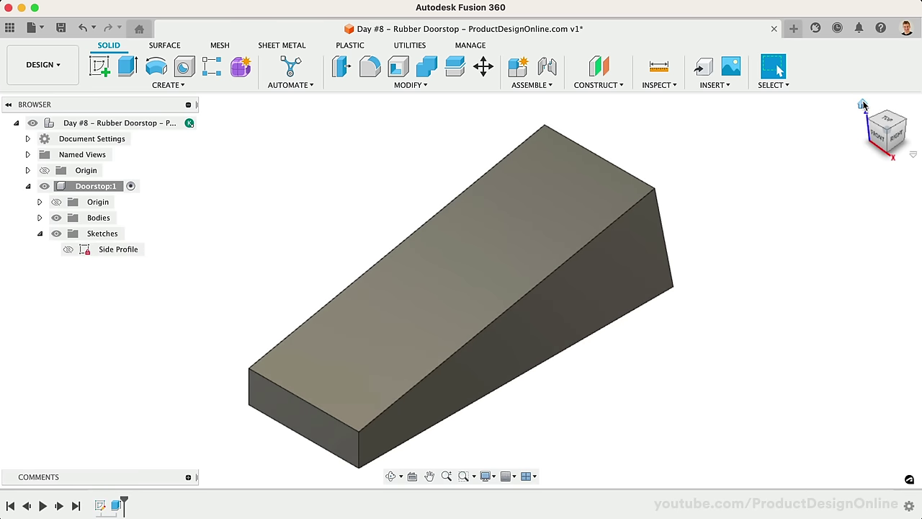
left_click(867, 122)
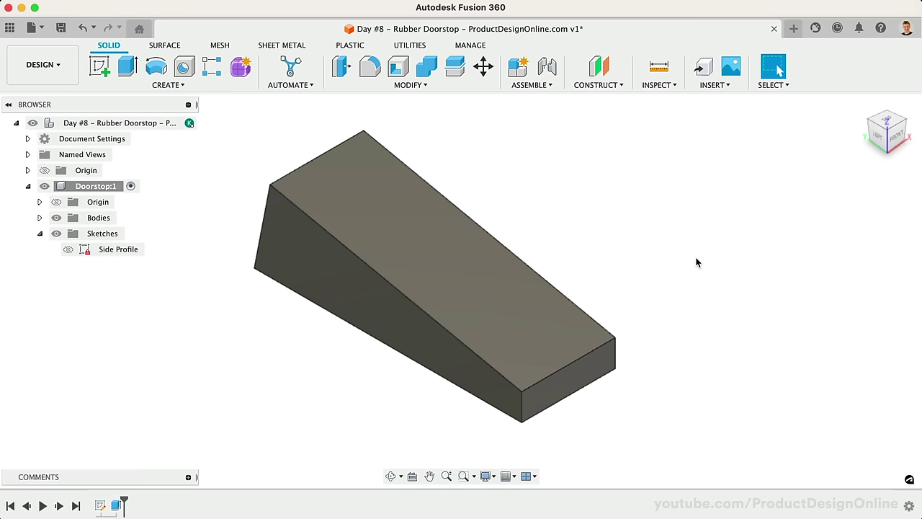
left_click(417, 87)
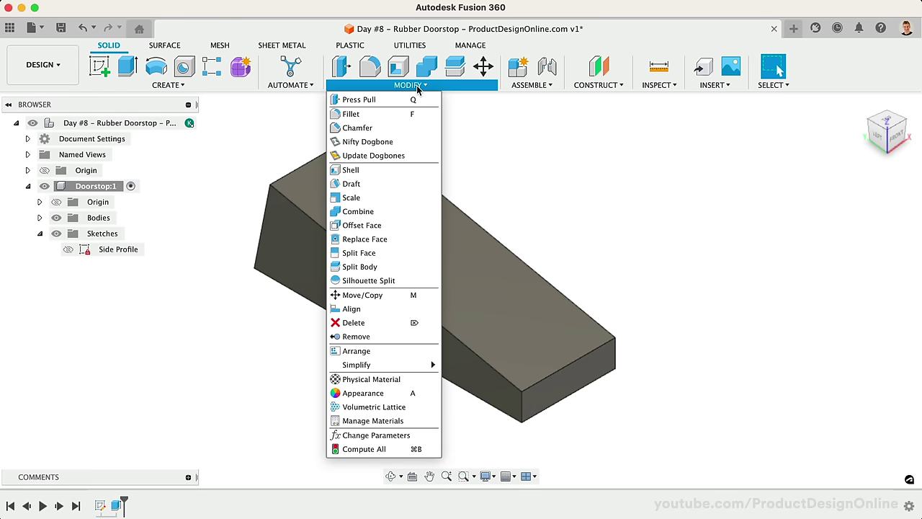
Chamfer the thin-end top edge, trying Equal Distance before settling on Distance and Angle
left_click(376, 128)
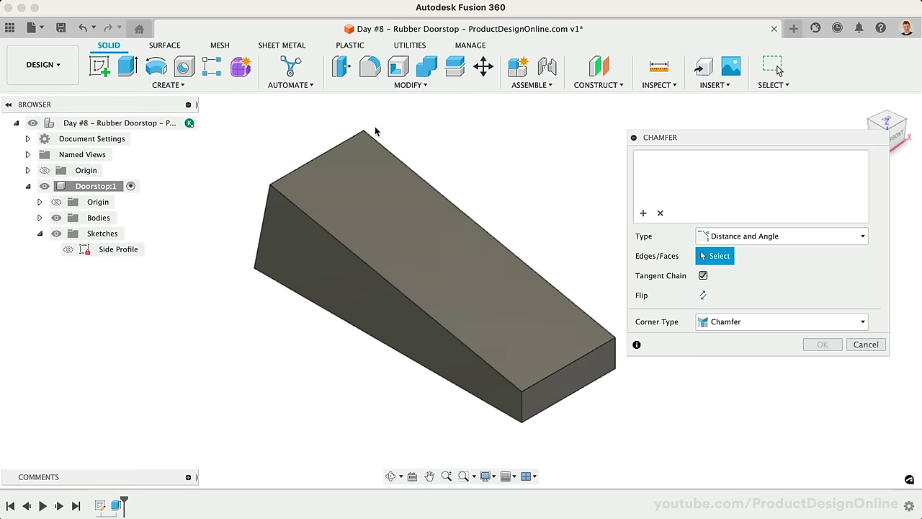
left_click(577, 359)
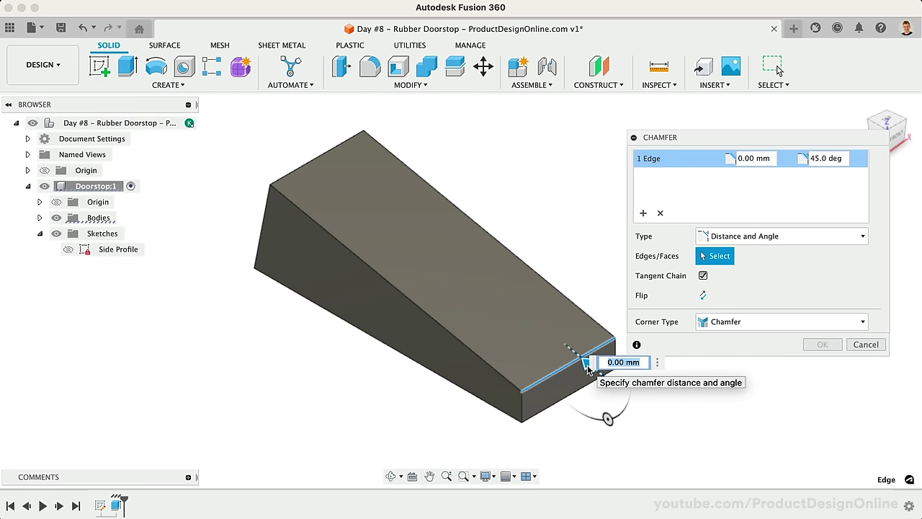
type("5")
left_click_drag(574, 354, 564, 347)
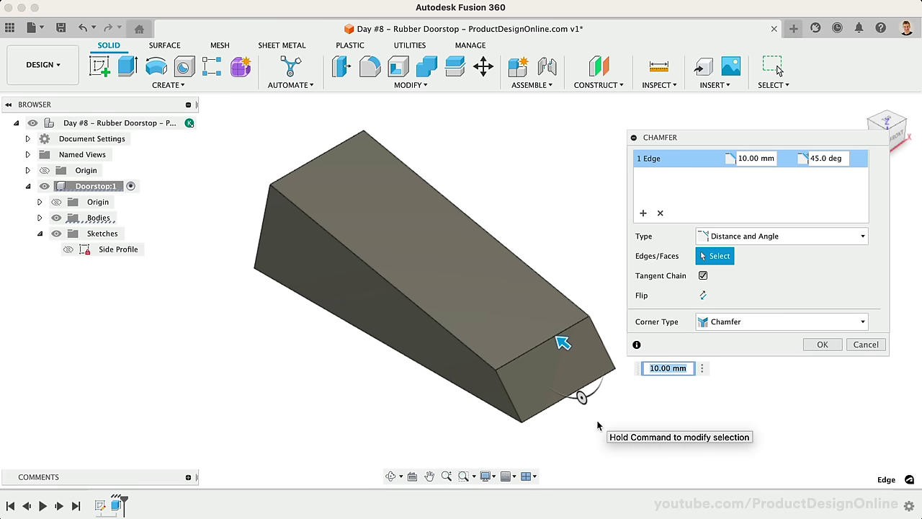
left_click(710, 236)
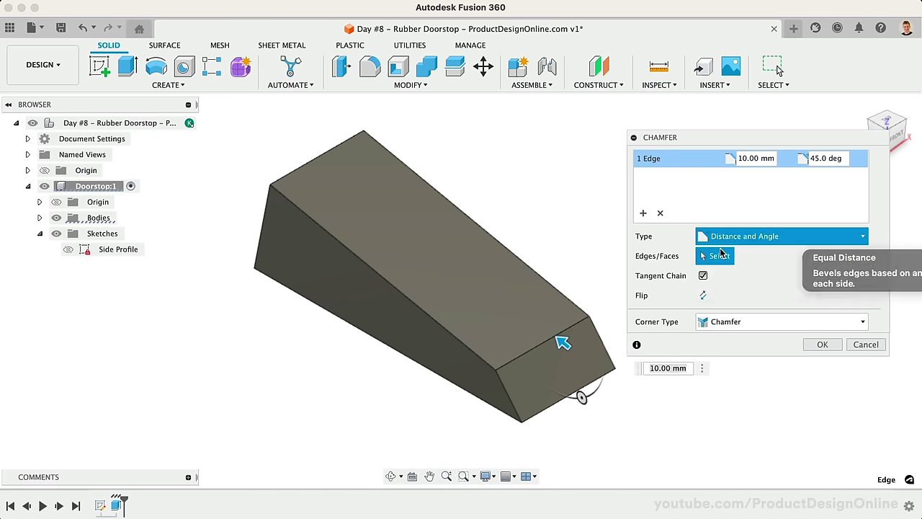
left_click(721, 252)
mouse_move(572, 366)
left_mouse_down()
mouse_move(586, 356)
mouse_move(576, 367)
left_mouse_up()
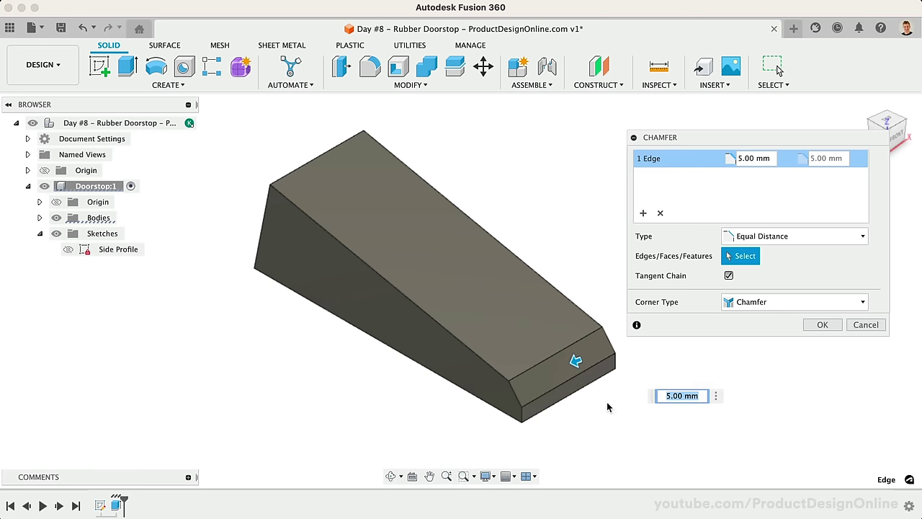
left_click(801, 236)
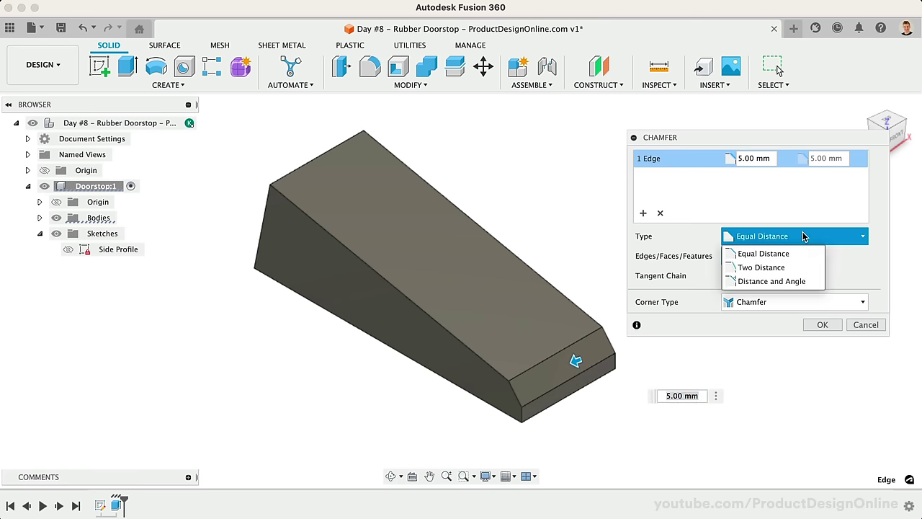
left_click(812, 283)
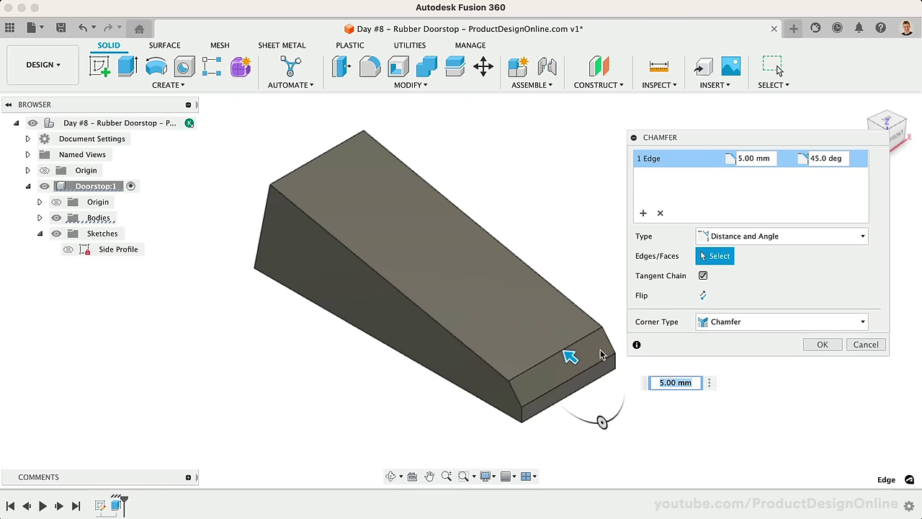
left_click_drag(569, 356, 554, 347)
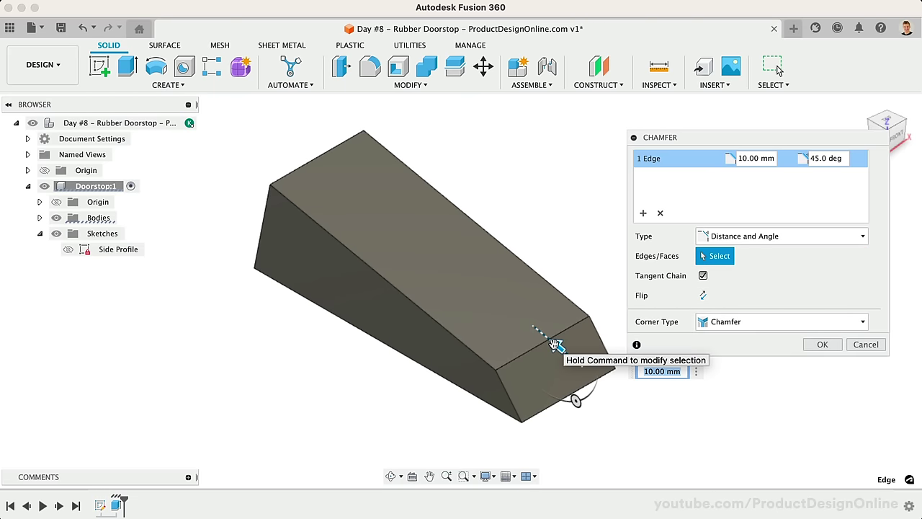
Set the chamfer to 15 mm distance and 25° angle and apply it
left_click(743, 159)
key("BackSpace")
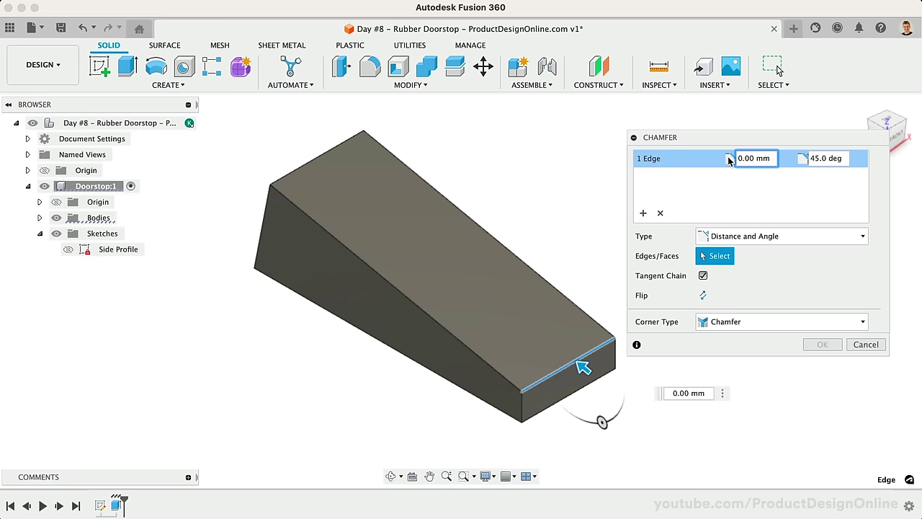
type("15")
key("Tab")
type("2")
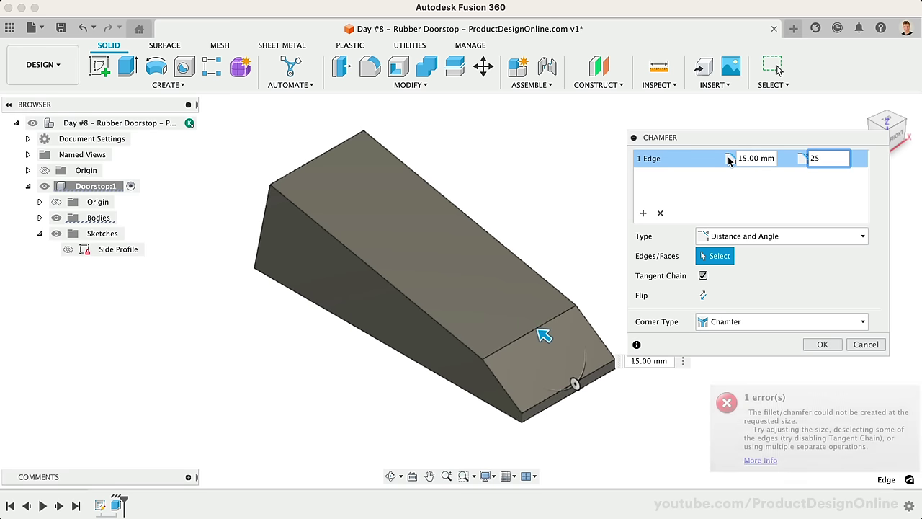
left_click(822, 344)
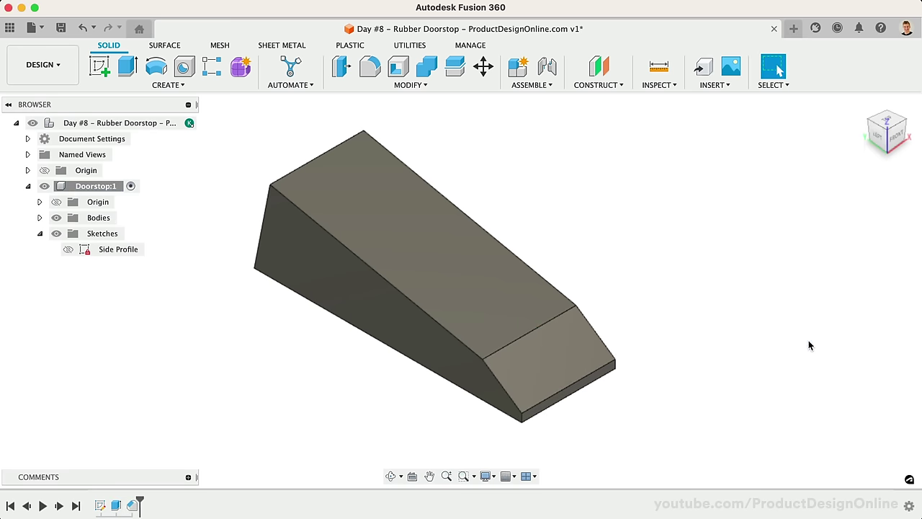
Fillet the top face, sloped nose face and four outer edges at a 3 mm radius
left_click(369, 68)
left_click(361, 197)
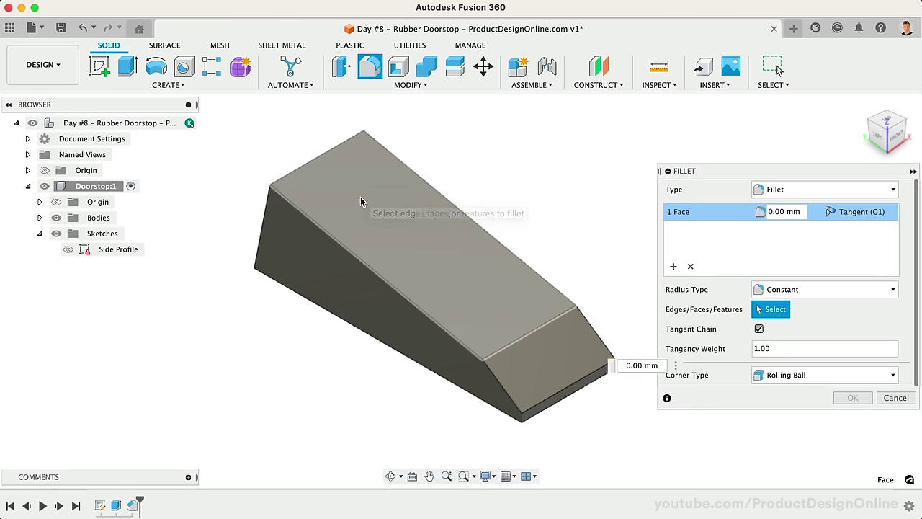
left_click(525, 362)
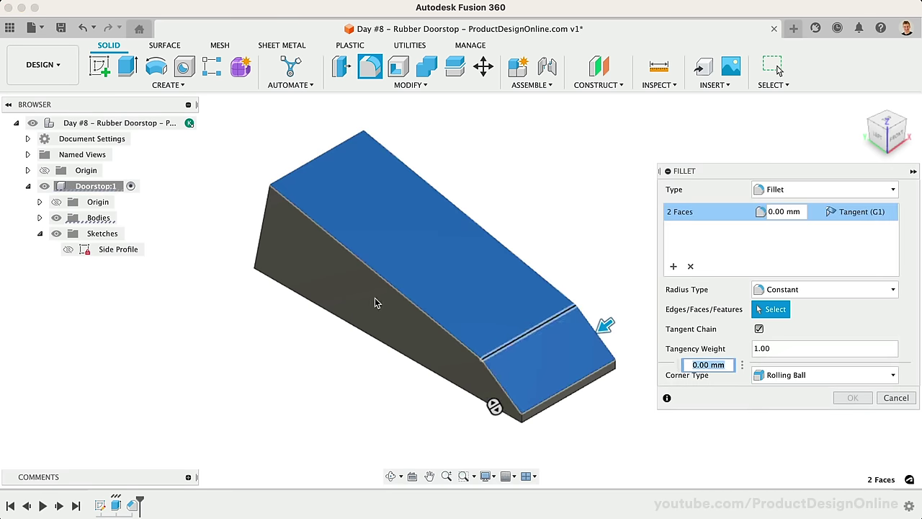
left_click(261, 236)
left_click(361, 144)
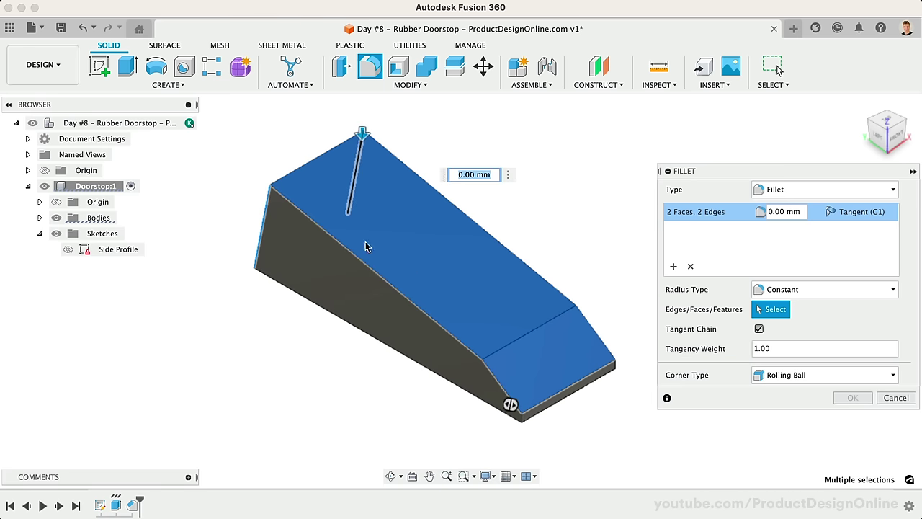
left_click(519, 419)
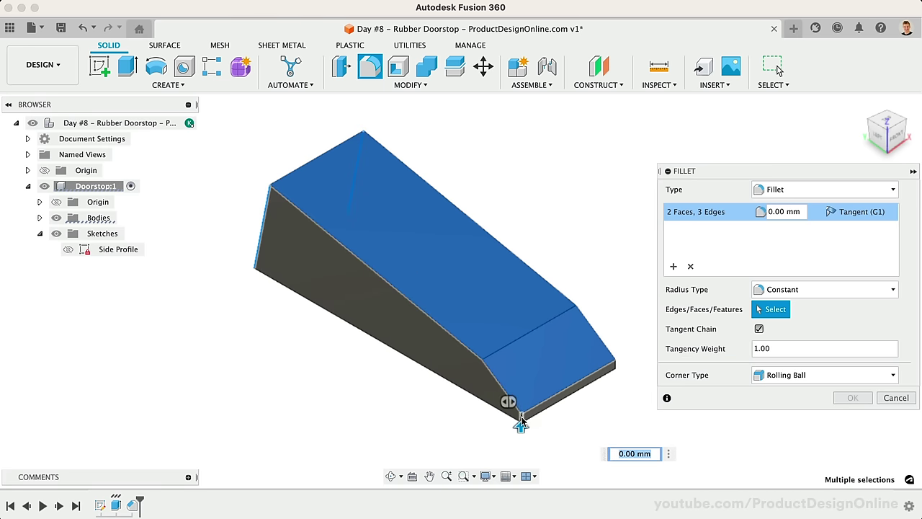
left_click(615, 364)
type("3")
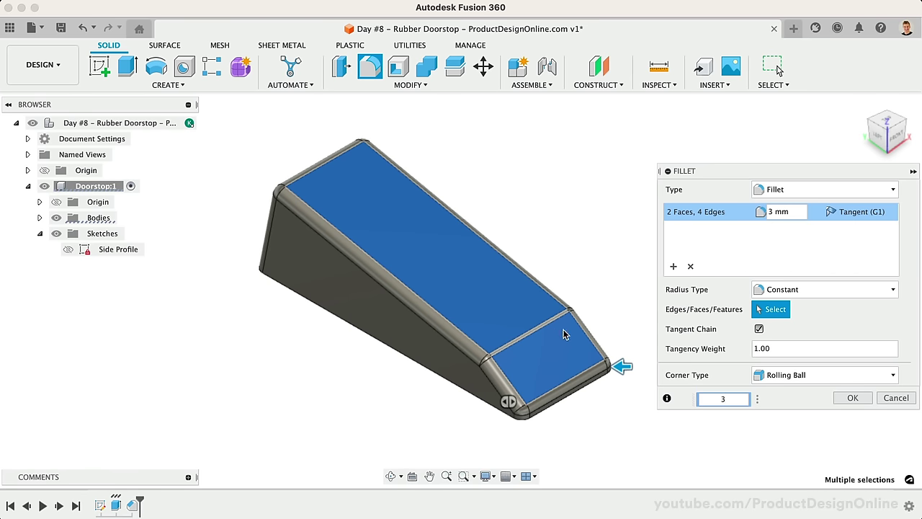
Add a second fillet set on the top-to-nose crease at 45 mm and apply both fillets
left_click(673, 266)
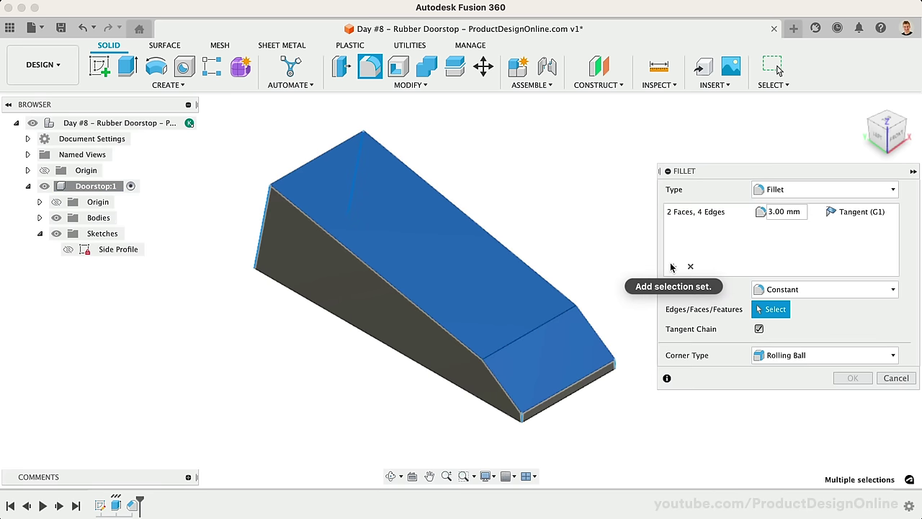
left_click(530, 328)
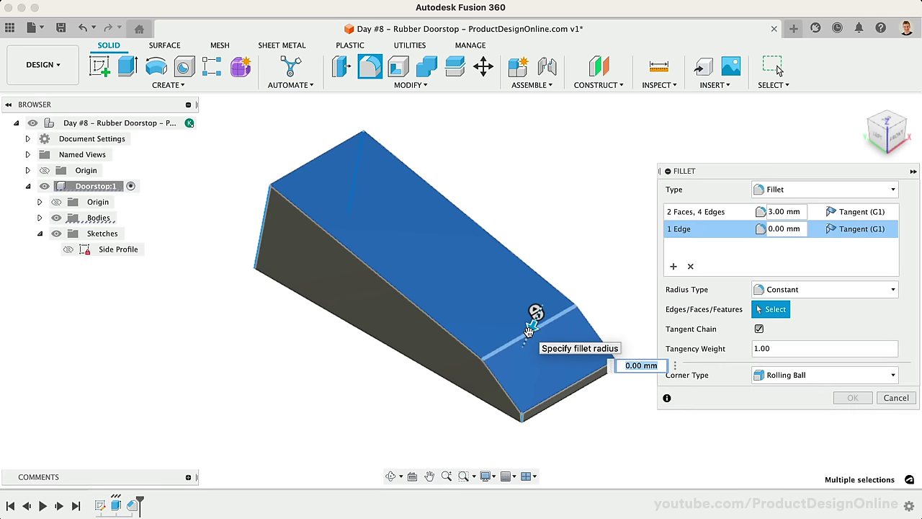
type("20")
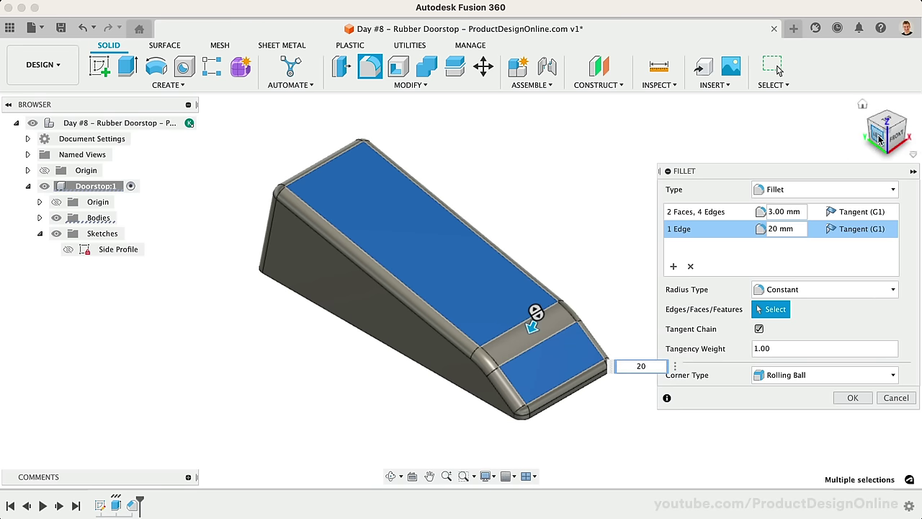
left_click_drag(882, 137, 603, 246)
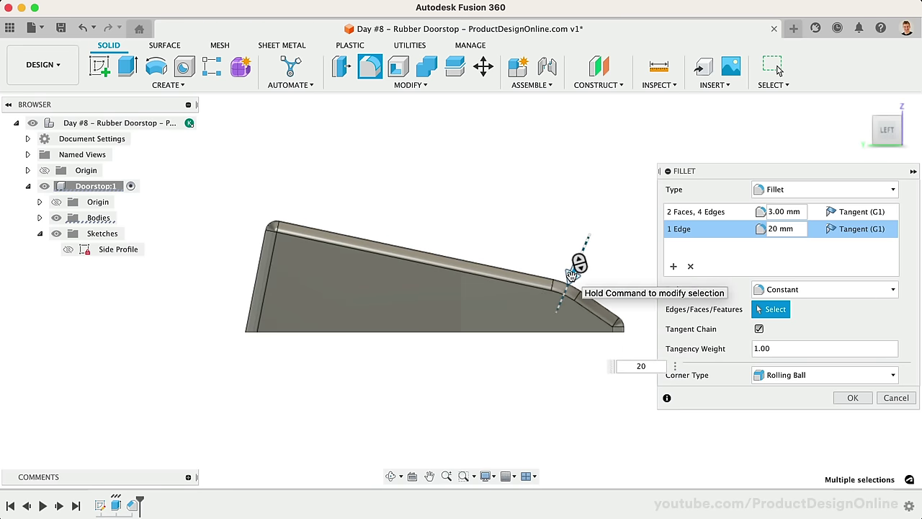
left_click_drag(563, 296, 568, 281)
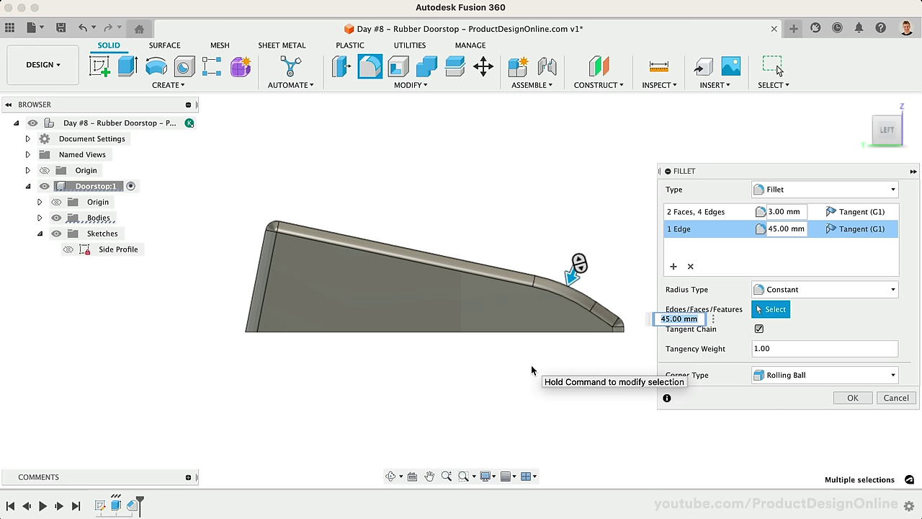
scroll(531, 365, "right", 2)
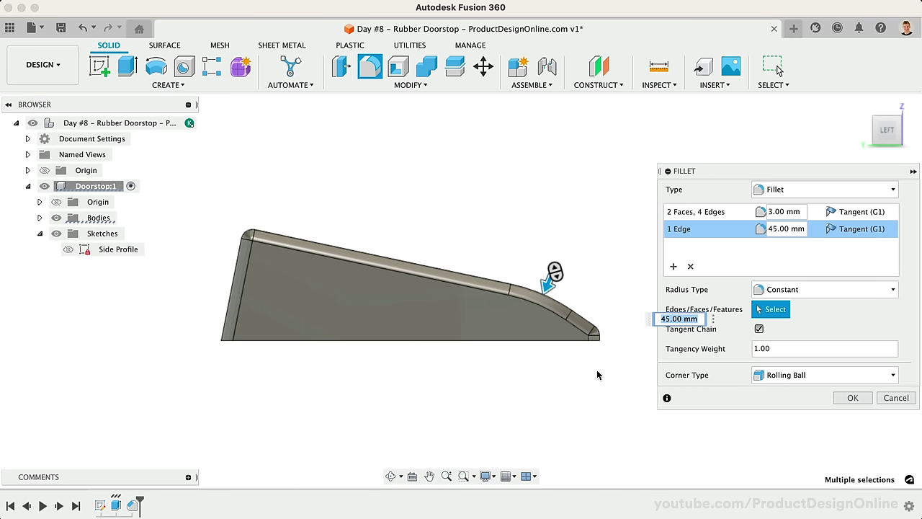
left_click(853, 398)
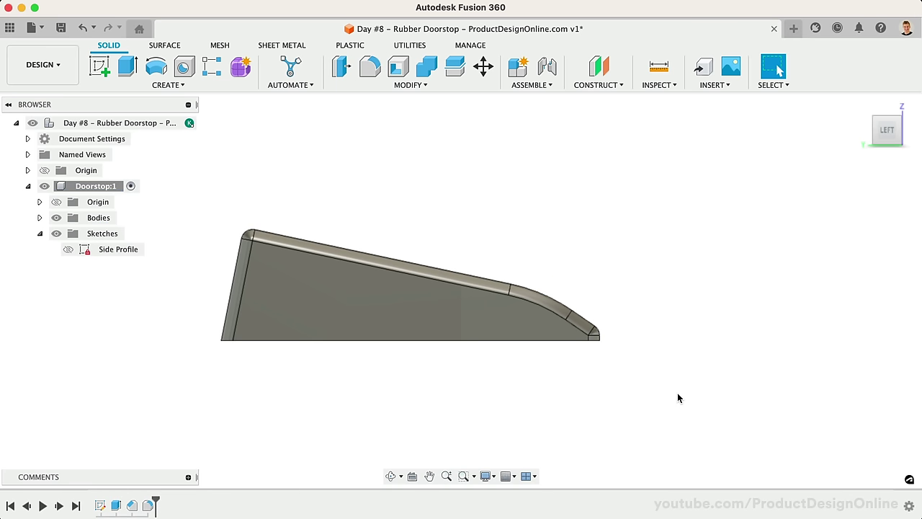
Start a new sketch on the doorstop's bottom face
key("F6")
scroll(678, 397, "down", 5, "shift")
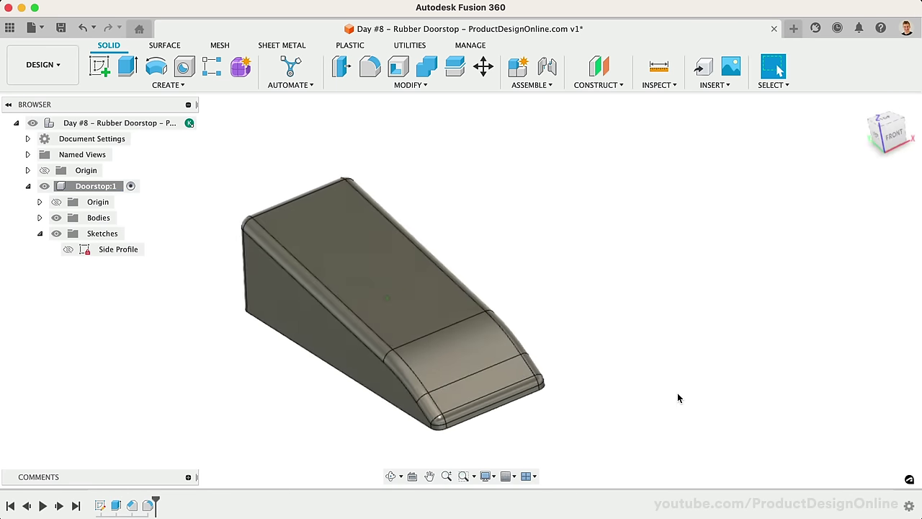
scroll(684, 236, "down", 10, "shift")
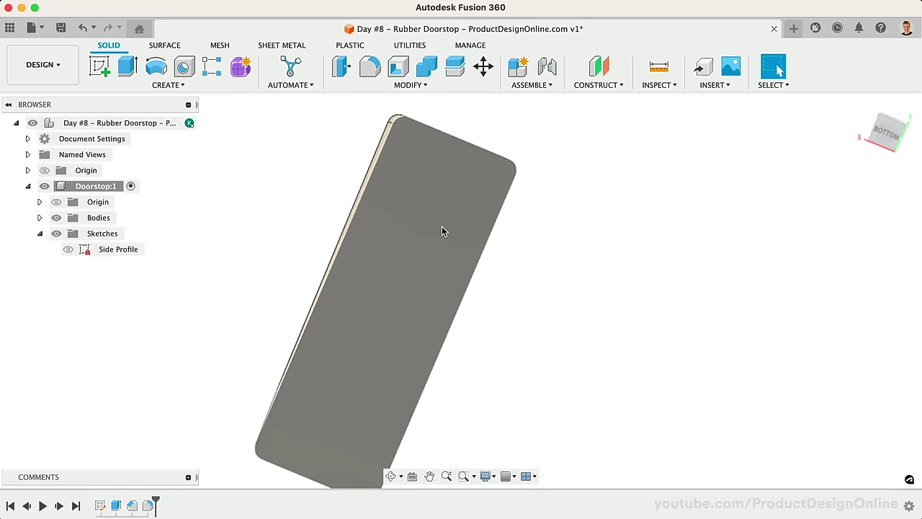
right_click(442, 226)
left_click(441, 300)
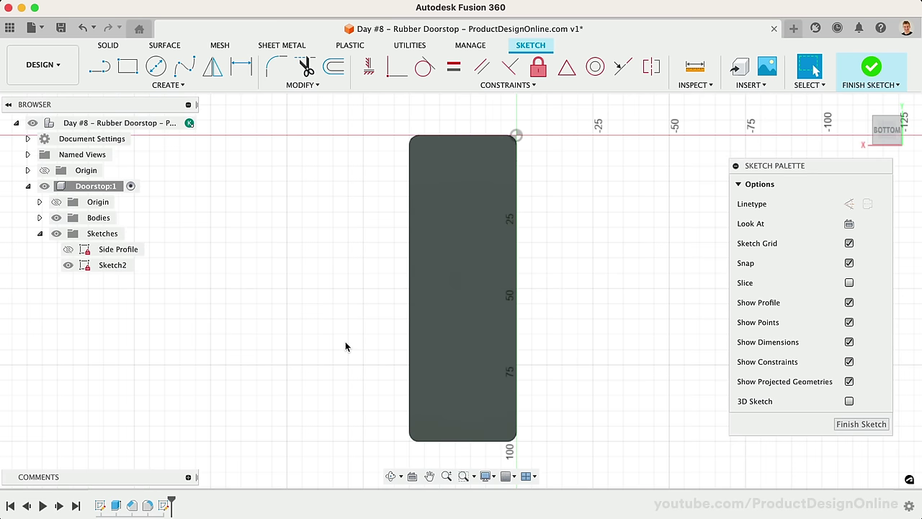
Project the bottom face's rectangular outline into the sketch and square the view to it
key("p")
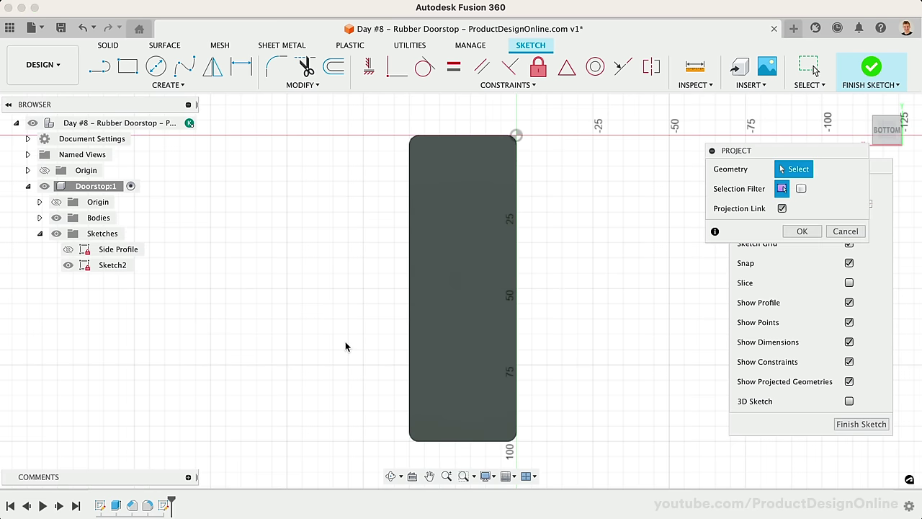
left_click(435, 324)
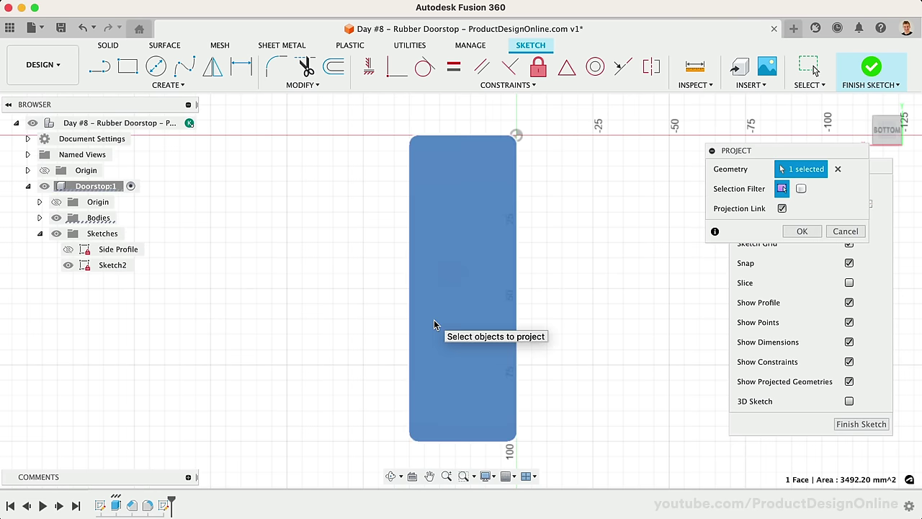
left_click(798, 231)
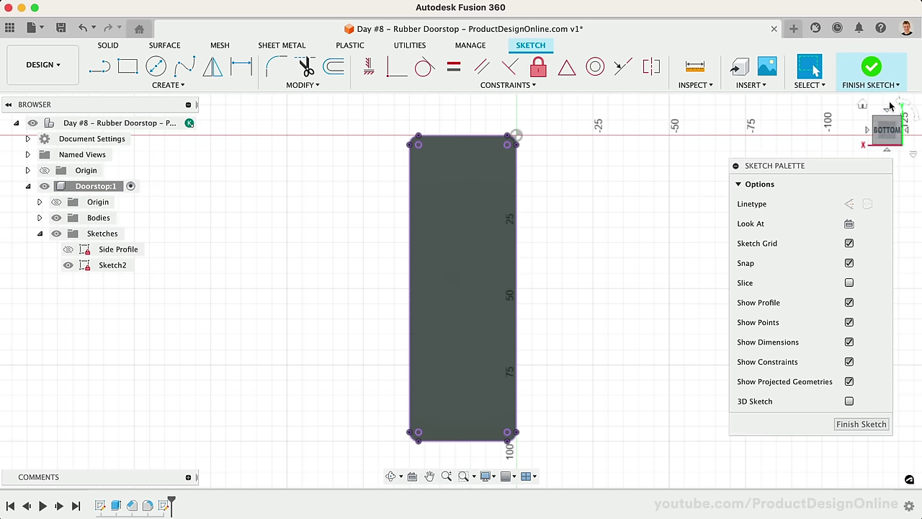
left_click(916, 109)
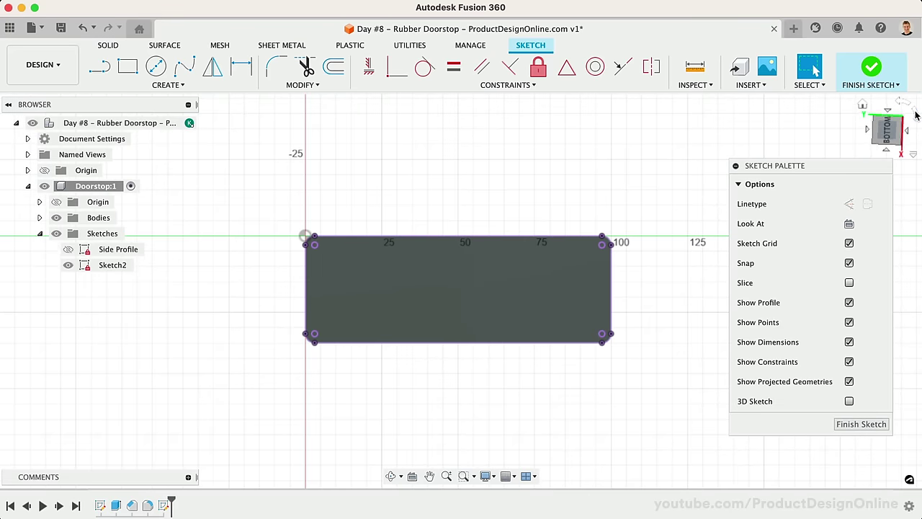
left_click(888, 132)
left_click_drag(889, 132, 881, 129)
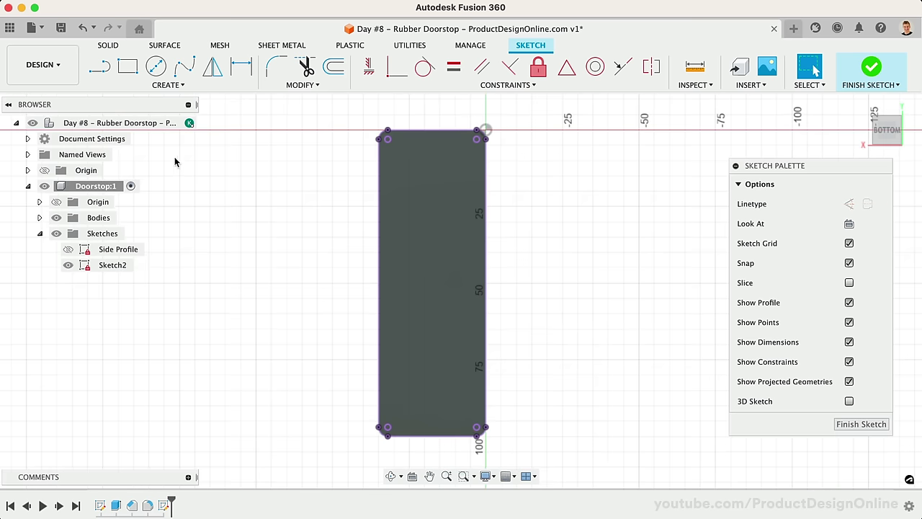
Draw a vertical line down the middle and a slanted line up from the bottom-left corner
left_click(99, 75)
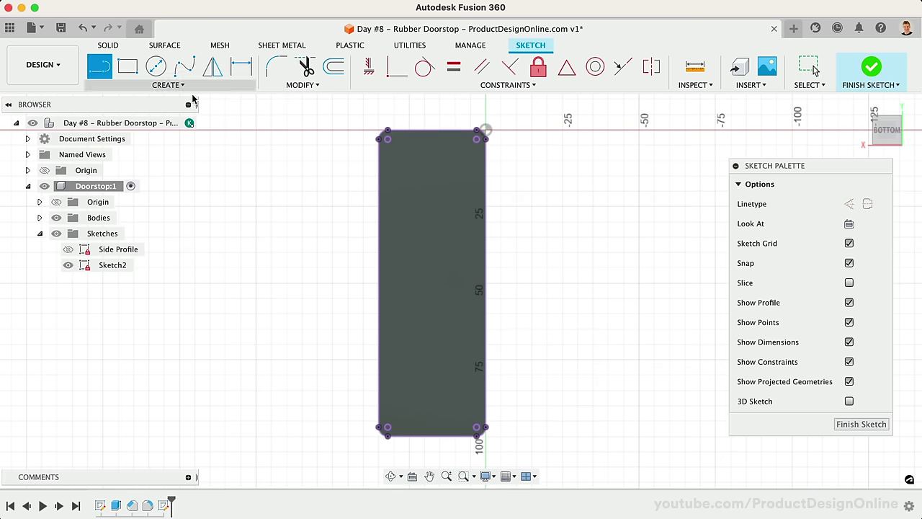
left_click(432, 132)
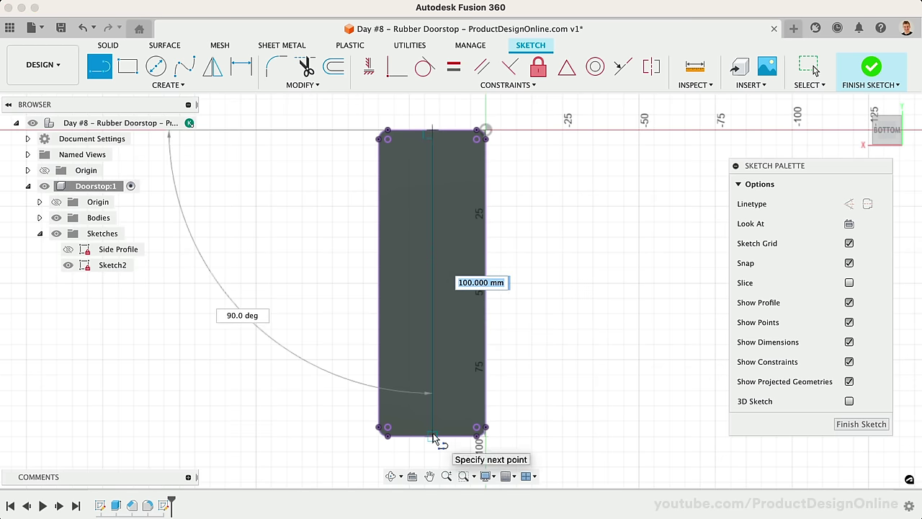
double_click(432, 436)
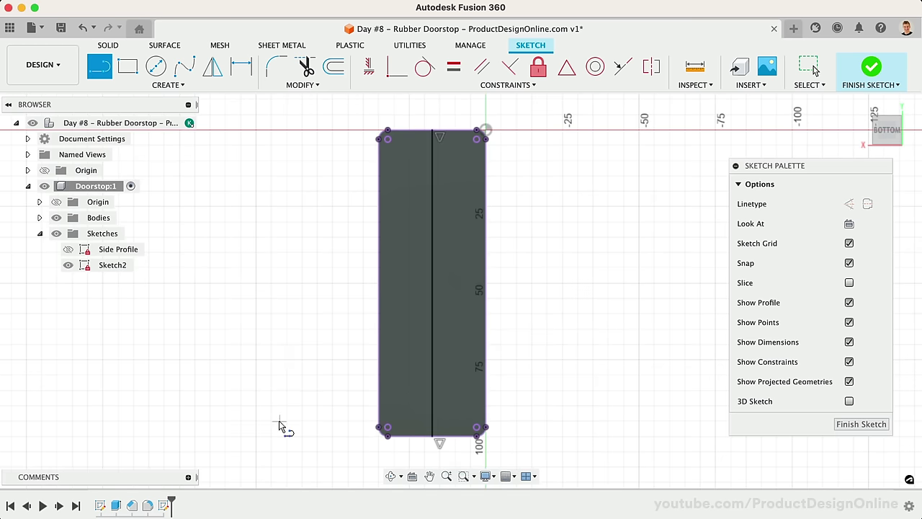
scroll(282, 425, "down", 2)
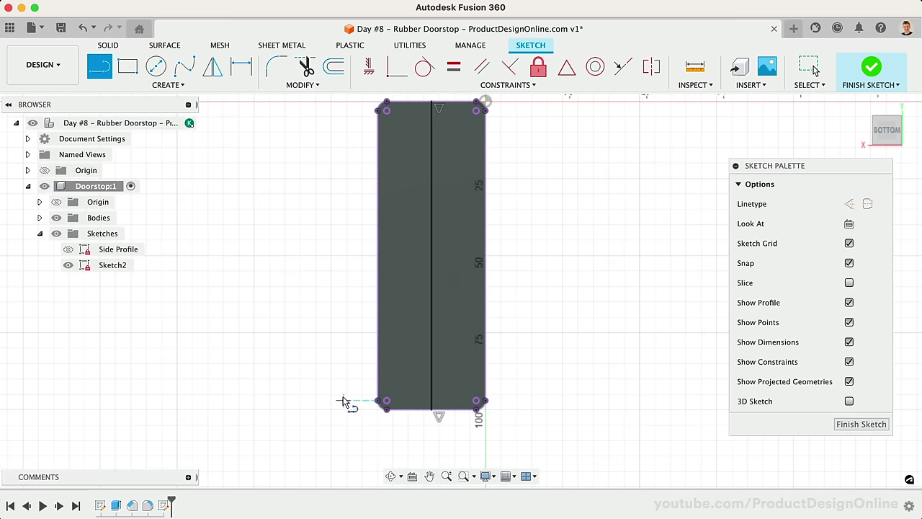
left_click(378, 401)
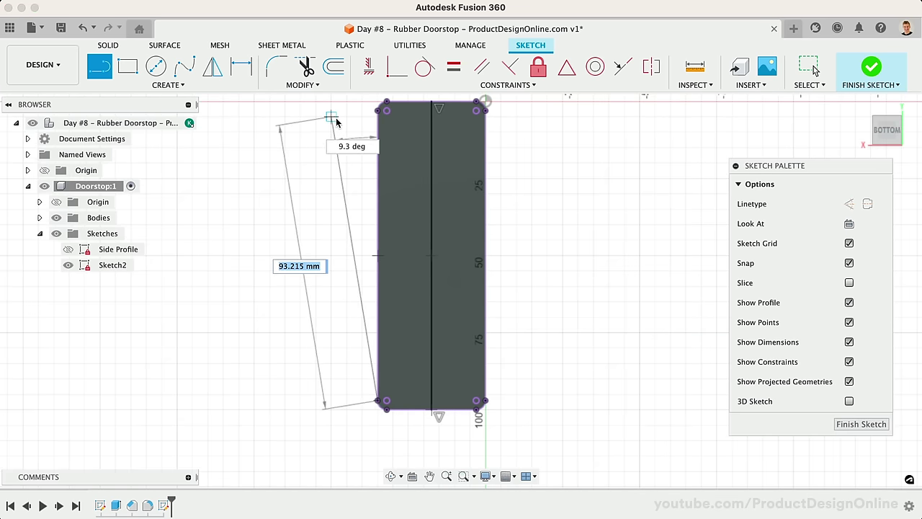
left_click(332, 117)
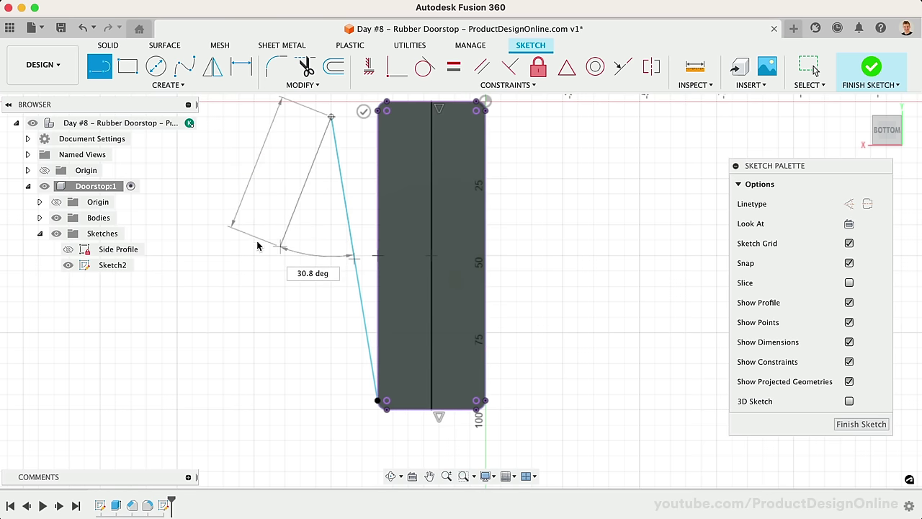
key("Escape")
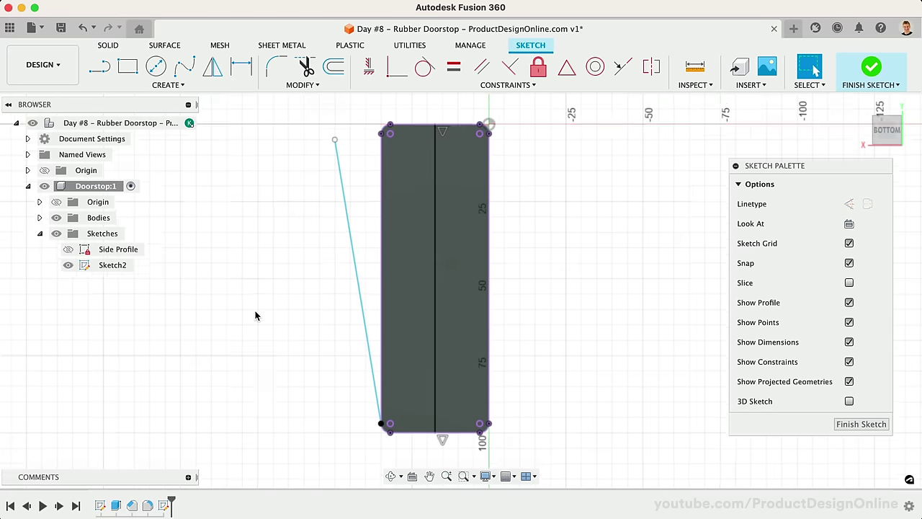
Draw a 10 mm line from the rectangle's top-left corner
left_click(101, 66)
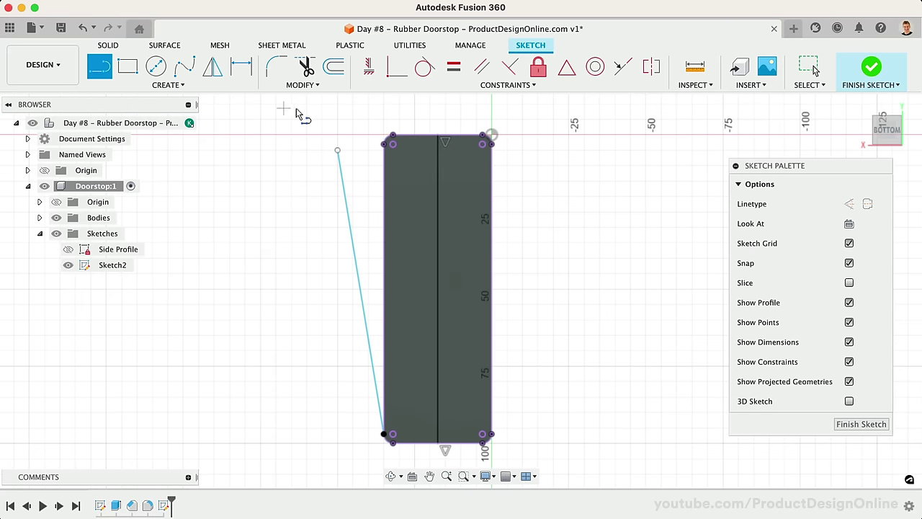
left_click(379, 145)
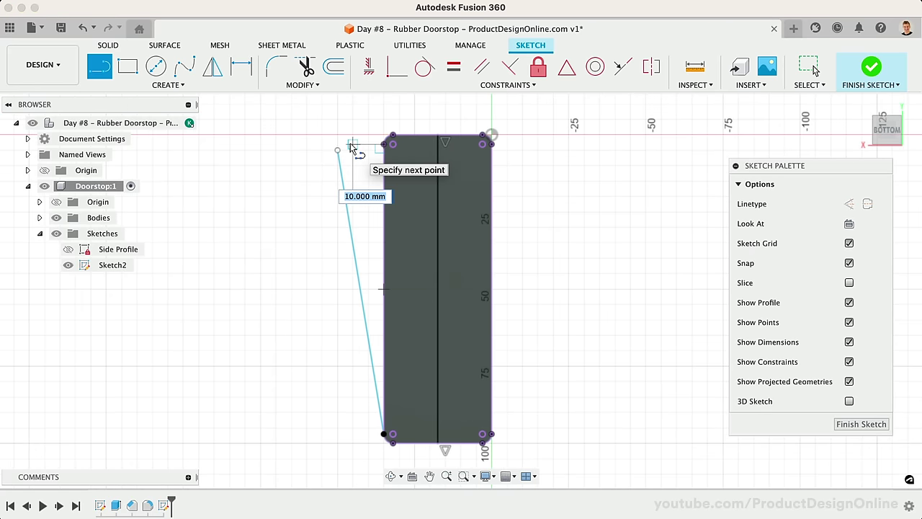
type("10")
key("Return")
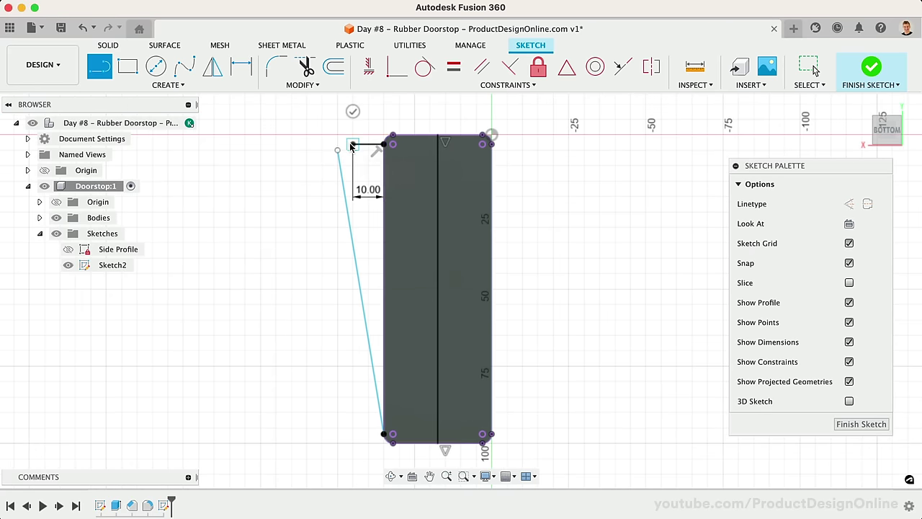
key("Escape")
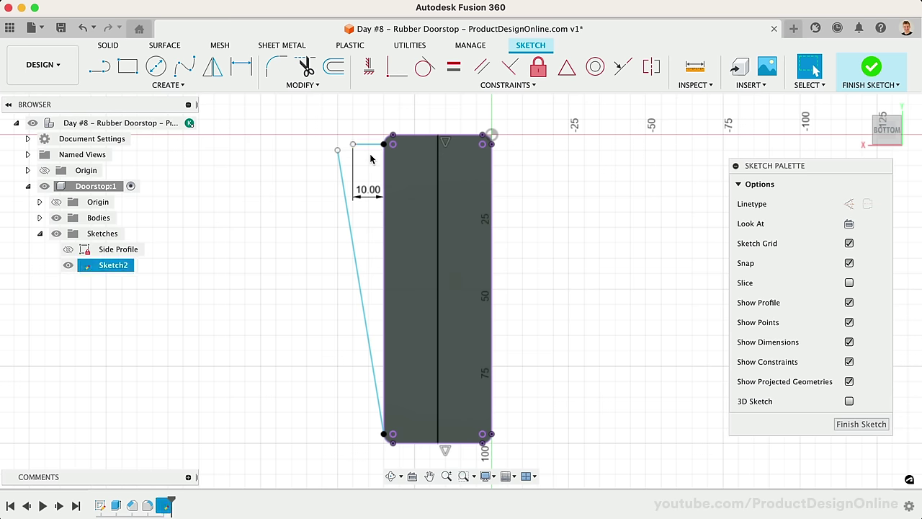
Make the 10 mm line horizontal and join the slanted line's top end to it
left_click(368, 66)
left_click(371, 144)
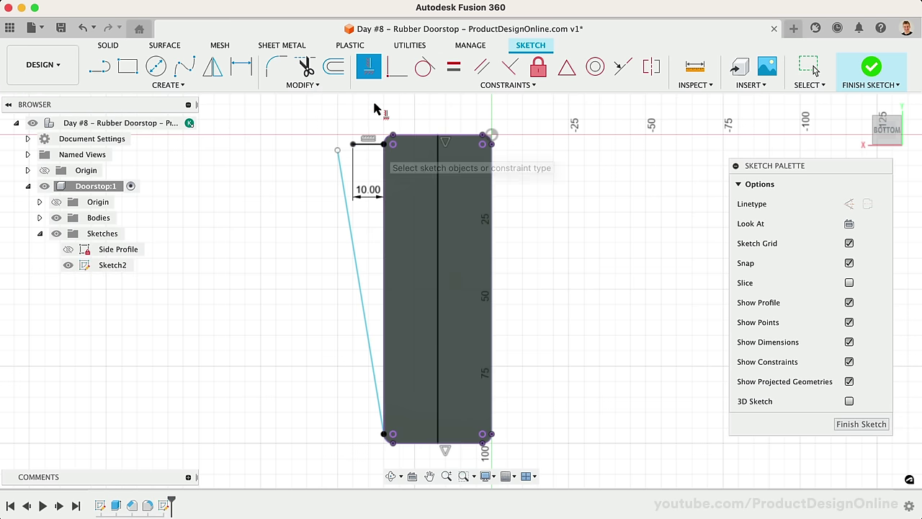
left_click(397, 66)
left_click(337, 150)
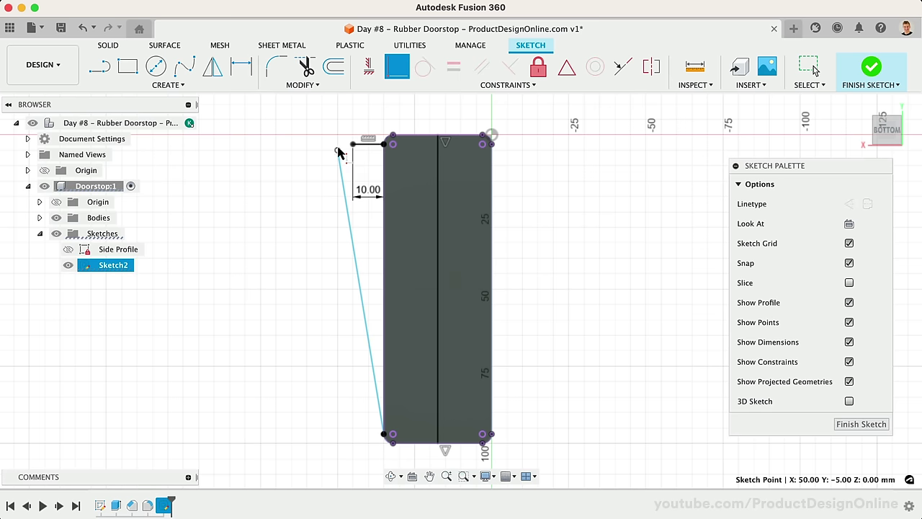
left_click(352, 145)
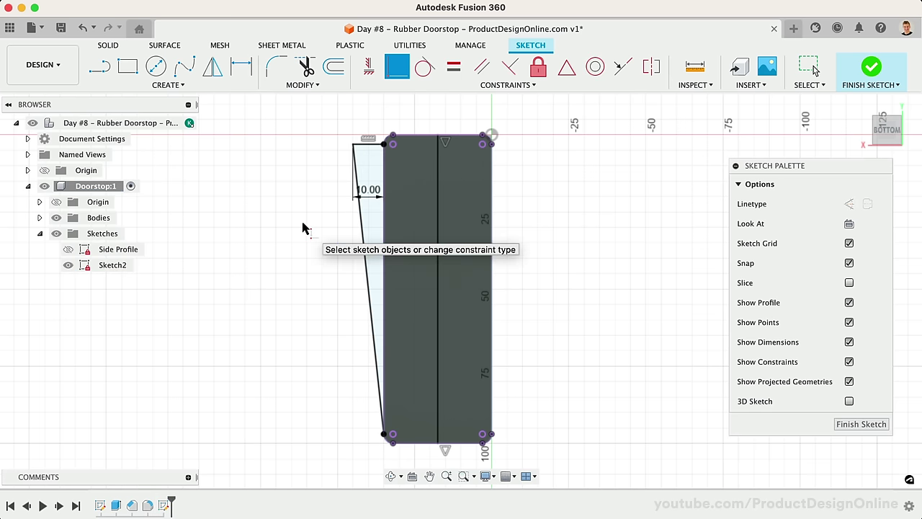
Convert Sketch2's vertical middle line into a dashed centerline
key("Escape")
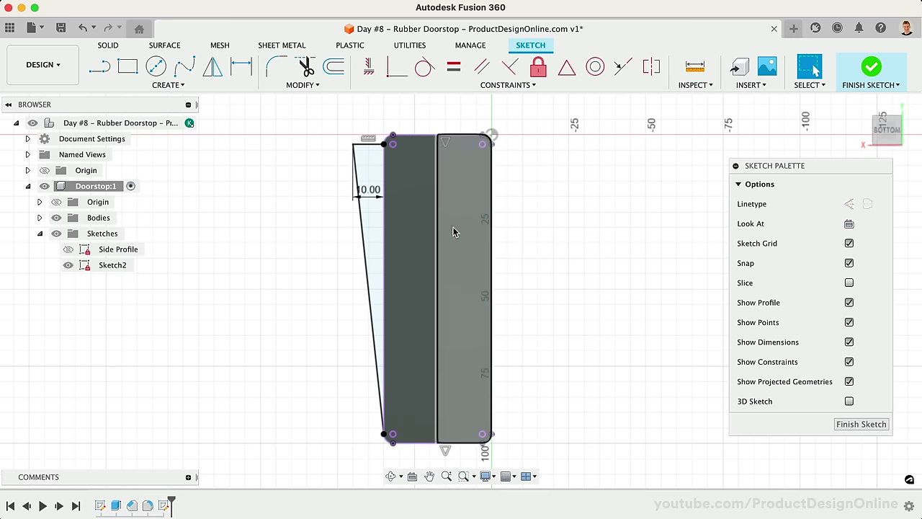
left_click(439, 253)
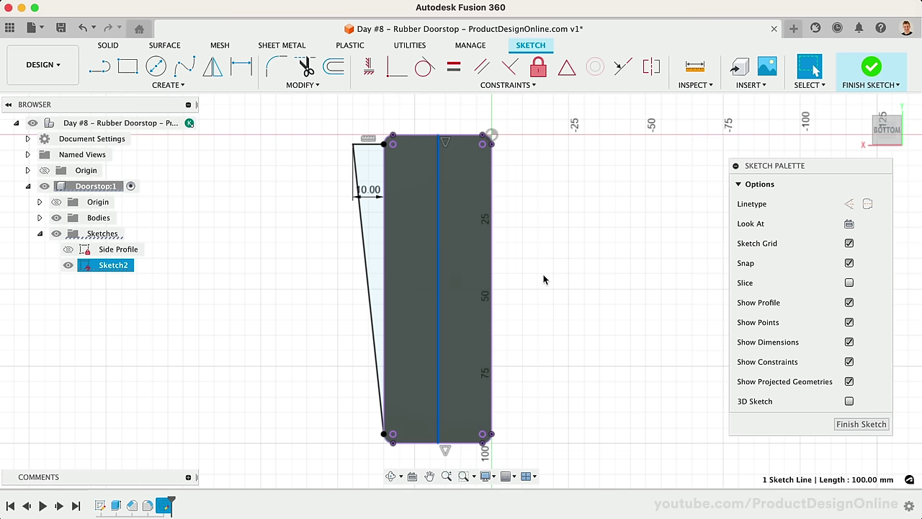
left_click(868, 205)
left_click(536, 320)
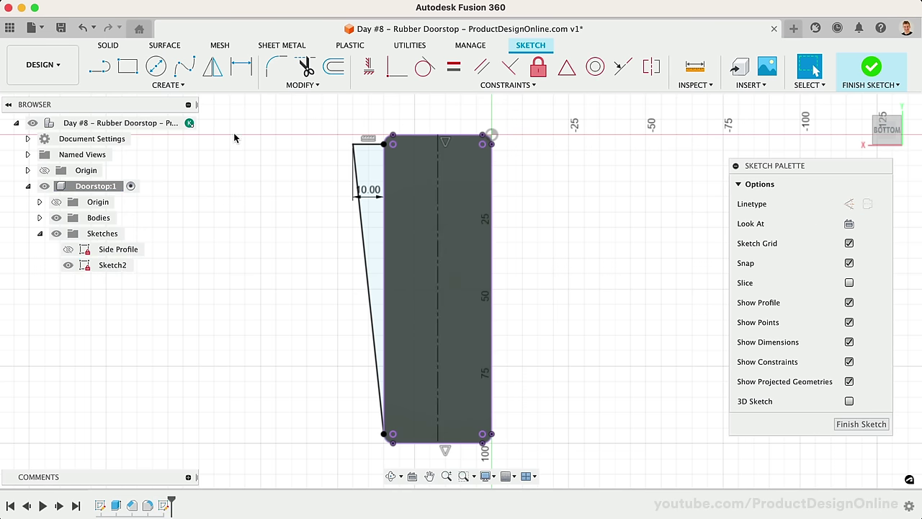
Mirror the slanted left line and short top line across the centerline
left_click(213, 68)
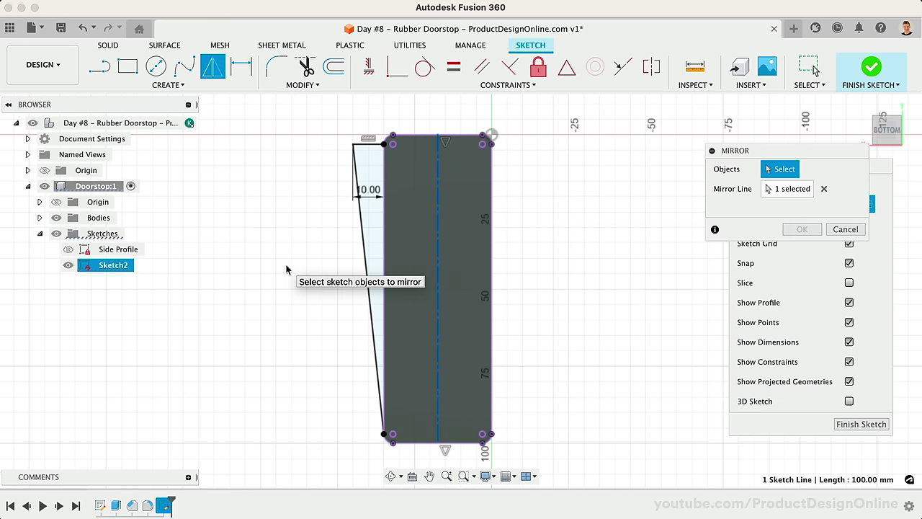
left_click(361, 209)
left_click(364, 145)
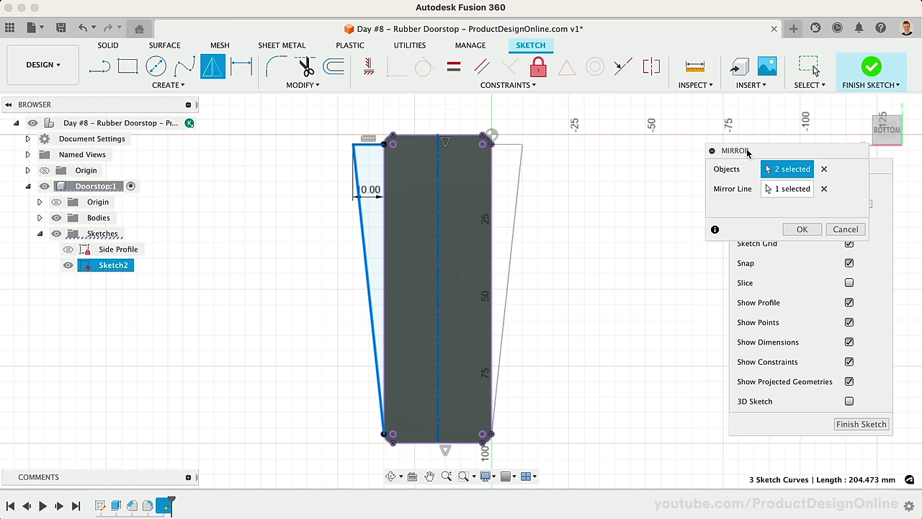
mouse_move(747, 151)
left_mouse_down()
mouse_move(591, 175)
mouse_move(601, 170)
left_mouse_up()
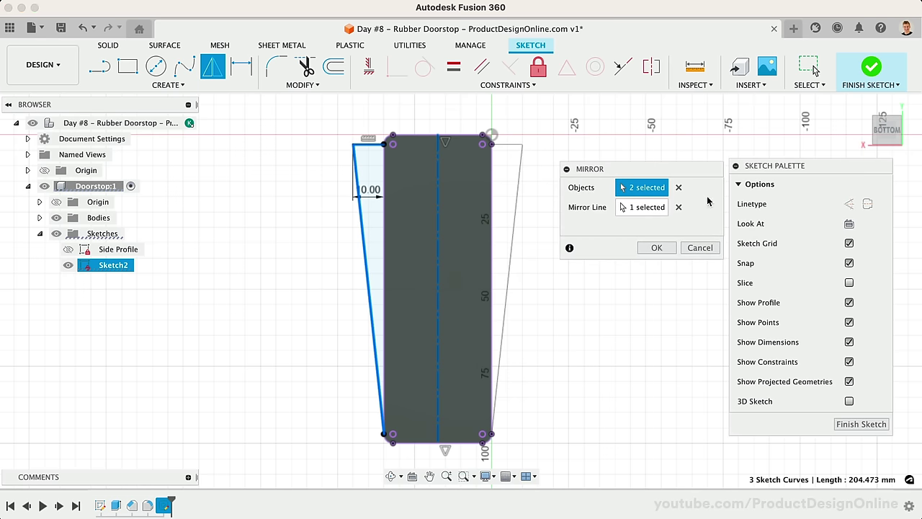
left_click(650, 248)
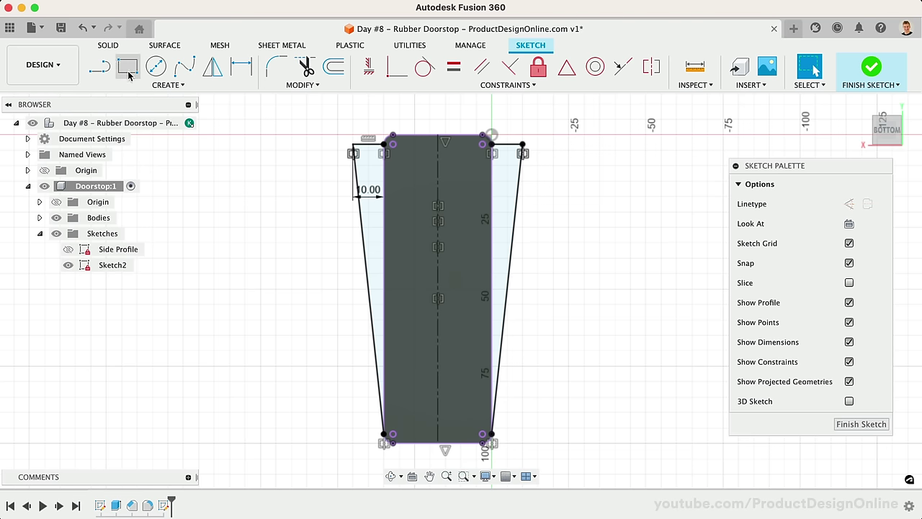
Look through the solid creation features, then return to the sketch tools without choosing one
left_click(115, 49)
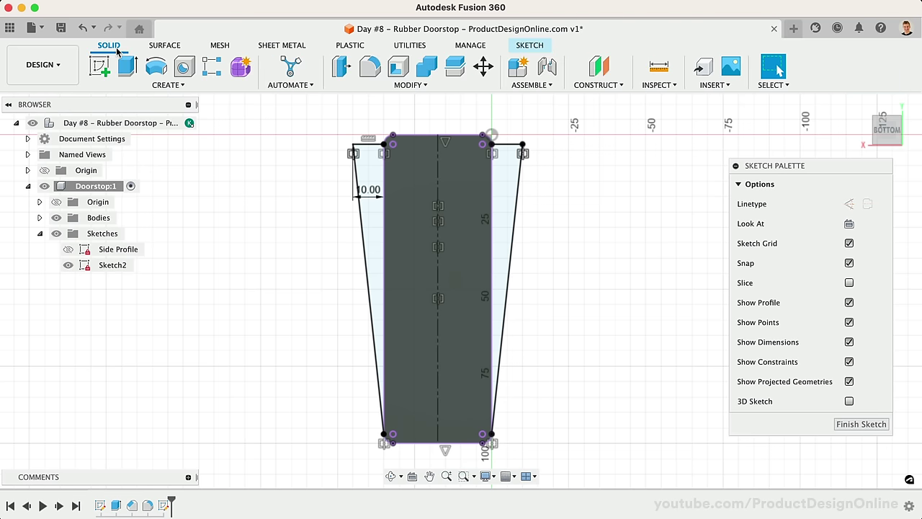
left_click(128, 85)
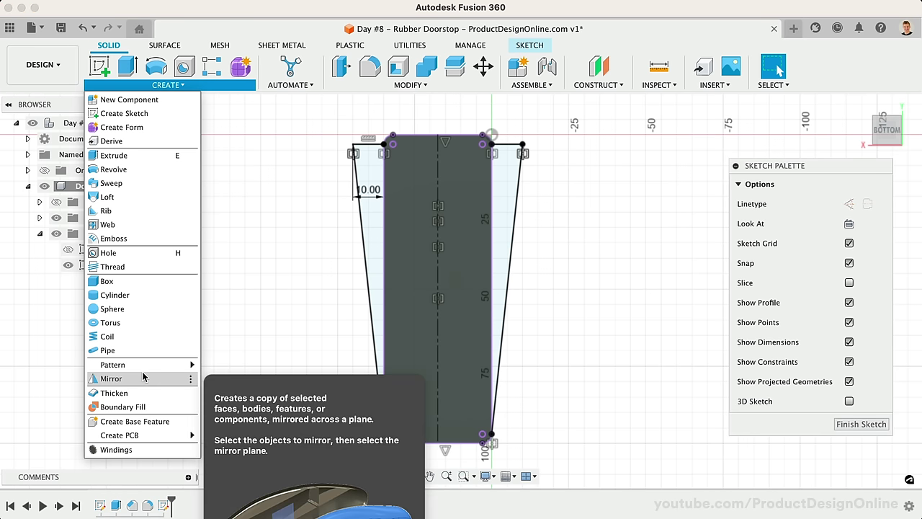
left_click(276, 249)
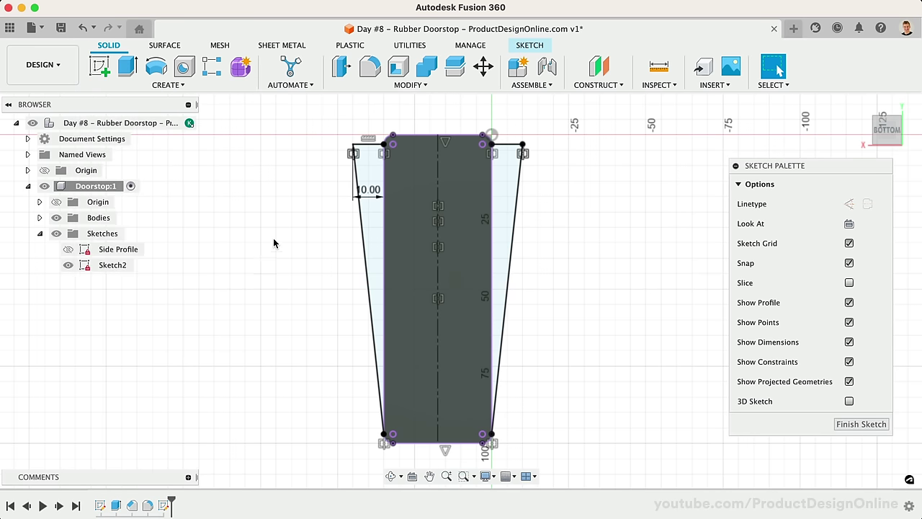
left_click(530, 45)
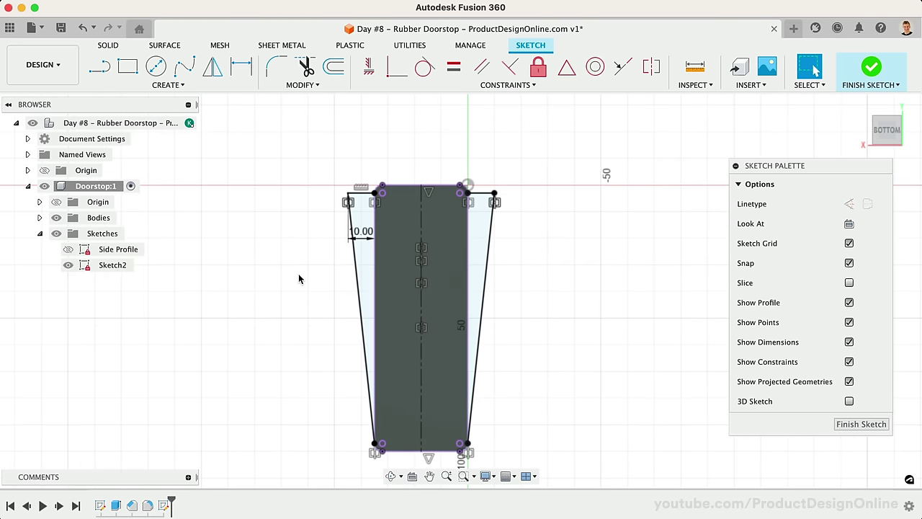
Draw a tangent arc from the top-left corner to the top-right corner
left_click(175, 87)
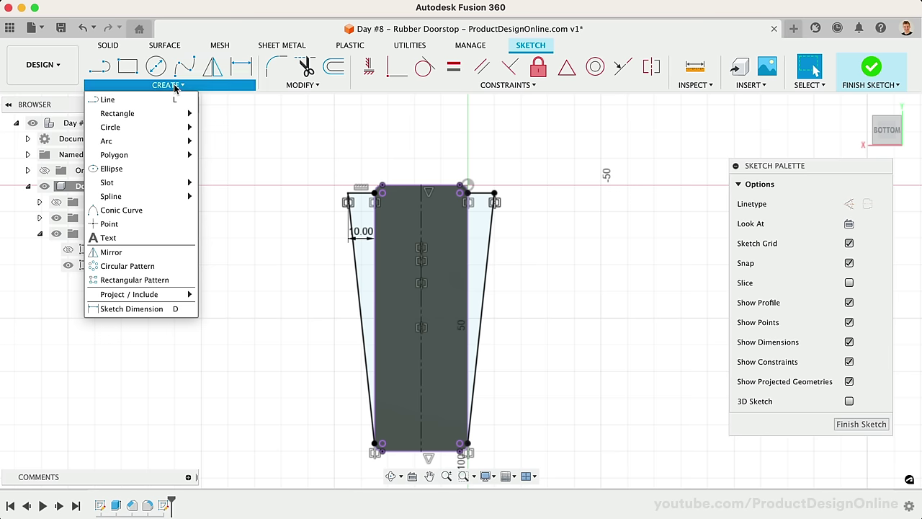
mouse_move(156, 141)
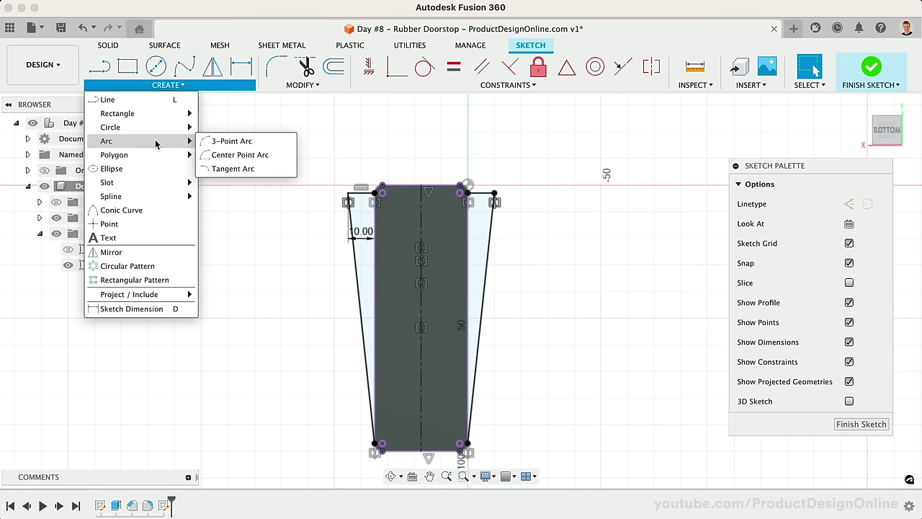
left_click(274, 172)
left_click(349, 191)
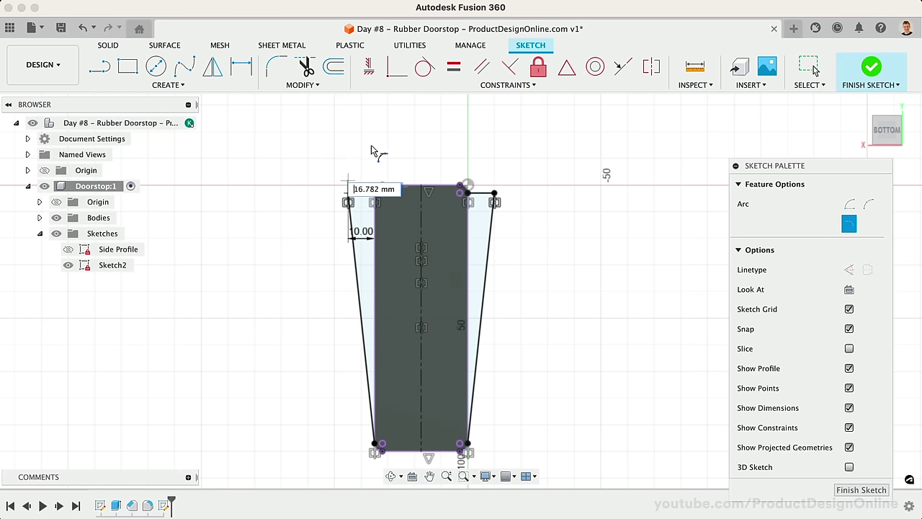
left_click(494, 192)
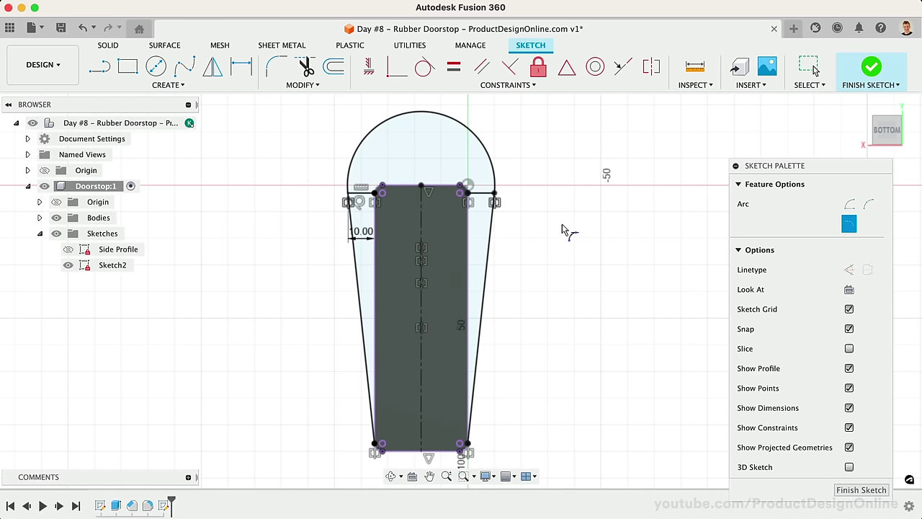
Make the right side line tangent to the new top arc
left_click(423, 68)
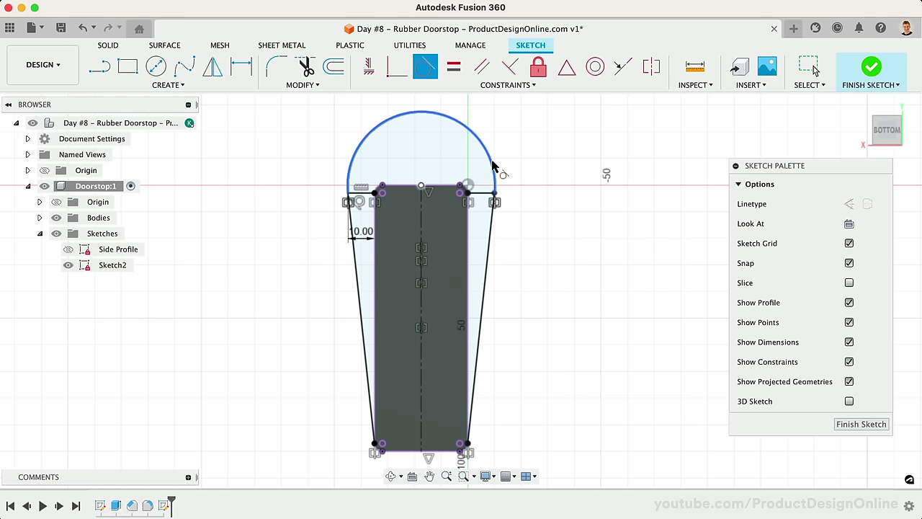
left_click(493, 166)
left_click(493, 235)
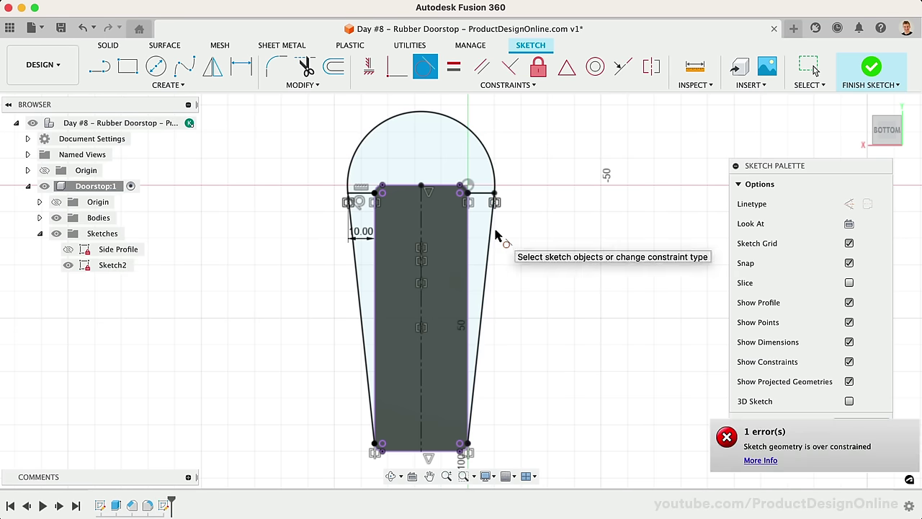
scroll(505, 234, "up", 2)
key("Escape")
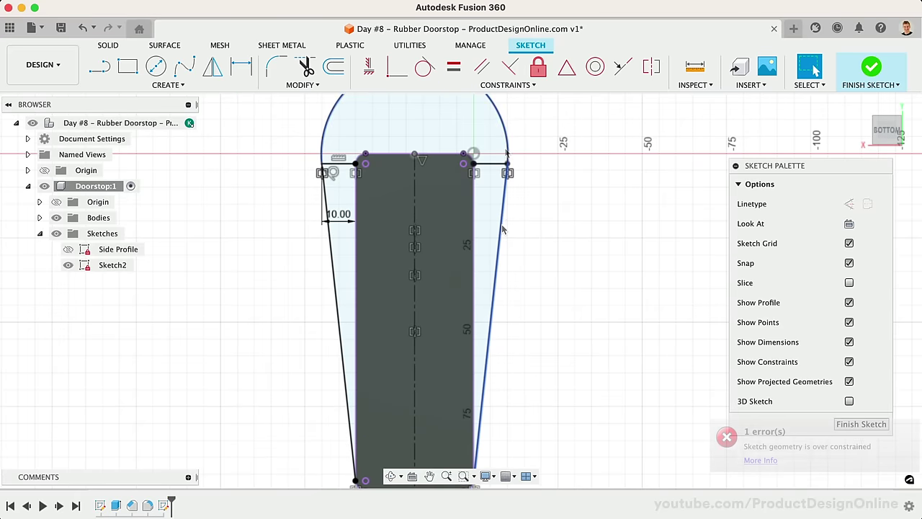
Extrude the dome and both tapered side profiles by -2 mm
scroll(448, 295, "down", 2)
key("e")
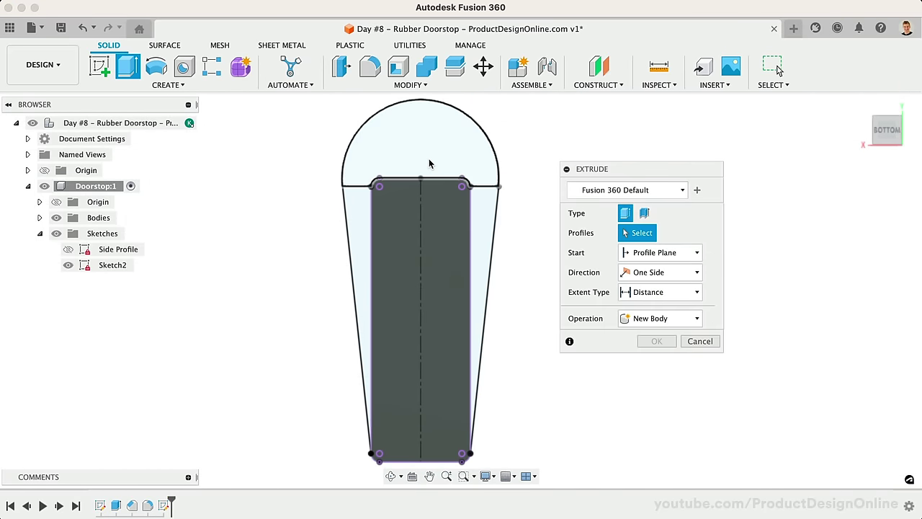
left_click(429, 163)
left_click(353, 236)
left_click(483, 210)
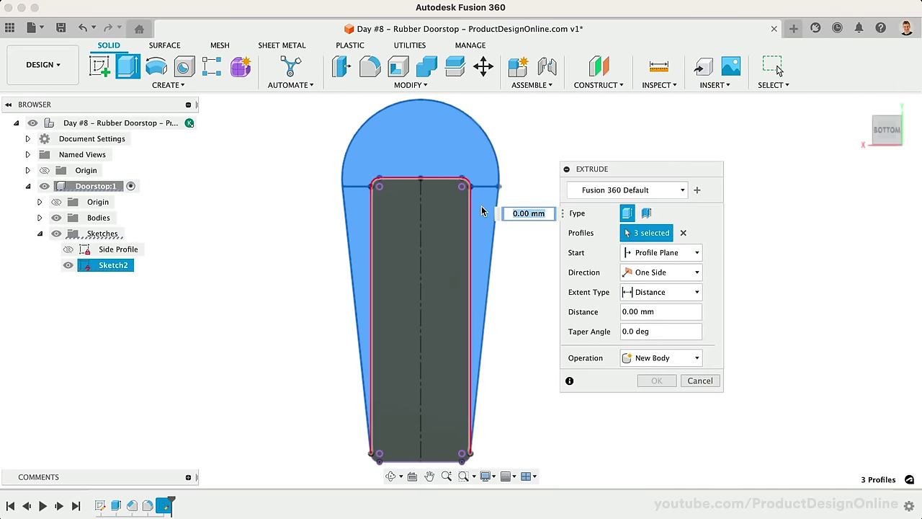
type("-2")
key("Return")
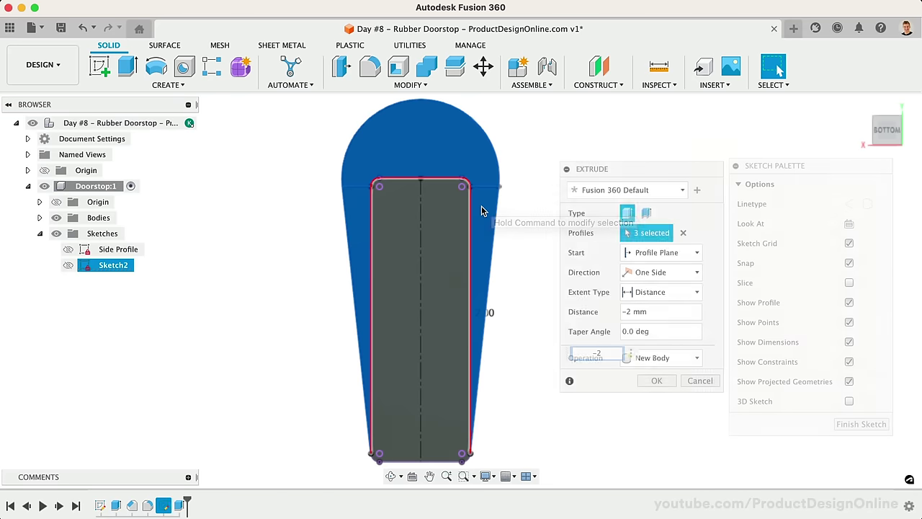
left_click(863, 105)
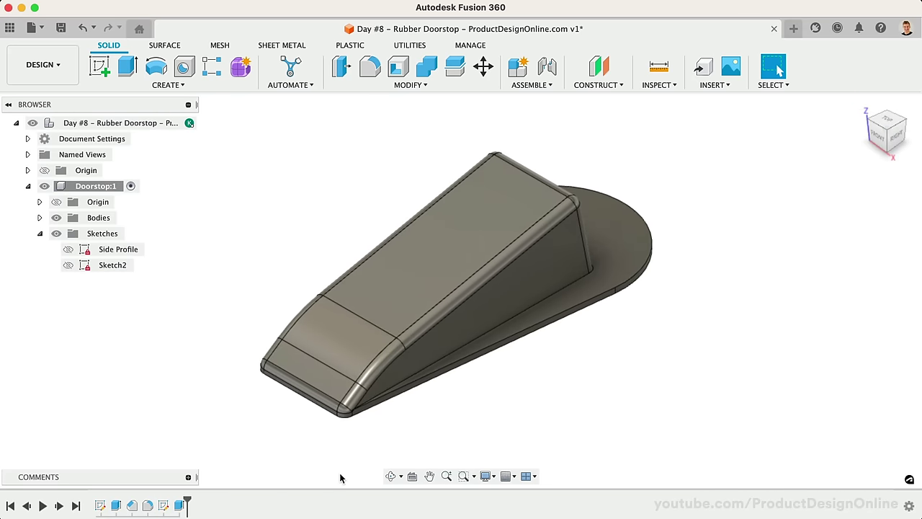
scroll(340, 478, "up", 5)
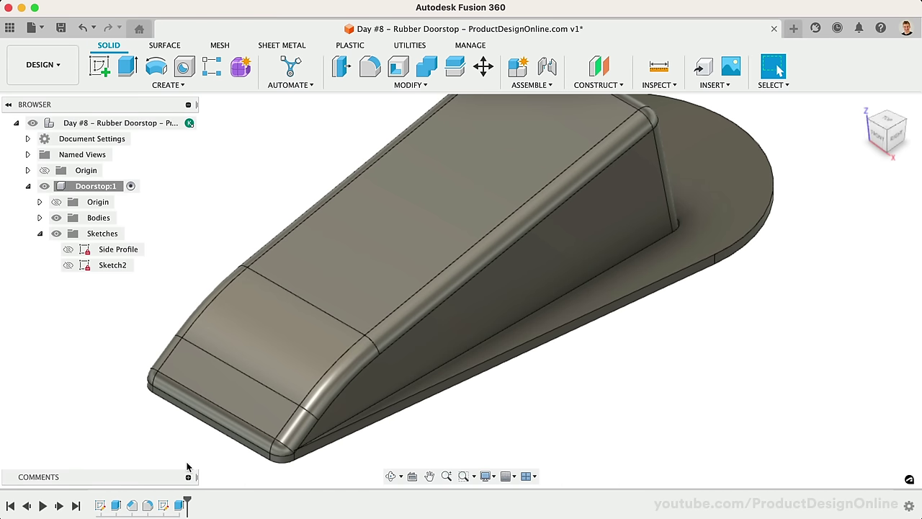
Reopen Sketch2, remove the bottom-left coincident constraint and drag the slanted lines' bottom point upward
double_click(163, 506)
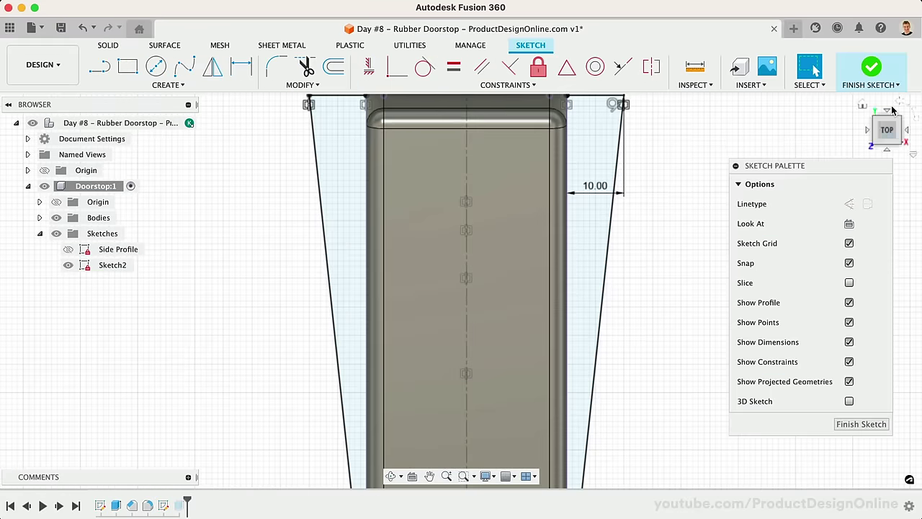
mouse_move(891, 126)
left_mouse_down()
mouse_move(665, 128)
mouse_move(891, 129)
left_mouse_up()
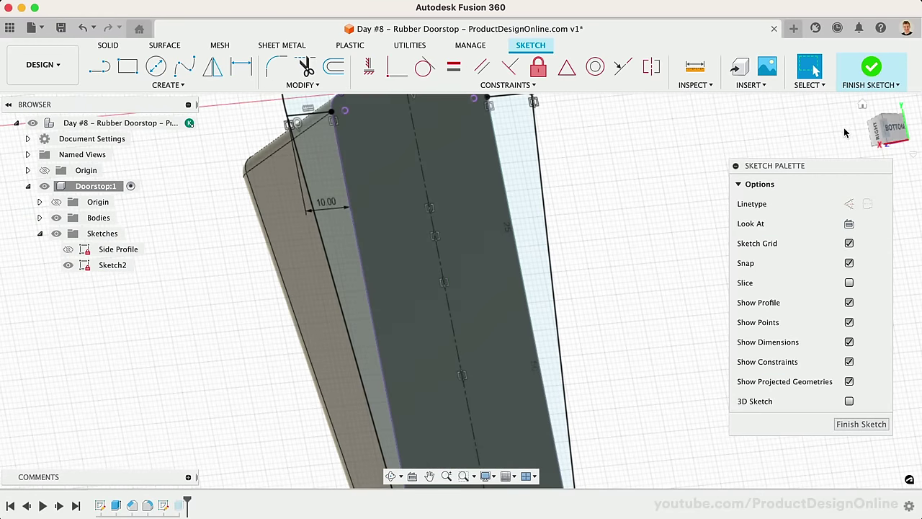
left_click(891, 128)
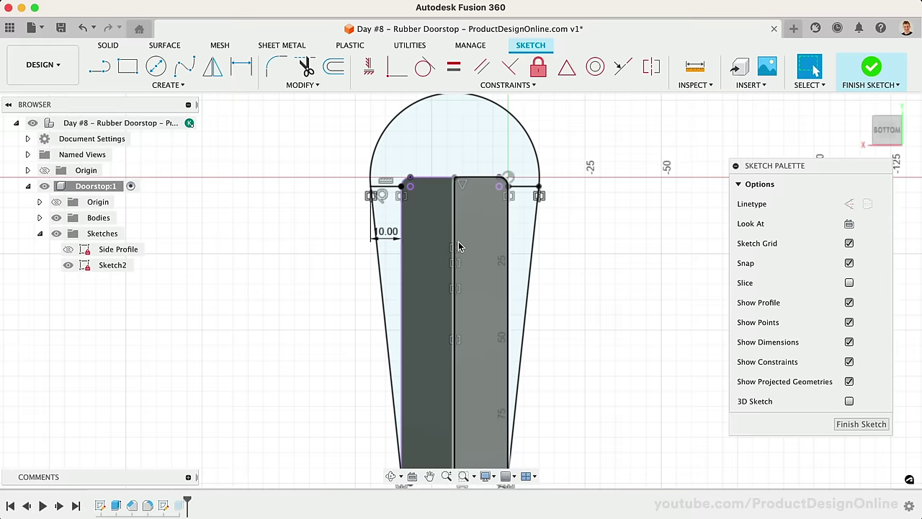
left_click(395, 422)
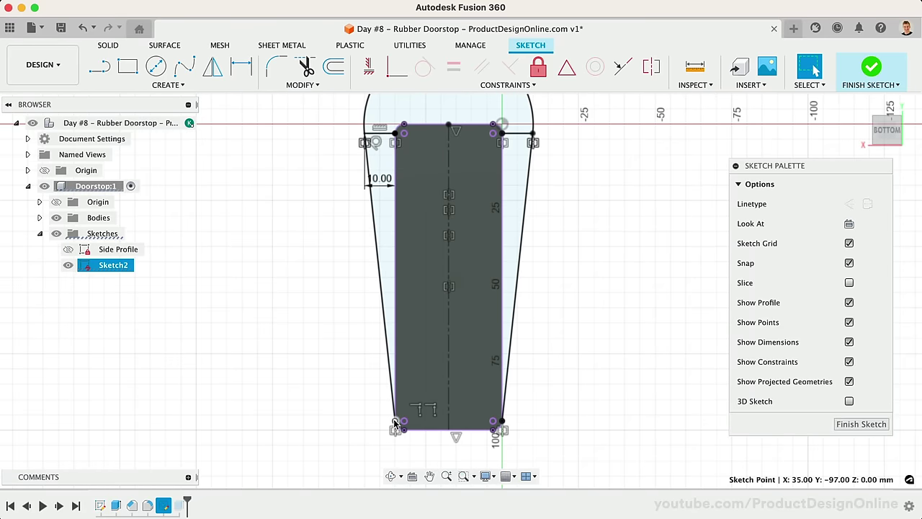
left_click(430, 410)
key("Delete")
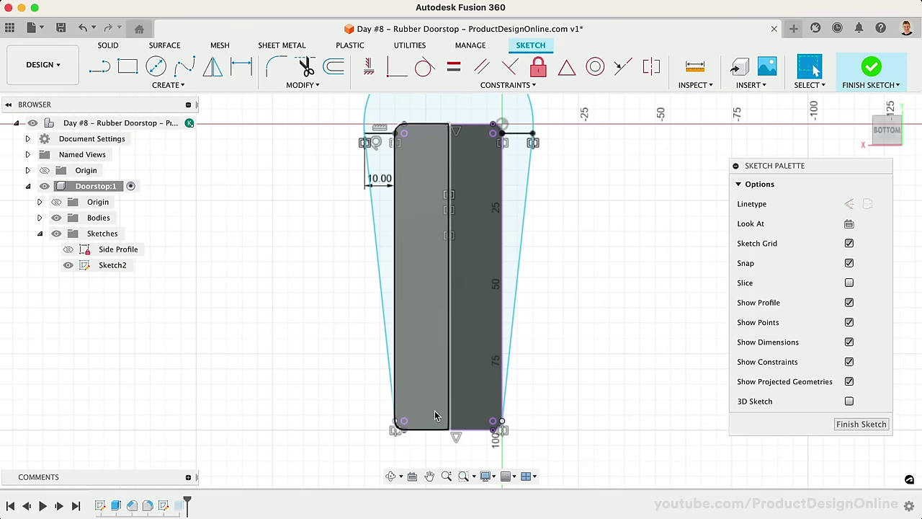
mouse_move(395, 423)
left_mouse_down()
mouse_move(381, 402)
mouse_move(395, 389)
left_mouse_up()
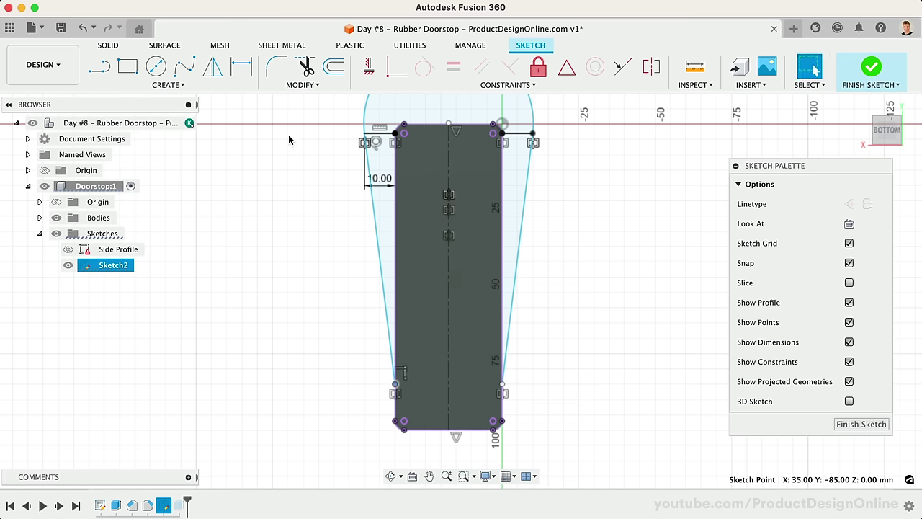
Dimension that point 10 mm from the rectangle's end and delete the old top arc
key("d")
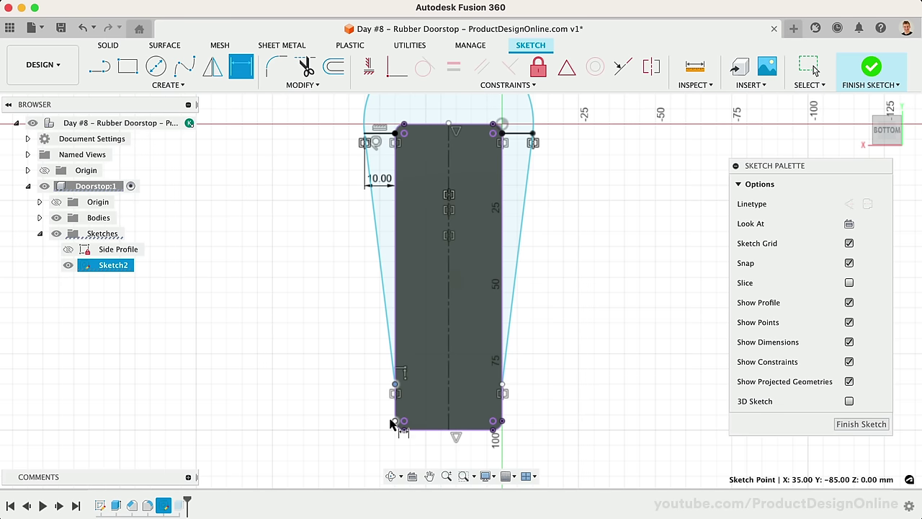
left_click(394, 422)
left_click(369, 397)
type("10")
key("Return")
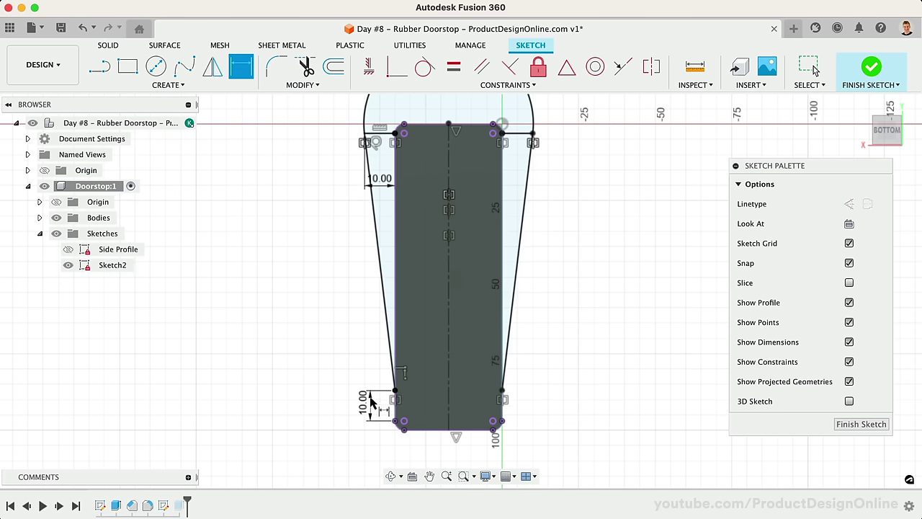
key("Escape")
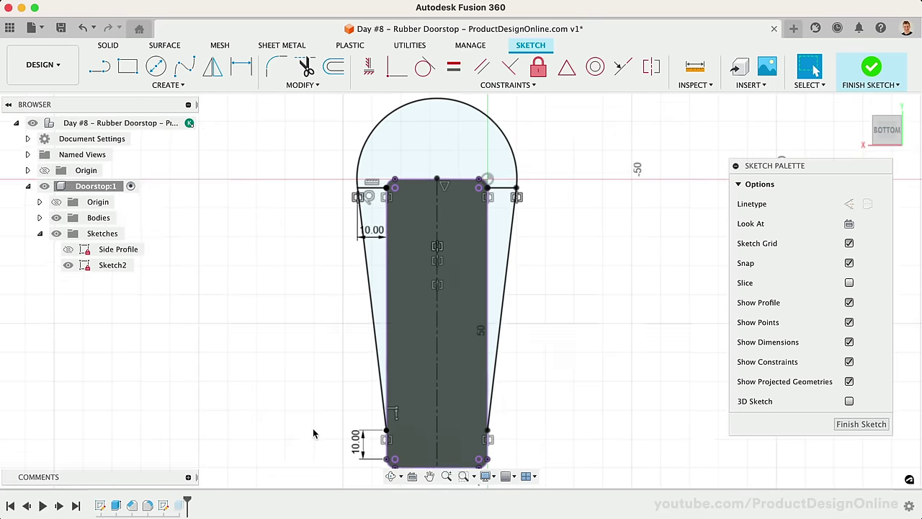
left_click(386, 119)
key("Delete")
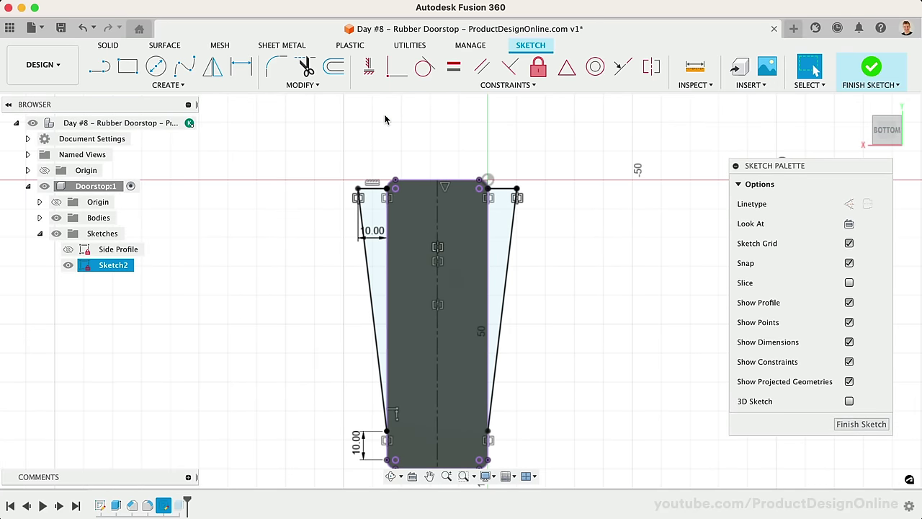
Draw a three-point arc bowing upward between the two top corners
left_click(184, 88)
mouse_move(184, 141)
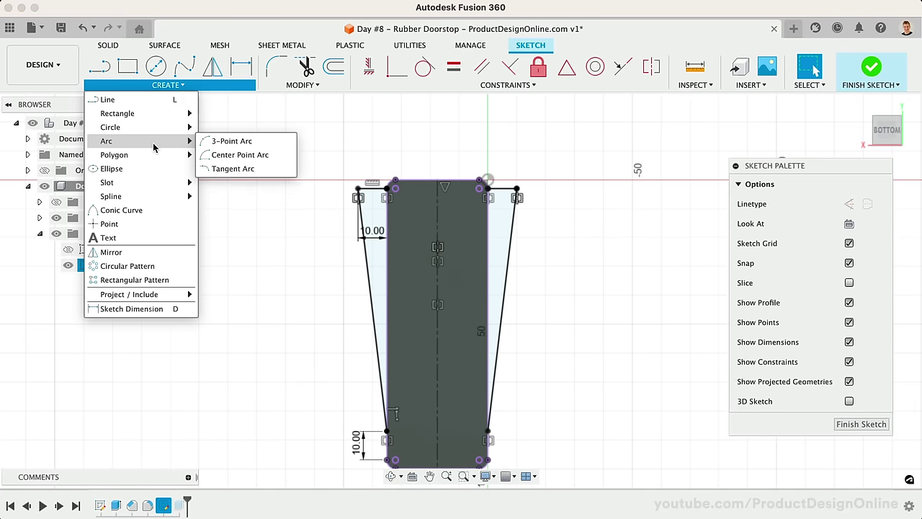
left_click(241, 143)
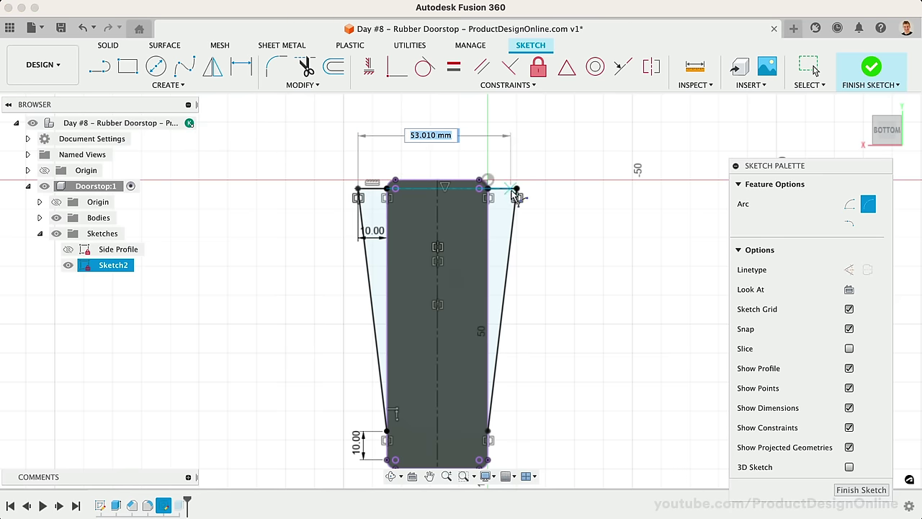
left_click(518, 190)
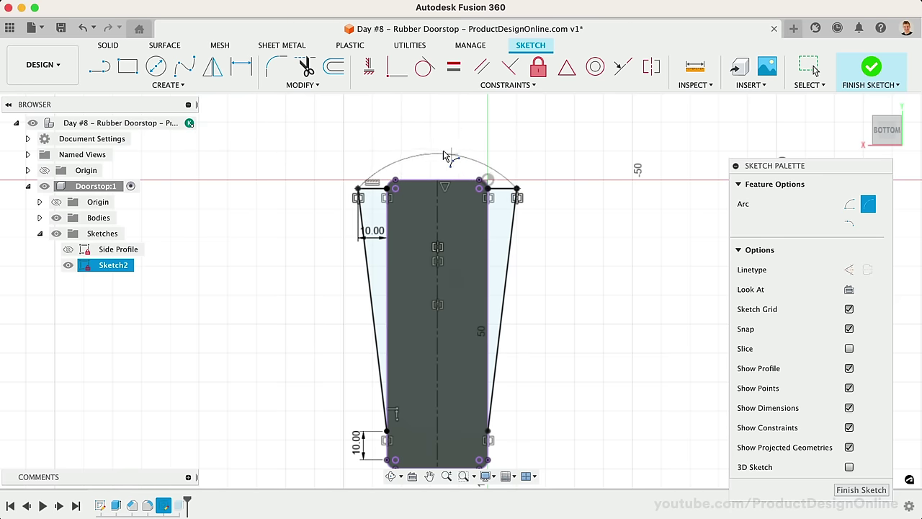
left_click(437, 149)
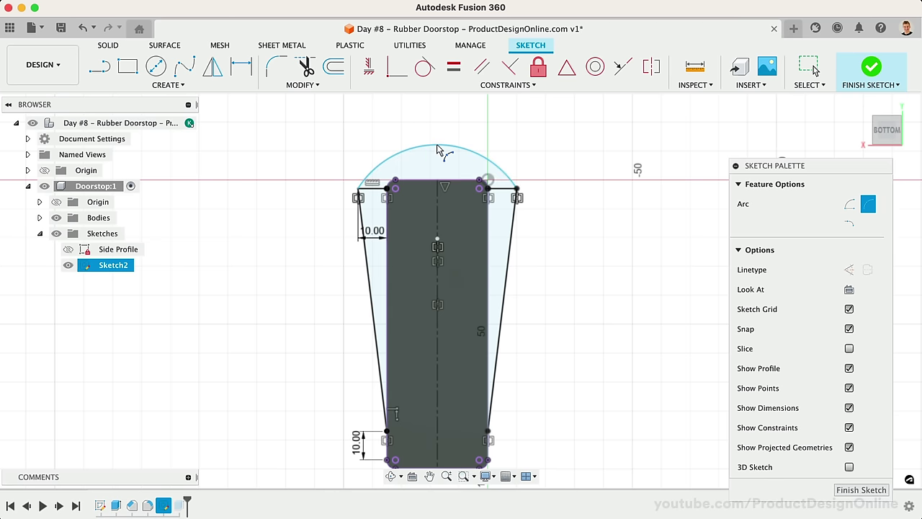
Dimension the arc's radius to 35 mm and finish the sketch
left_click(245, 71)
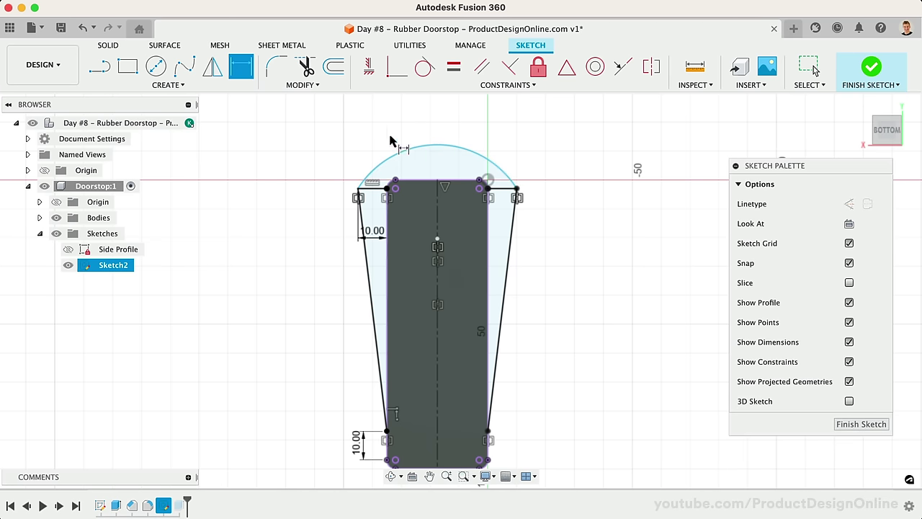
left_click(407, 152)
left_click(389, 136)
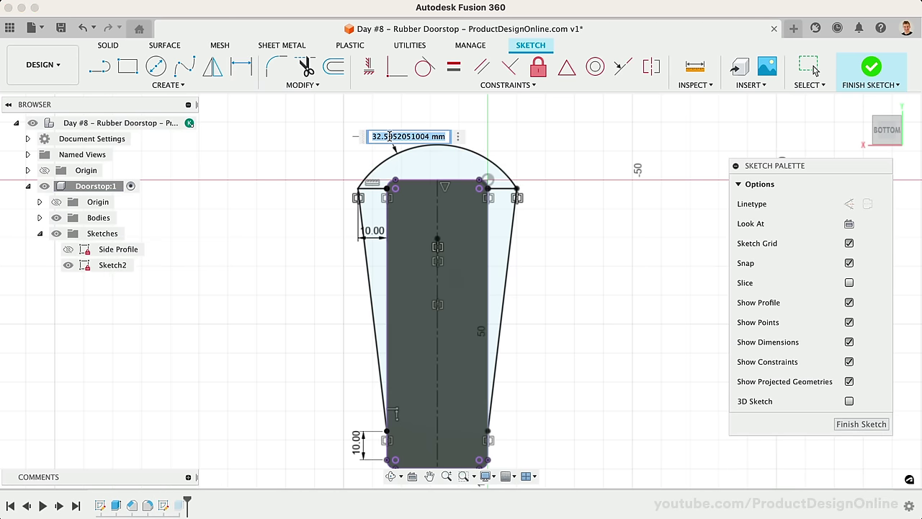
key("Return")
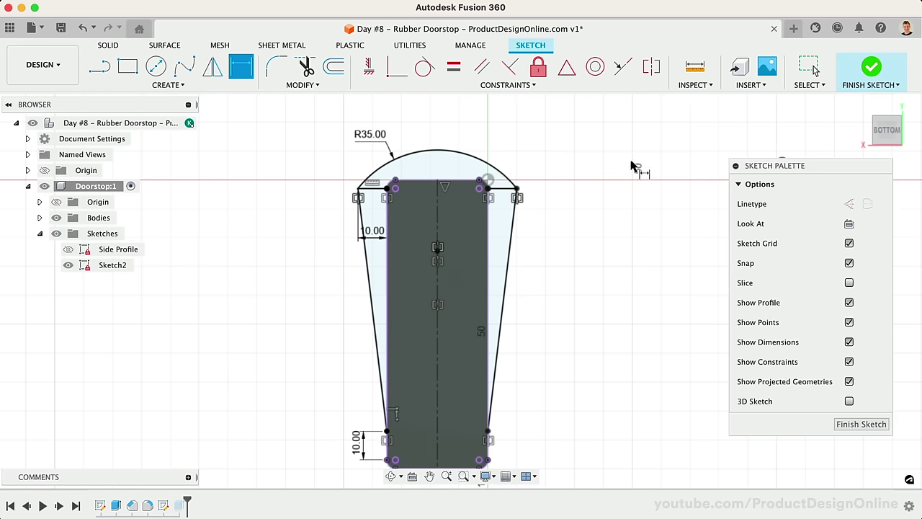
left_click(869, 67)
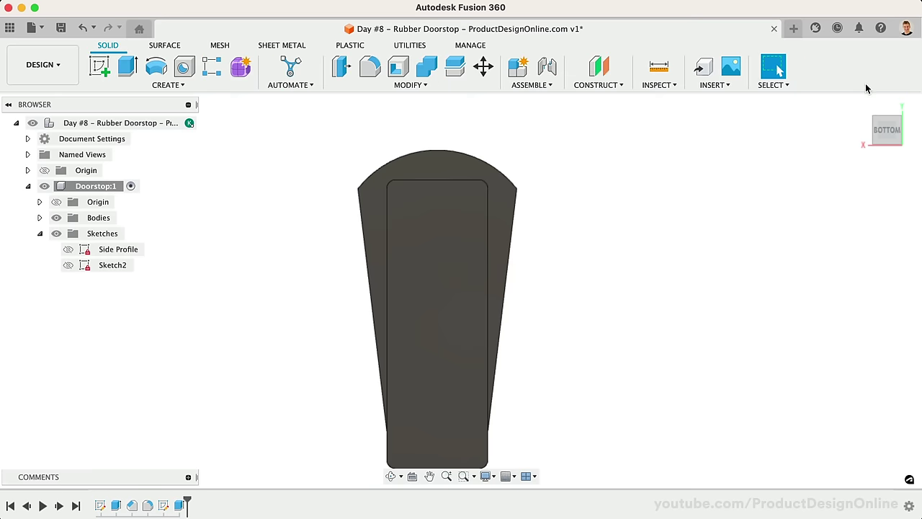
mouse_move(885, 136)
left_mouse_down()
mouse_move(635, 187)
mouse_move(638, 165)
mouse_move(629, 152)
mouse_move(617, 155)
left_mouse_up()
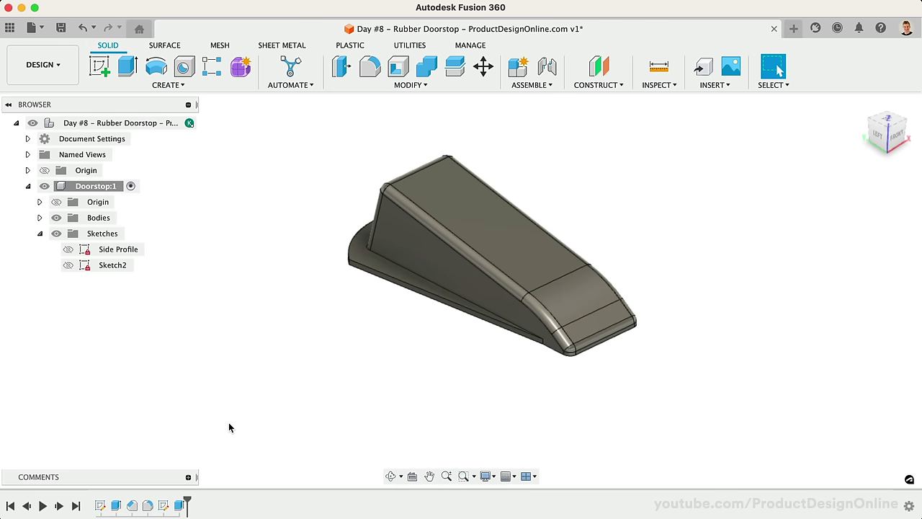
key("F6")
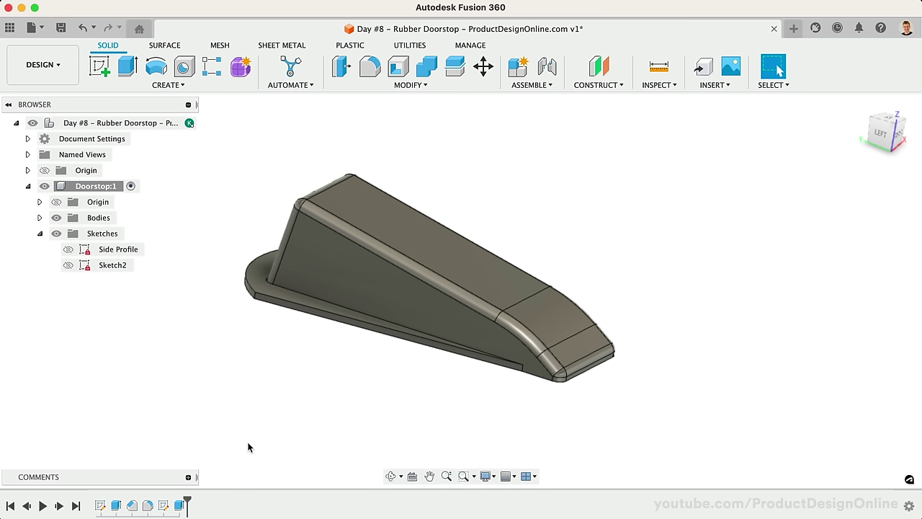
double_click(179, 505)
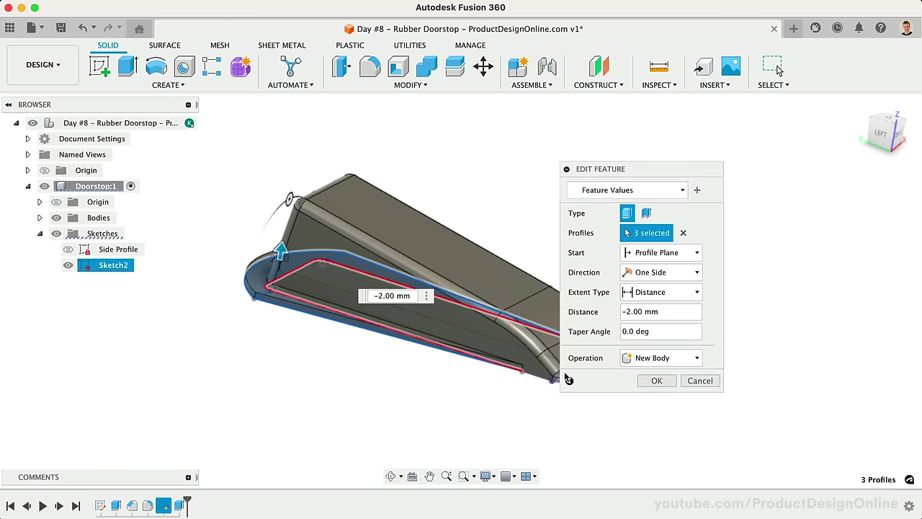
left_click(659, 357)
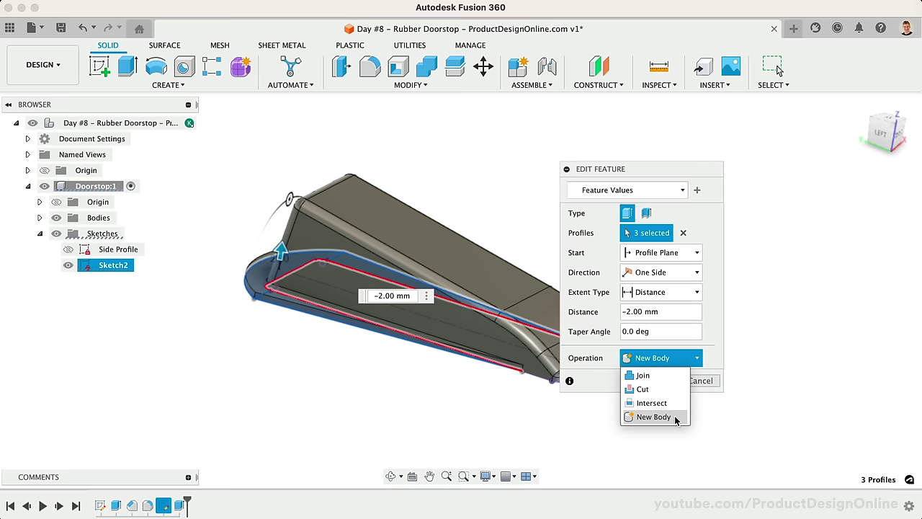
left_click(653, 416)
left_click(657, 381)
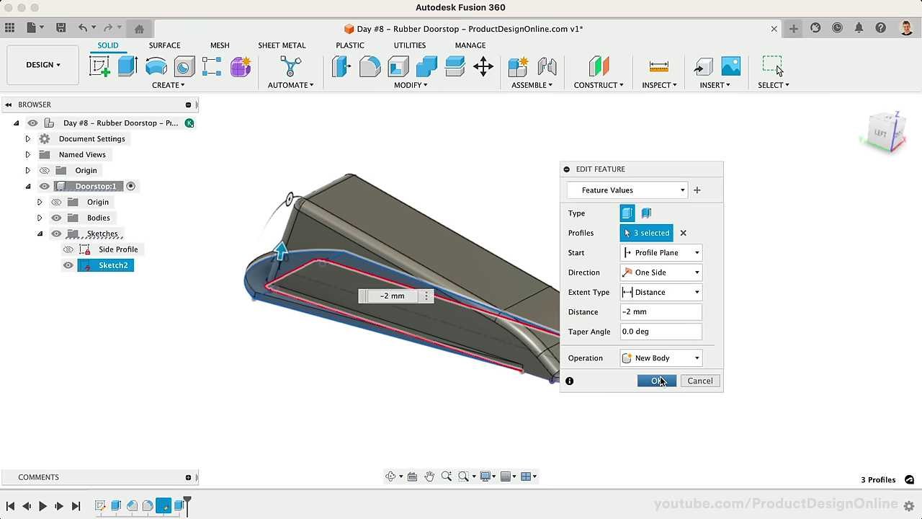
Shell the wedge through its bottom face with a 2 mm inside thickness
left_click(398, 67)
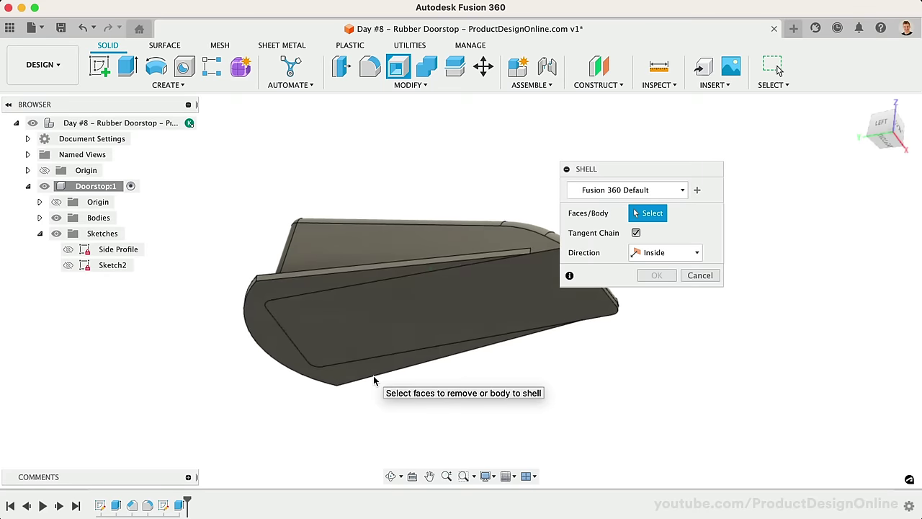
left_click(389, 325)
type("2")
key("Return")
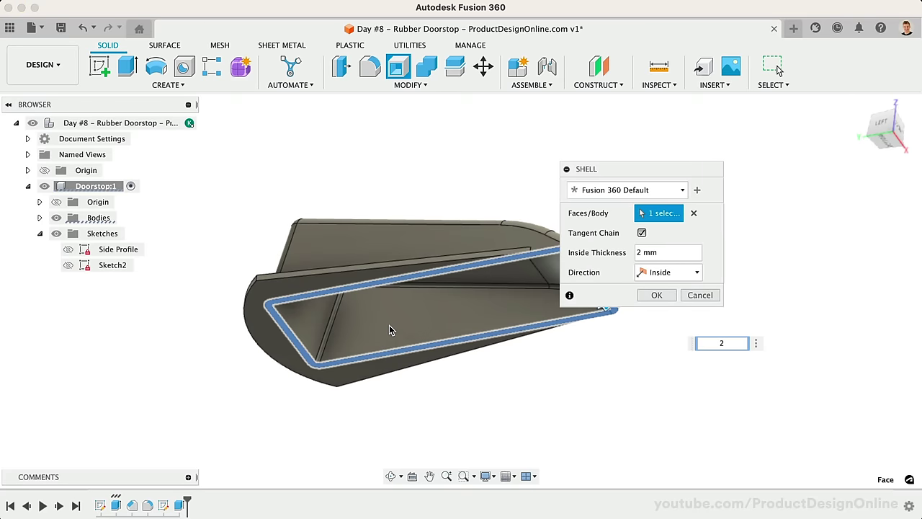
left_click(658, 296)
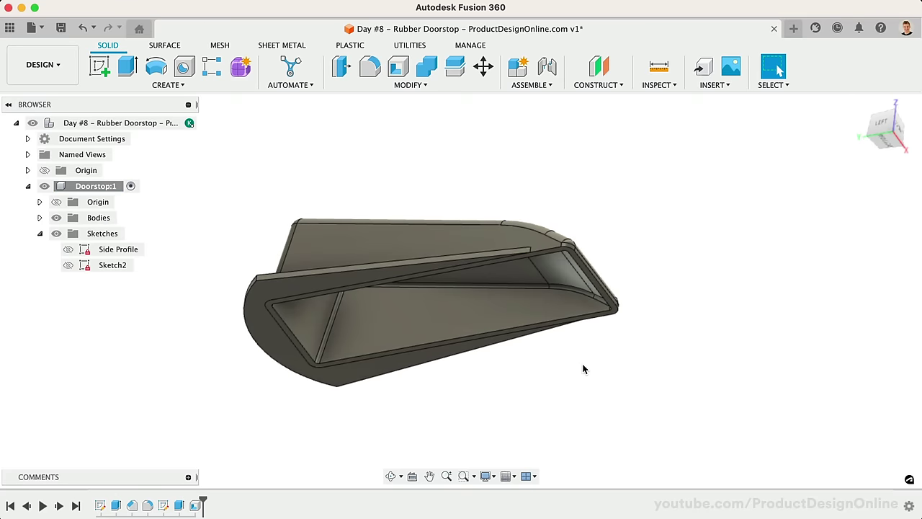
scroll(580, 379, "up", 10, "shift")
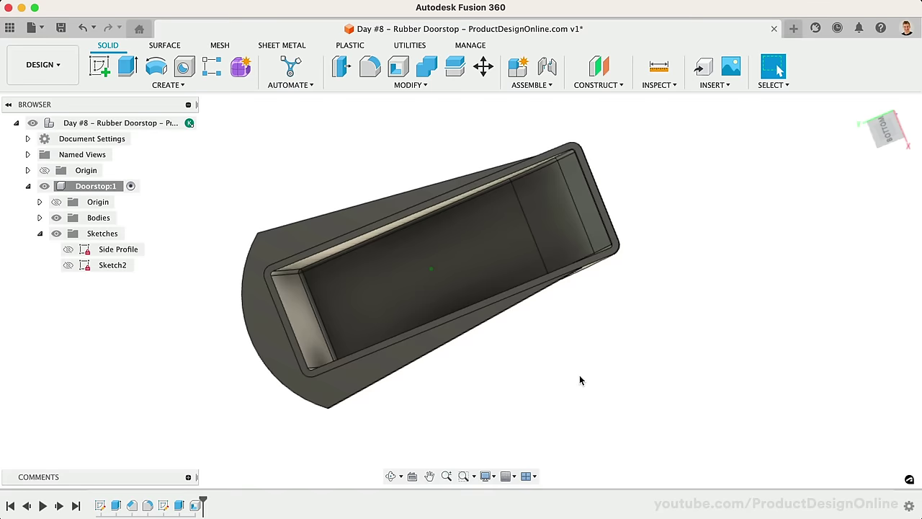
Zoom into the base corner and offset the small fillet end face by 0.5 mm
scroll(579, 374, "up", 10, "shift")
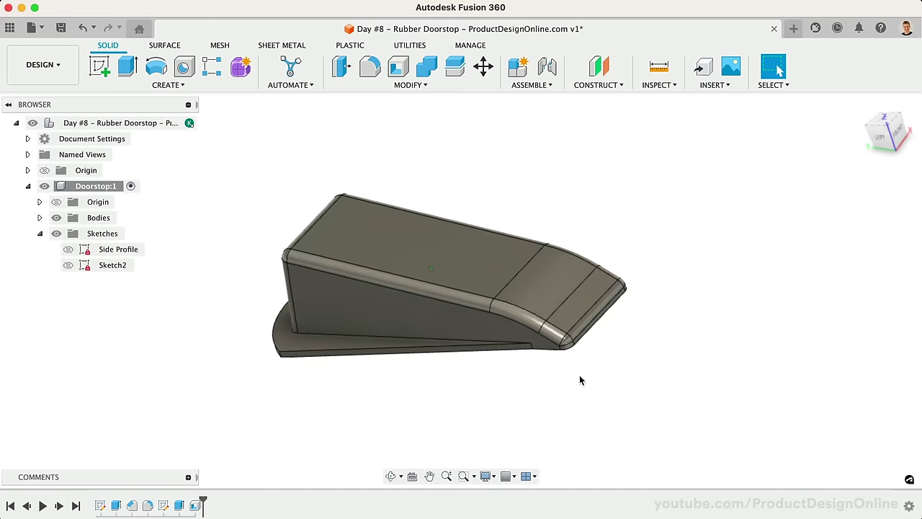
scroll(267, 339, "up", 5)
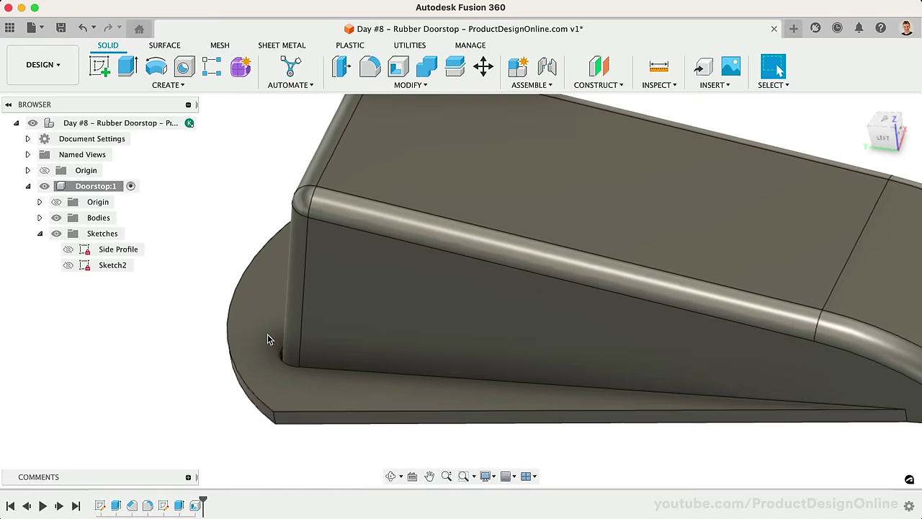
scroll(283, 372, "up", 5)
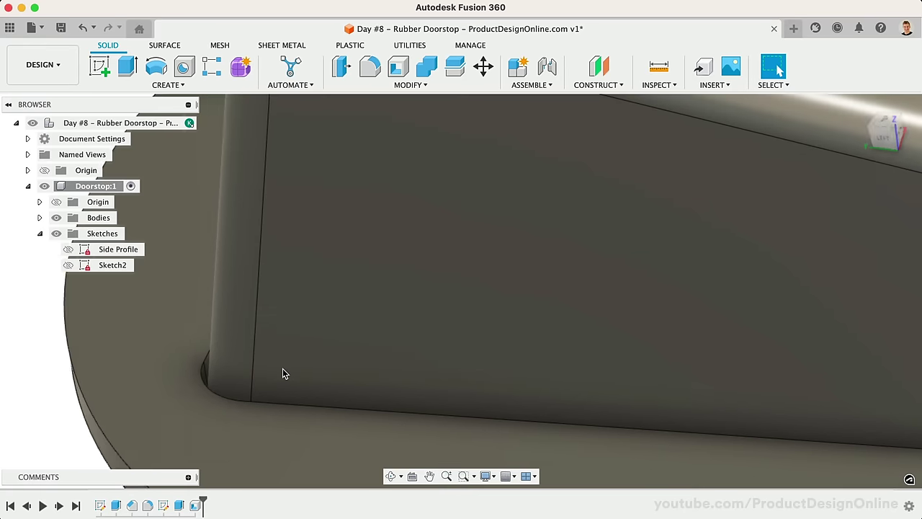
scroll(261, 343, "left", 10, "shift")
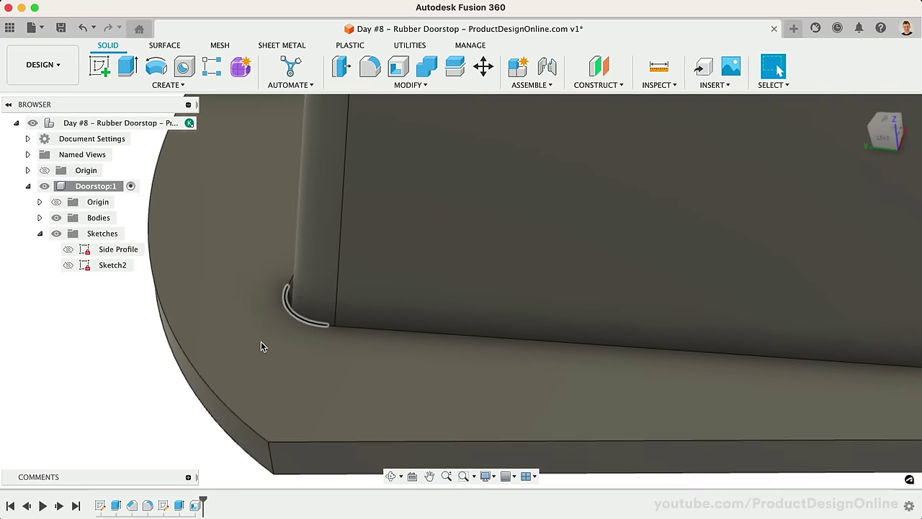
scroll(272, 335, "left", 5, "shift")
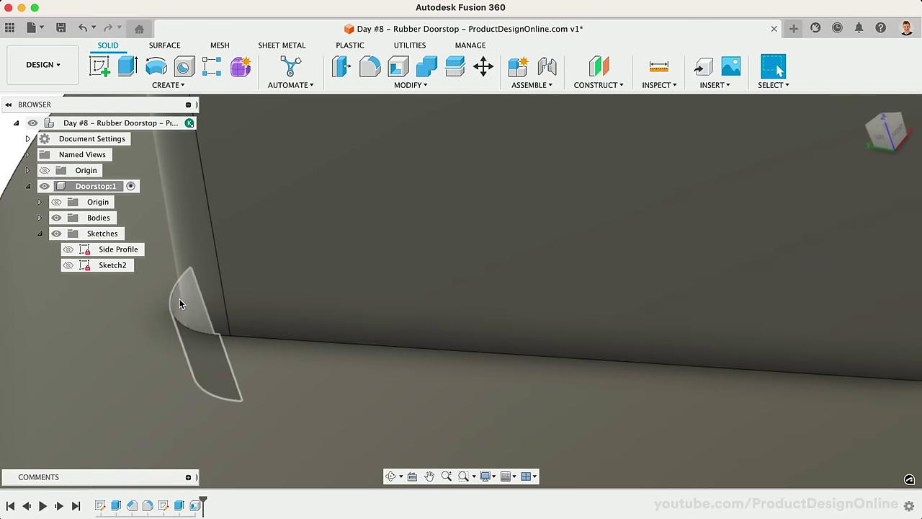
left_click(180, 302)
scroll(180, 302, "down", 5)
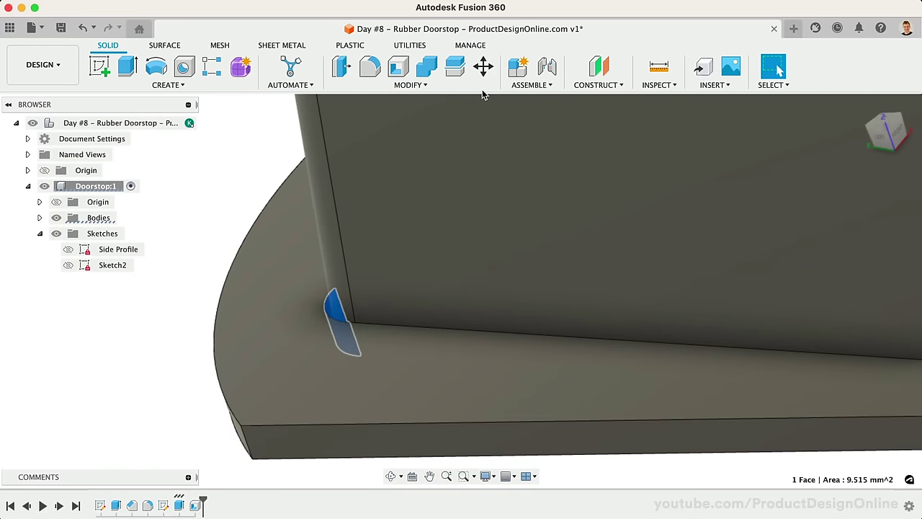
left_click(448, 85)
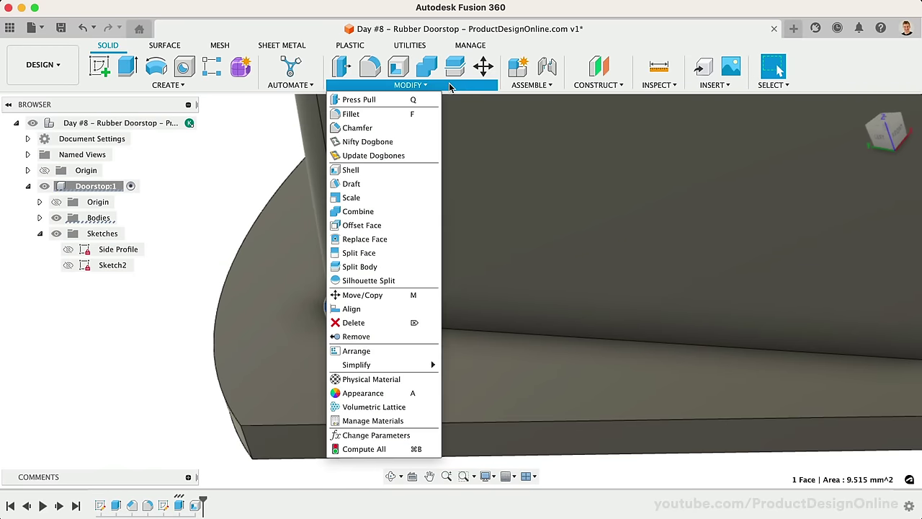
left_click(403, 227)
left_click_drag(337, 306, 353, 299)
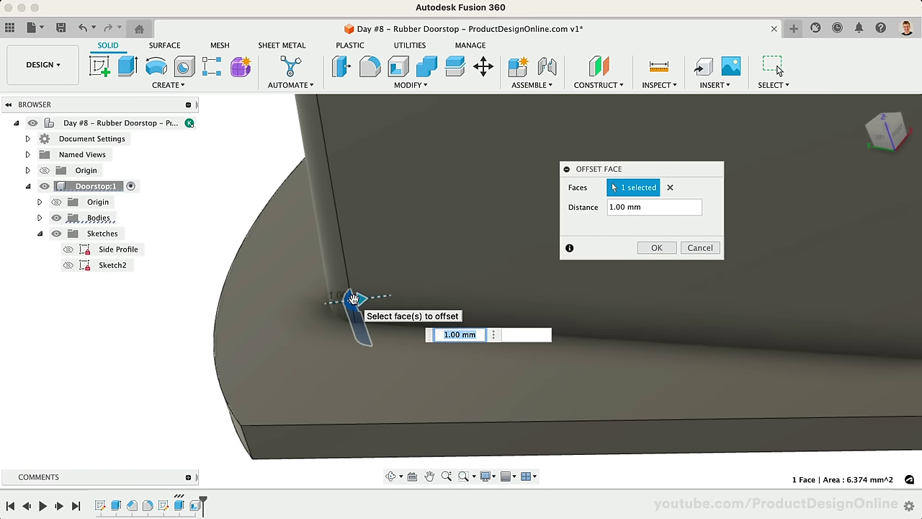
type(".5")
key("Return")
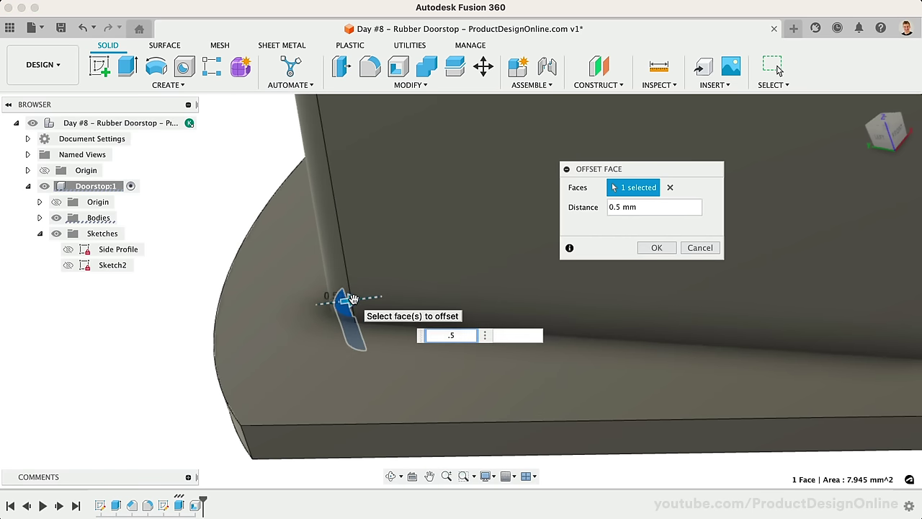
key("Return")
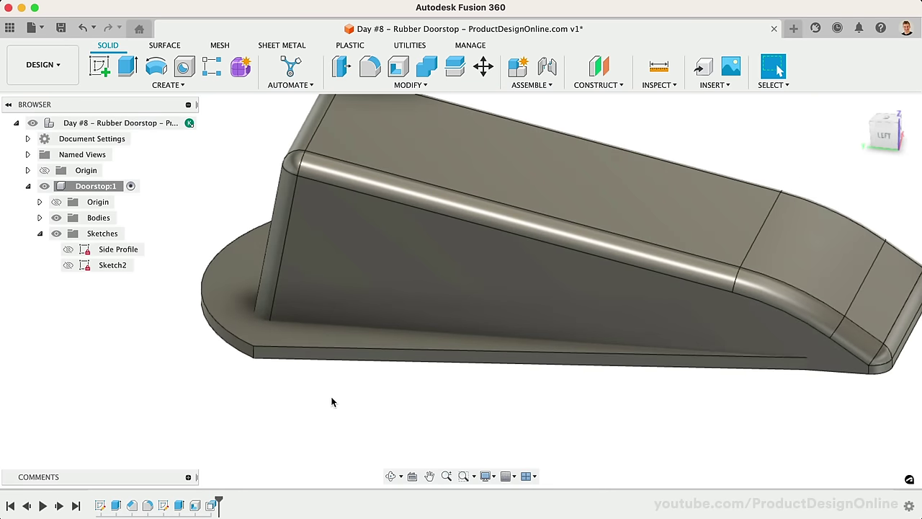
Fillet the base plate's curved, upper and bottom front edges at 1 mm
left_click(370, 66)
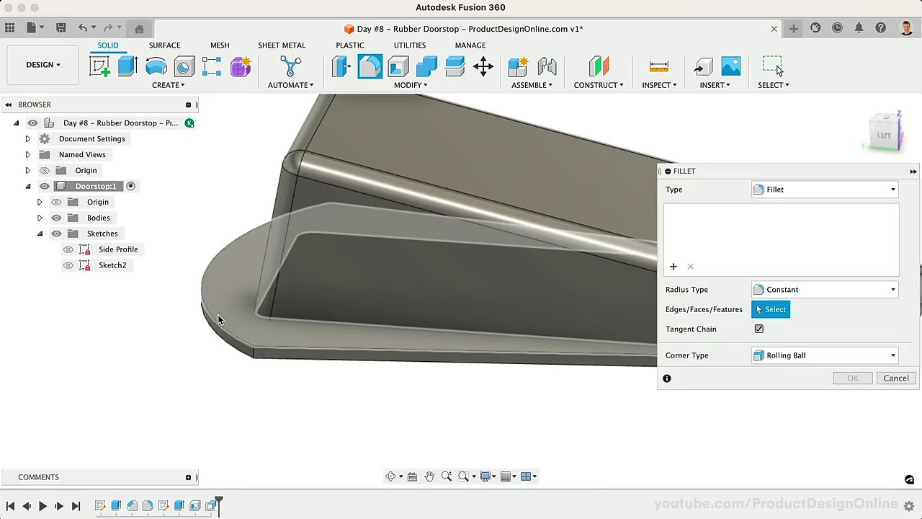
left_click(214, 322)
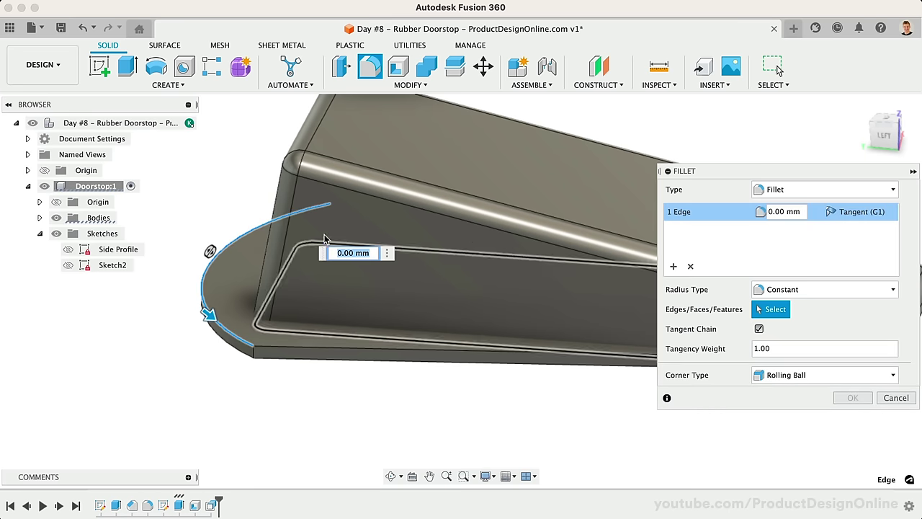
left_click(379, 210)
left_click(301, 351)
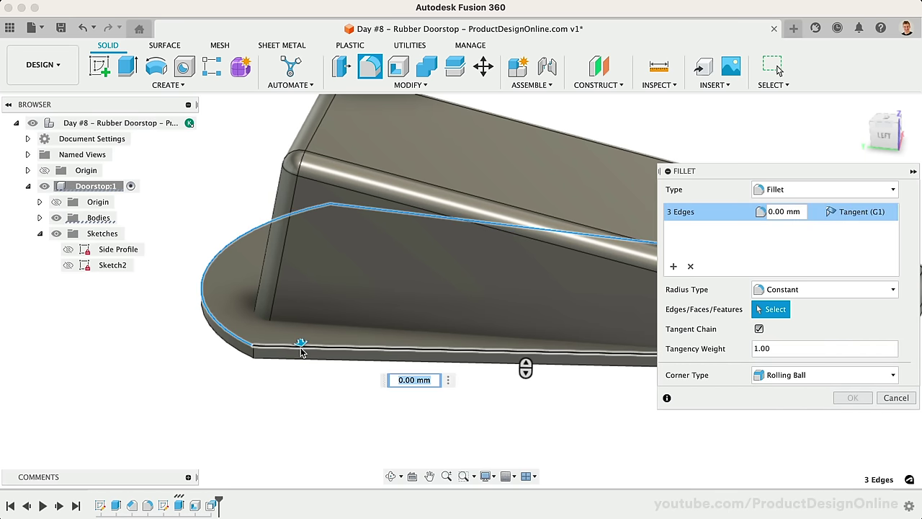
type("1")
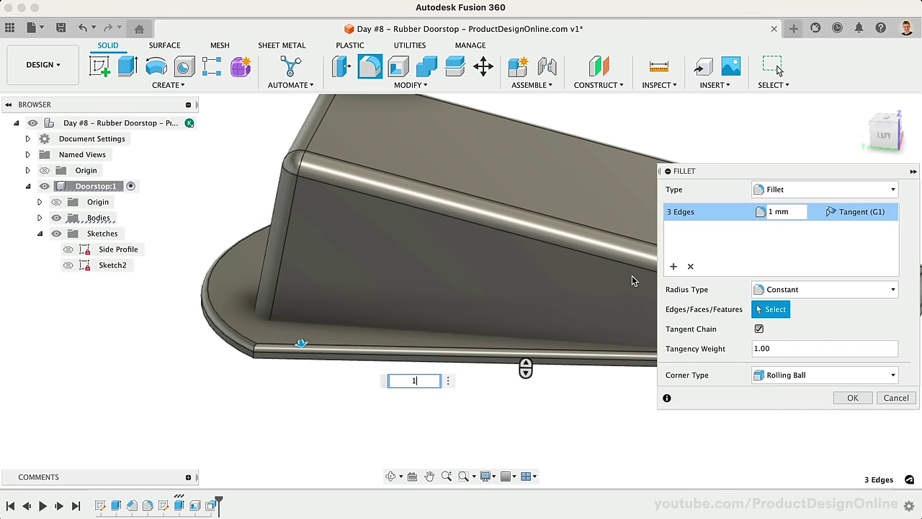
Add a second fillet set rounding both flange edge loops at 5 mm, and apply
left_click(672, 267)
left_click(252, 359)
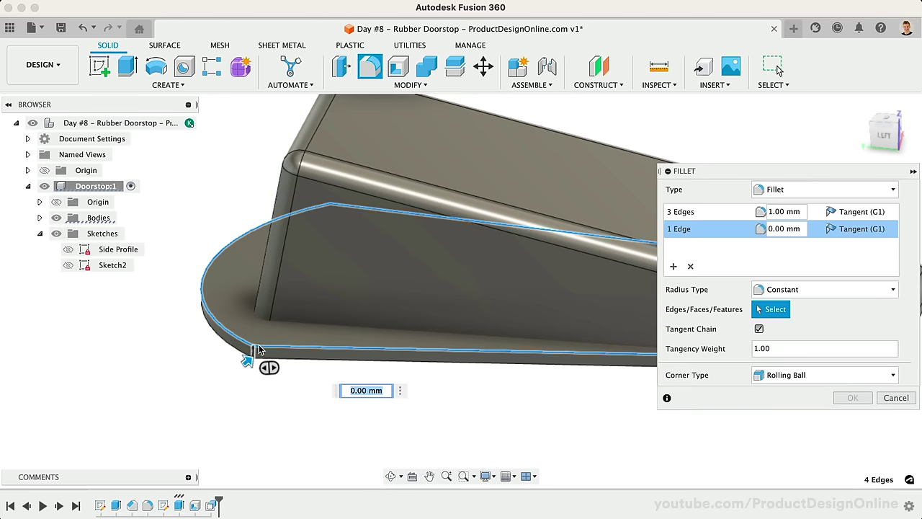
left_click(331, 210)
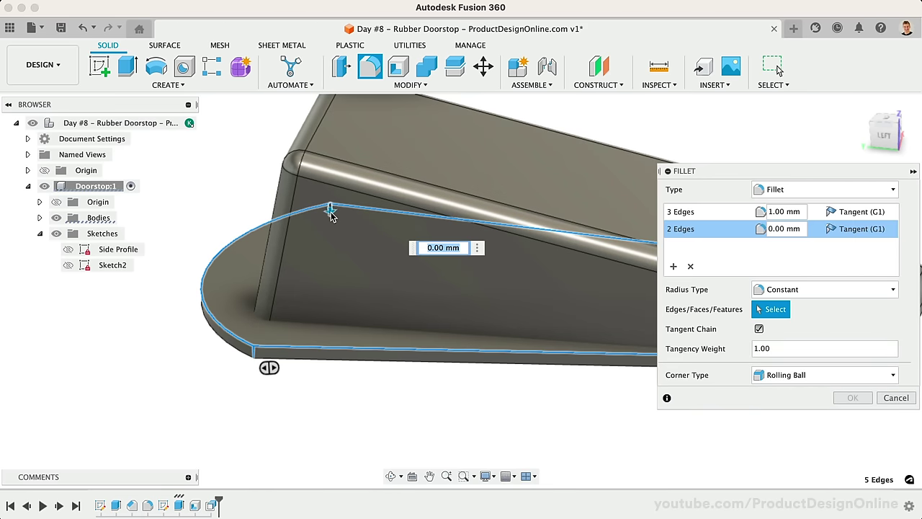
type("5")
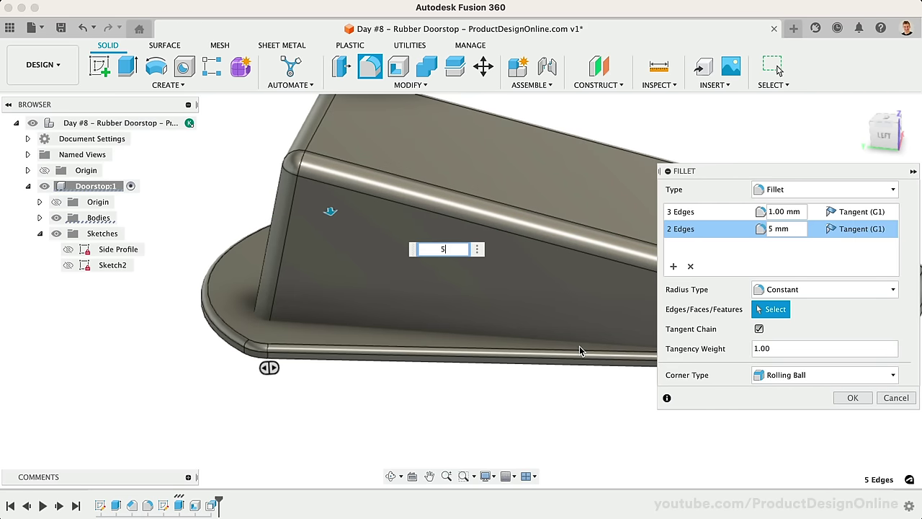
left_click(842, 398)
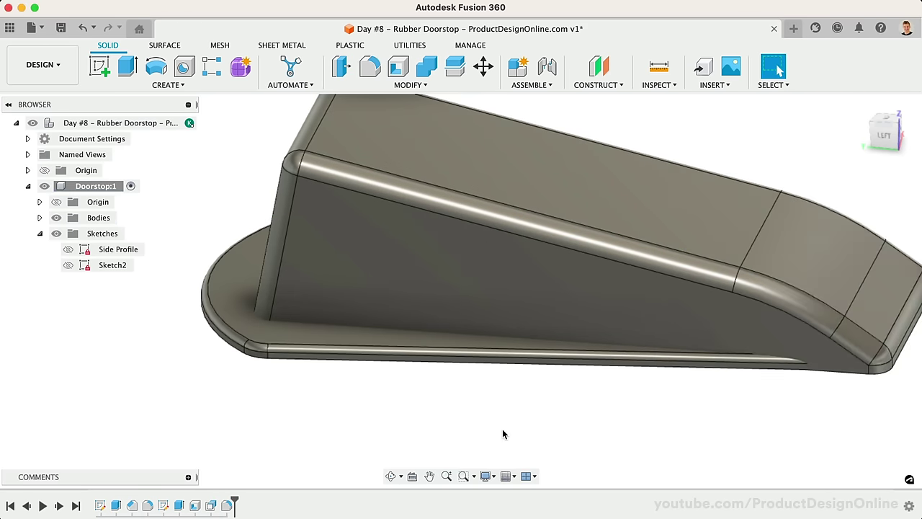
scroll(502, 429, "down", 5)
scroll(503, 433, "left", 10, "shift")
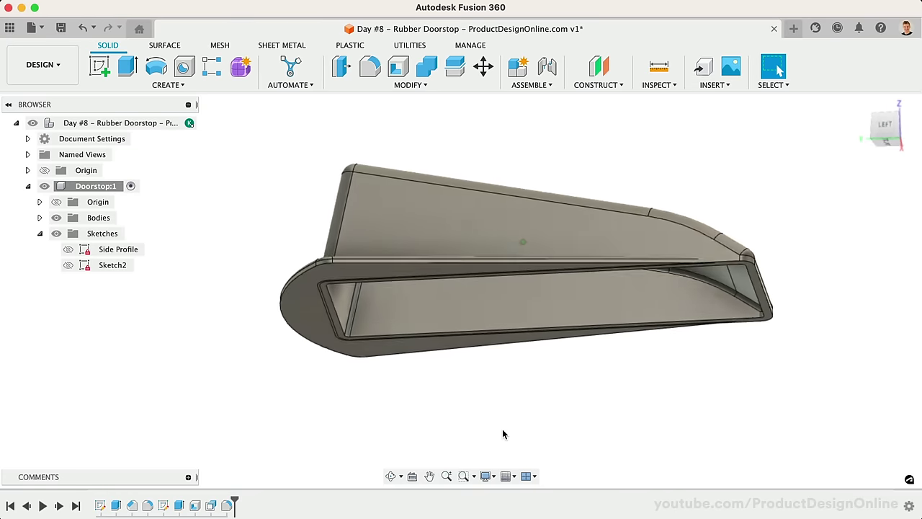
scroll(502, 433, "left", 10, "shift")
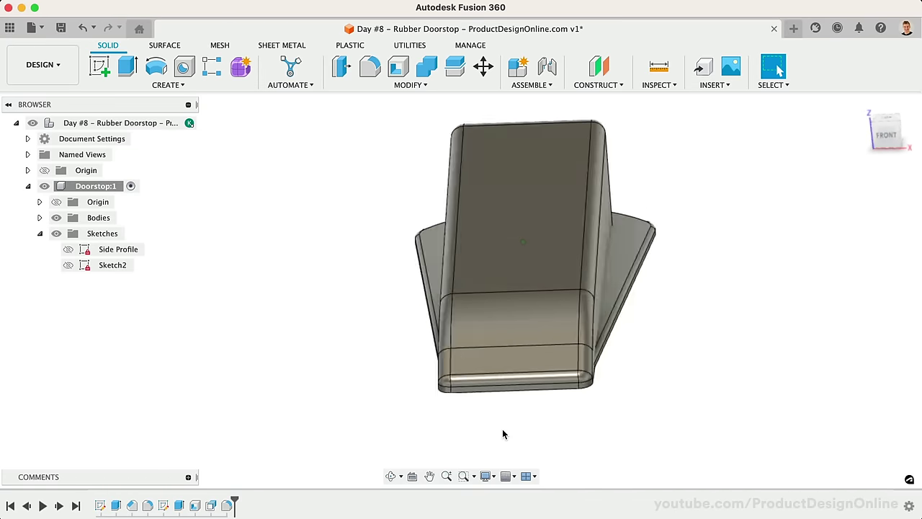
scroll(503, 433, "left", 10, "shift")
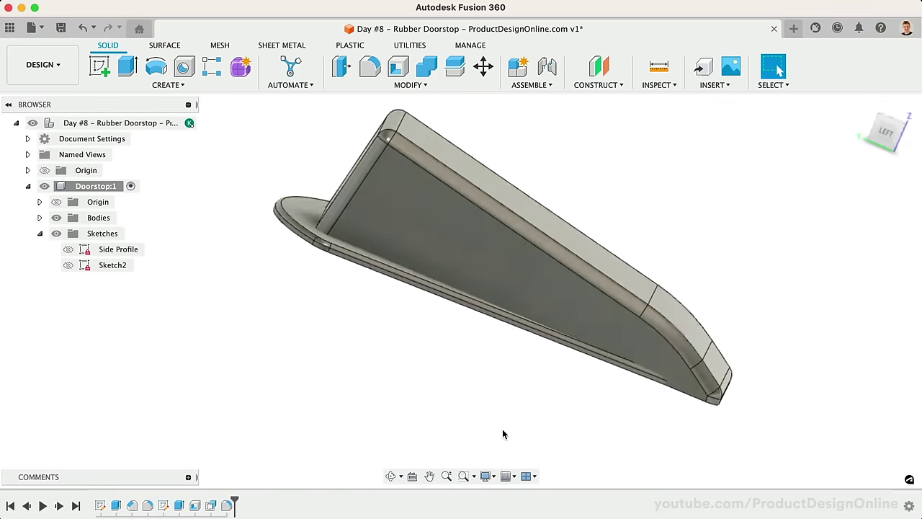
scroll(423, 381, "right", 5)
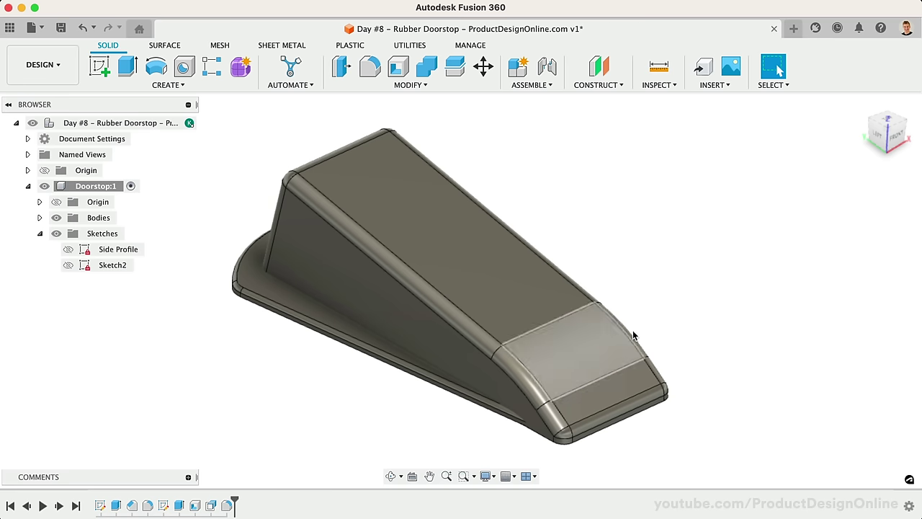
Start a sketch on the top face and draw a 90 × 2 mm rectangle
right_click(431, 227)
left_click(420, 297)
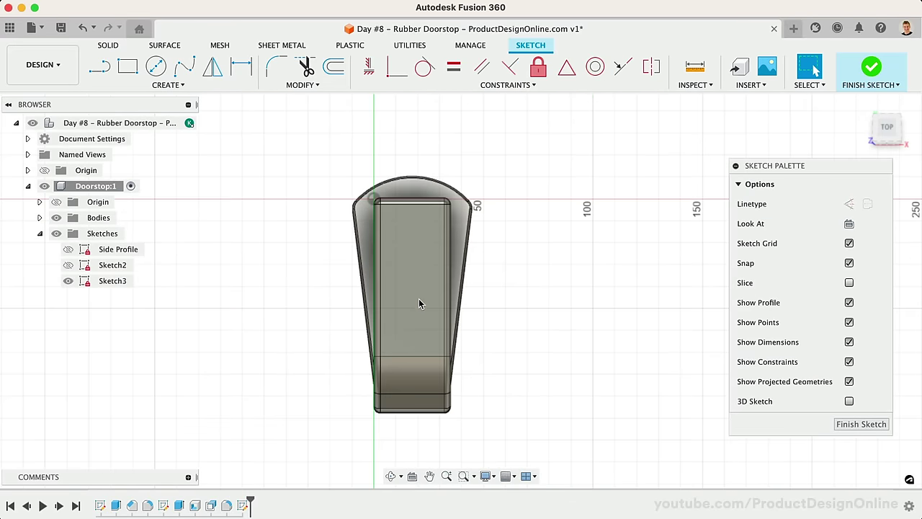
left_click(140, 69)
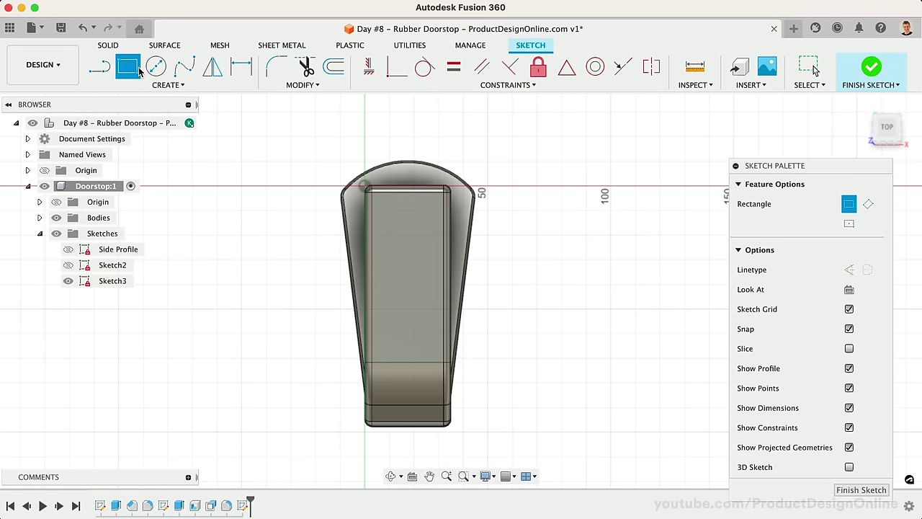
left_click(383, 202)
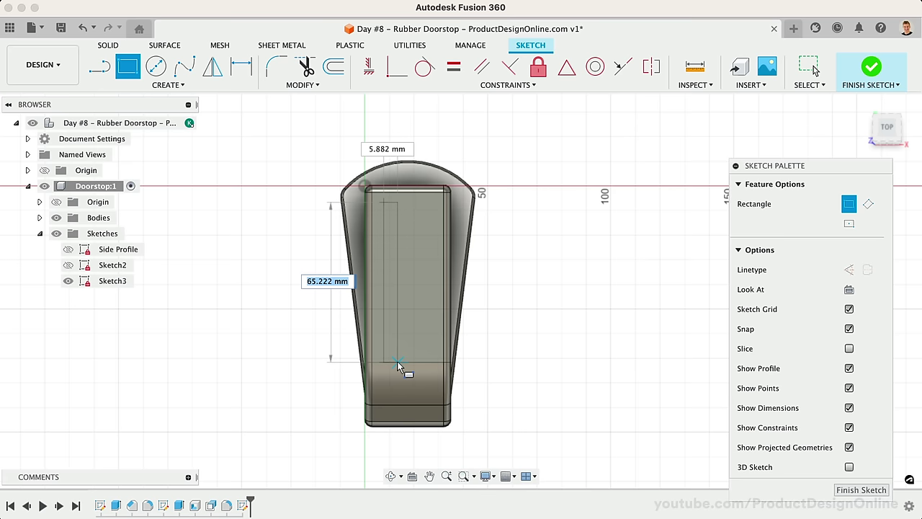
type("90")
key("Tab")
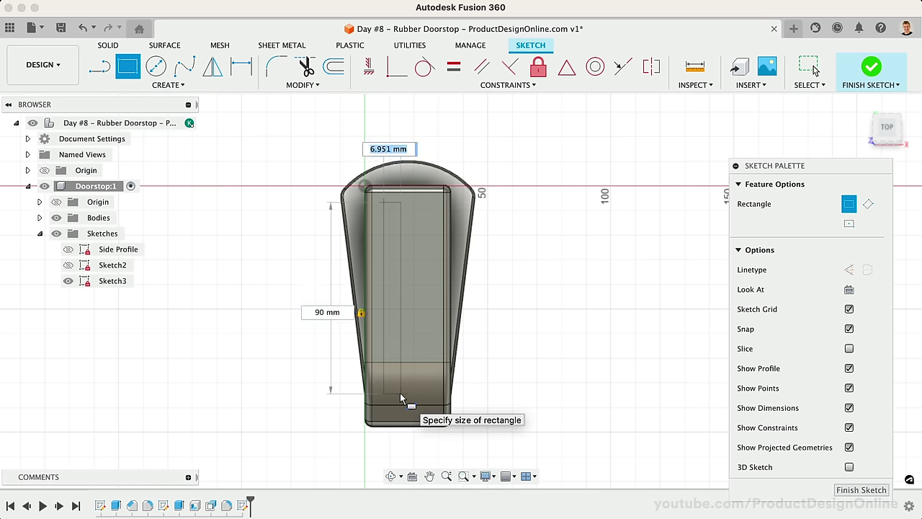
type("2")
key("Return")
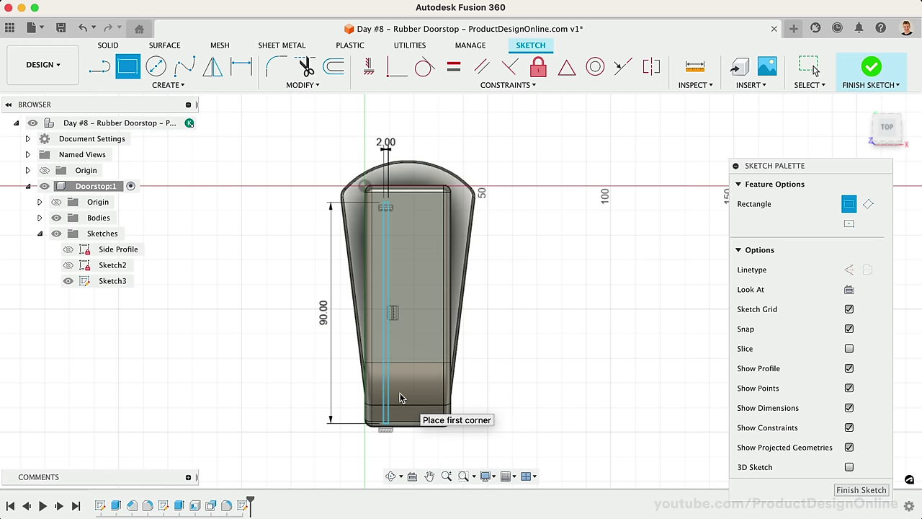
Dimension the rectangle's long side 2 mm in from the face edge
key("d")
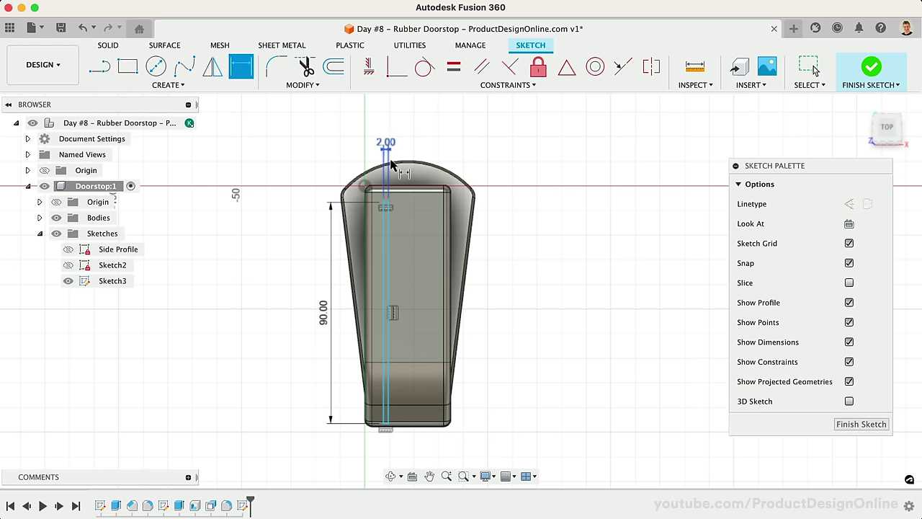
scroll(391, 166, "up", 3)
scroll(391, 165, "up", 3)
scroll(392, 165, "down", 2)
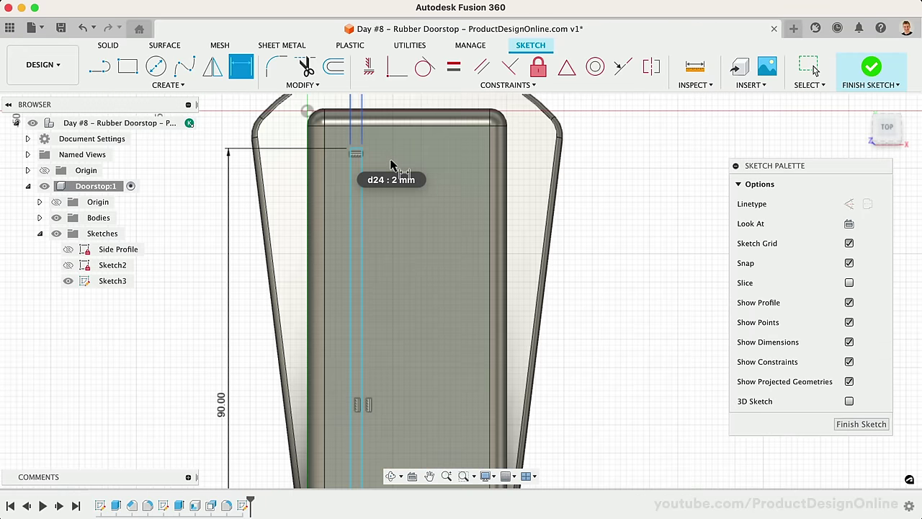
left_click(350, 186)
left_click(325, 189)
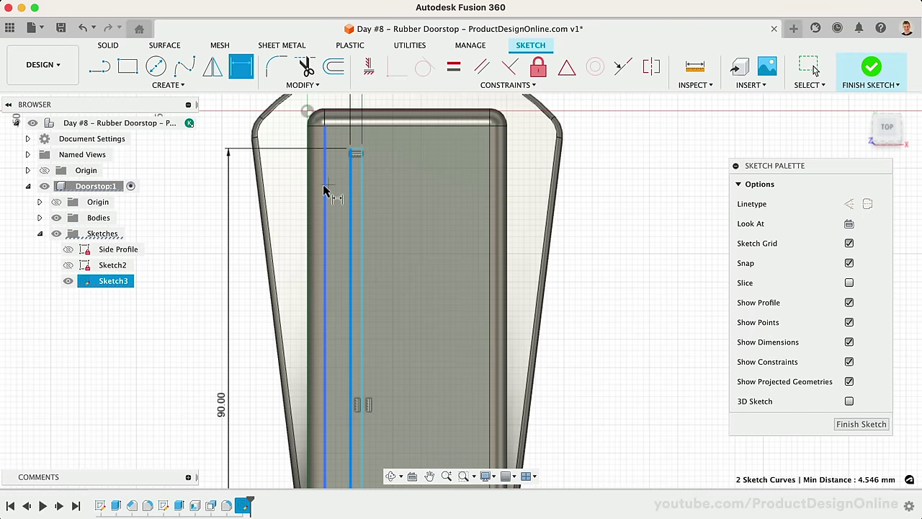
left_click(332, 110)
type("2")
key("Return")
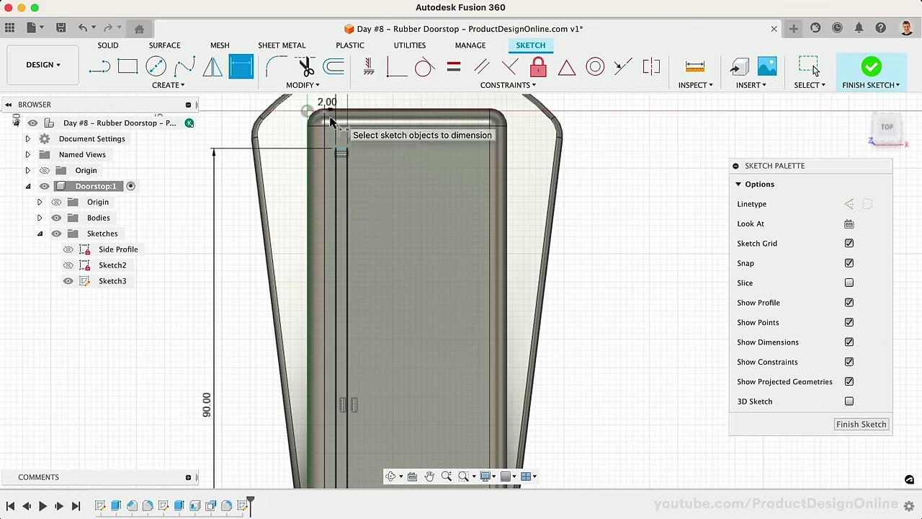
Dimension the rectangle's short top end 2 mm from the face's top edge
scroll(343, 152, "up", 5)
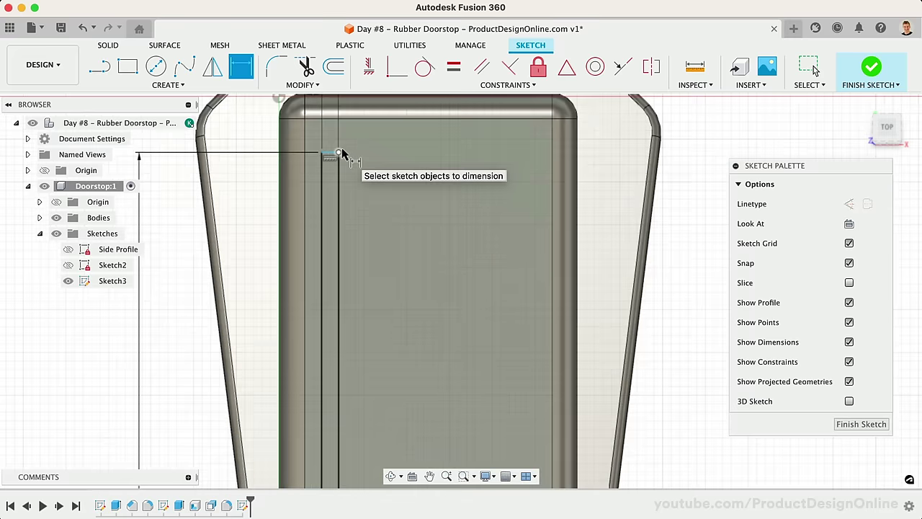
middle_click_drag(342, 151, 375, 208)
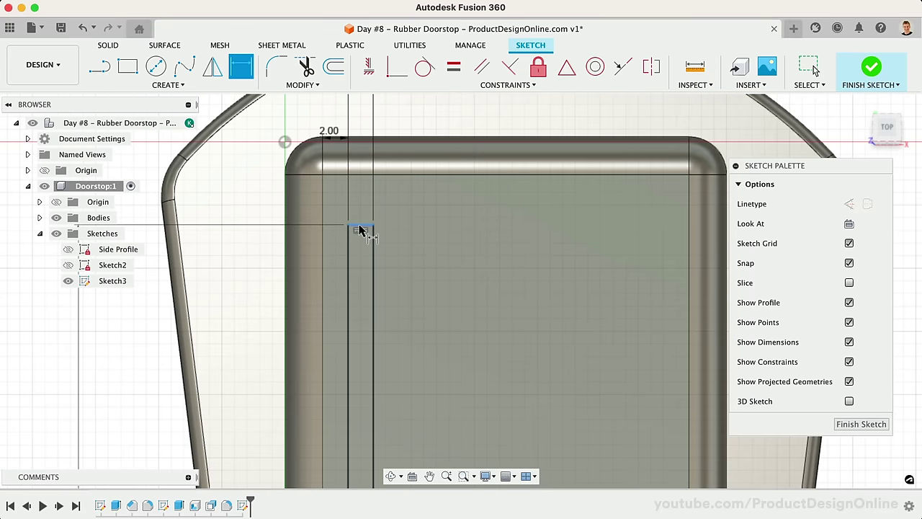
left_click(360, 229)
left_click(362, 178)
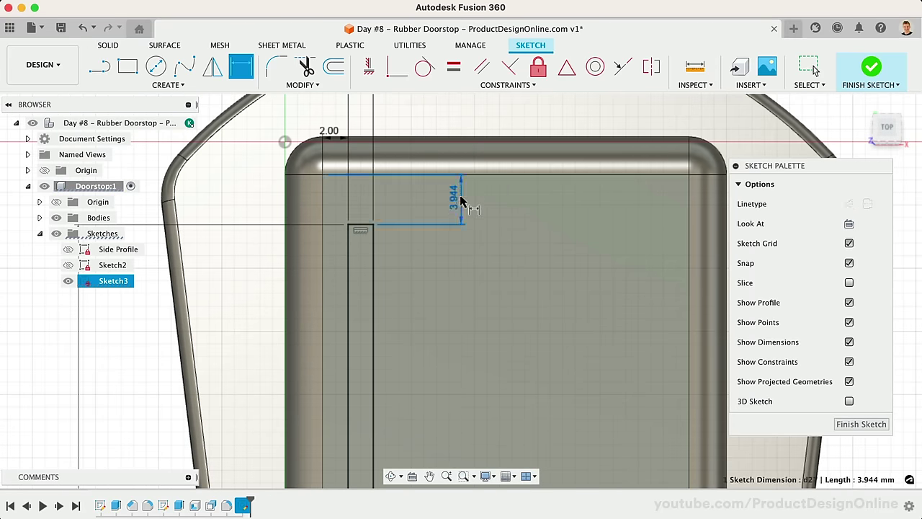
left_click(461, 199)
type("2")
key("Return")
scroll(460, 195, "down", 4)
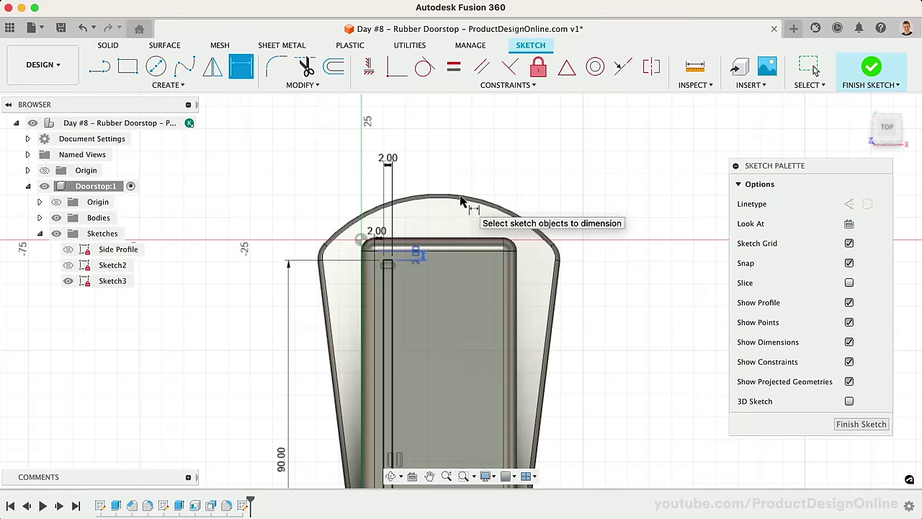
scroll(461, 201, "down", 4)
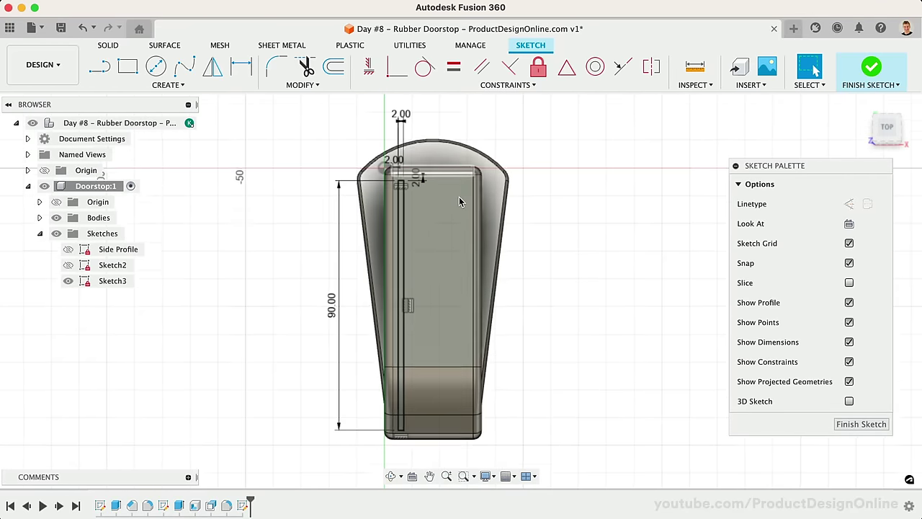
scroll(412, 456, "up", 5)
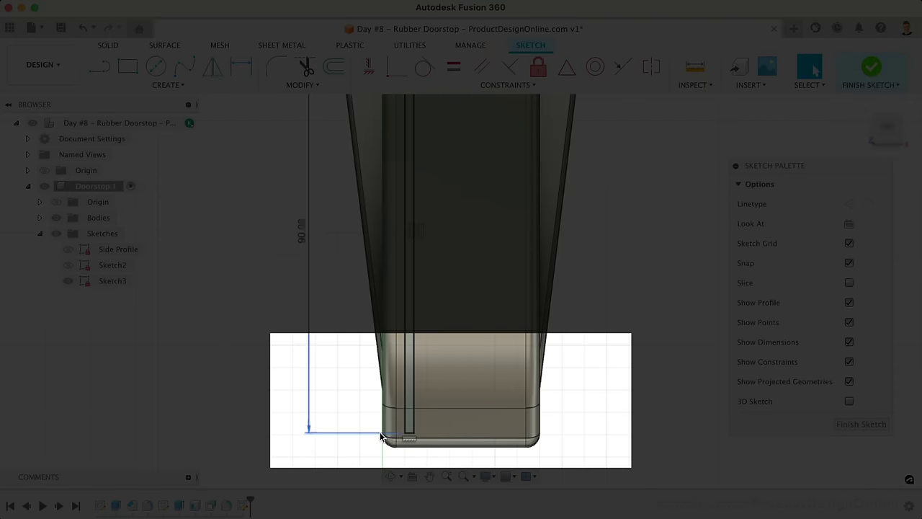
scroll(386, 428, "down", 4)
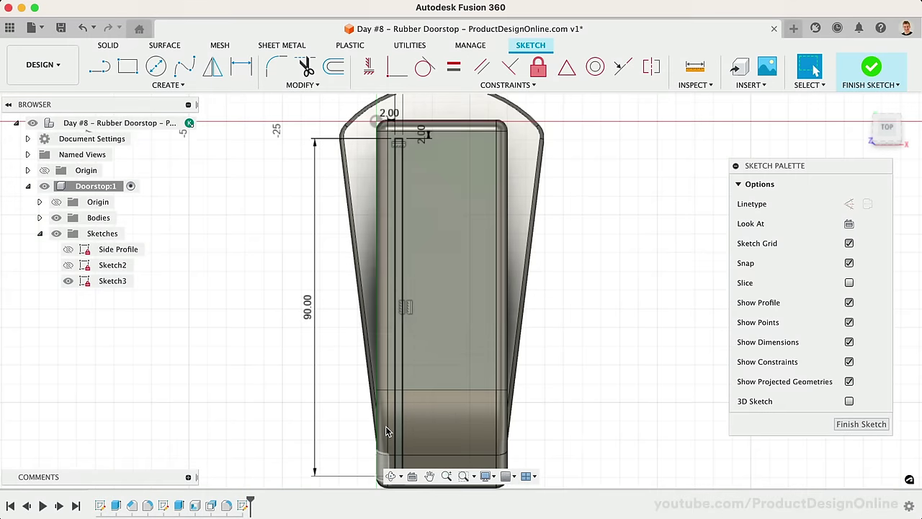
scroll(423, 281, "up", 3)
scroll(423, 283, "up", 4)
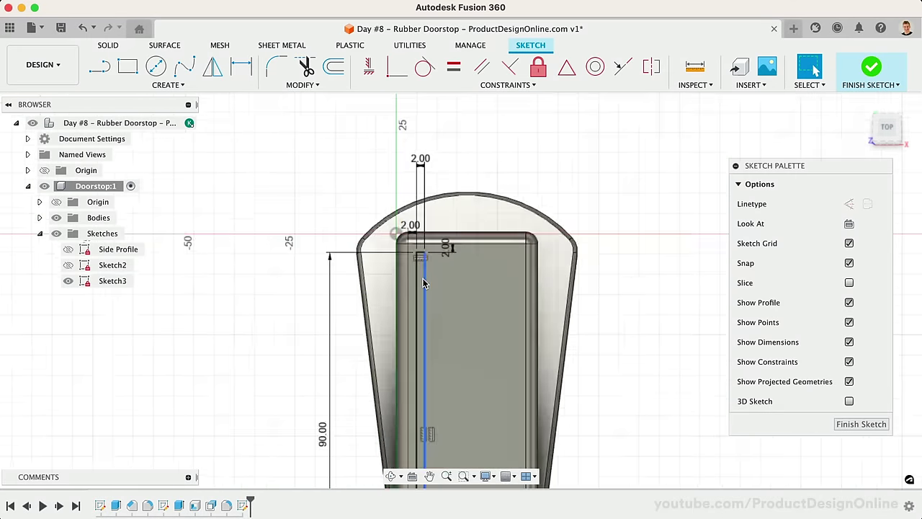
Draw a small two-point circle across the rectangle's top end
left_click(177, 88)
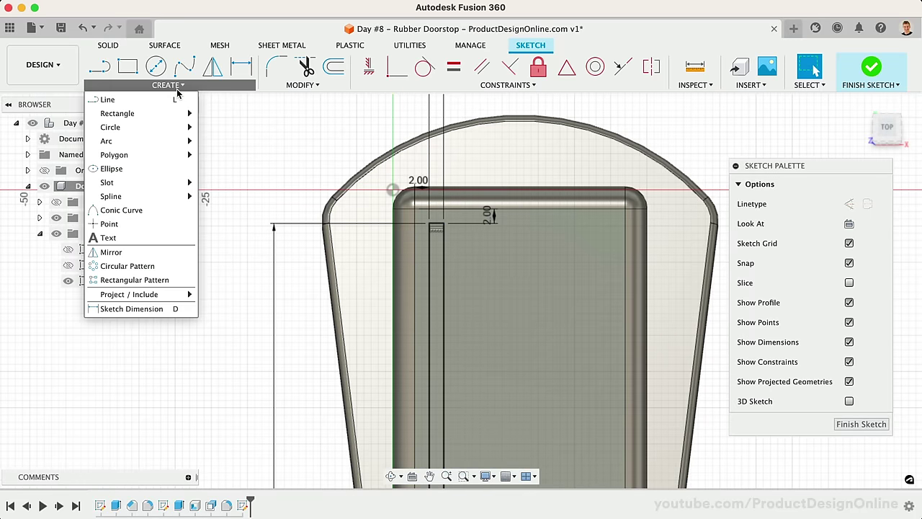
mouse_move(163, 127)
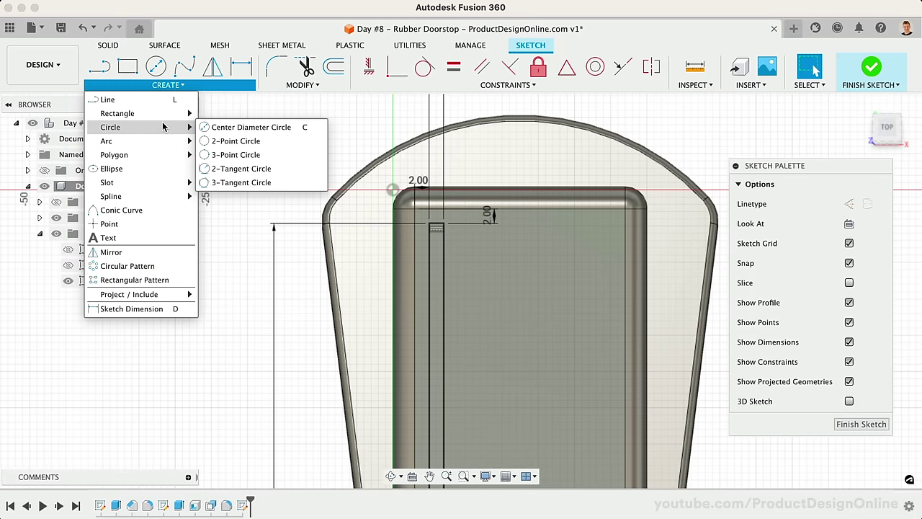
left_click(235, 142)
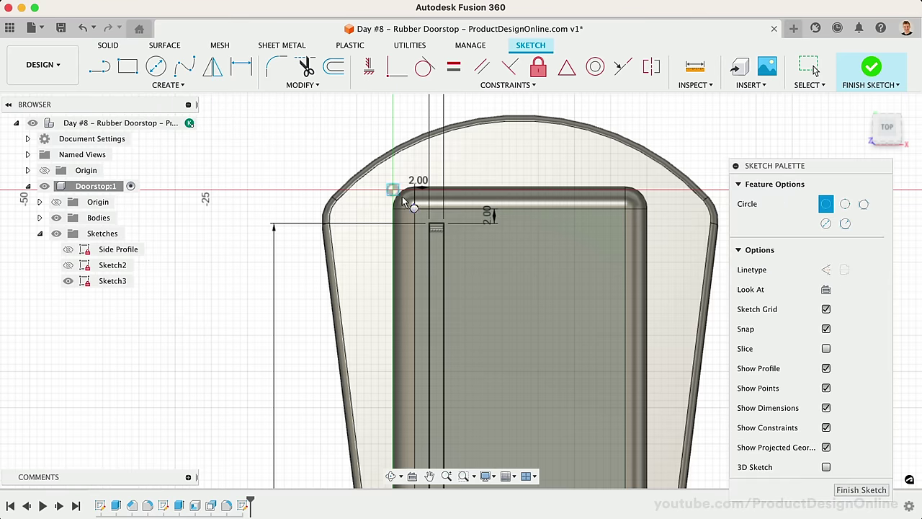
left_click(430, 224)
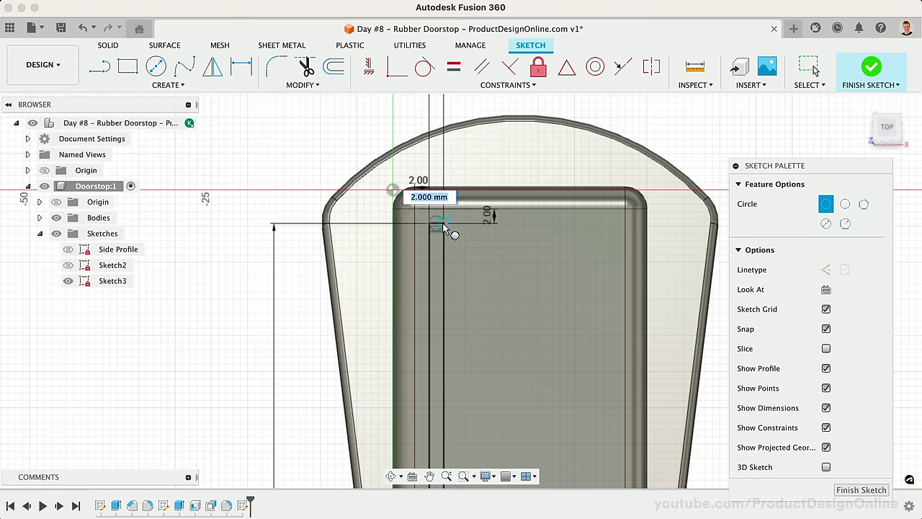
left_click(444, 229)
scroll(448, 239, "up", 5)
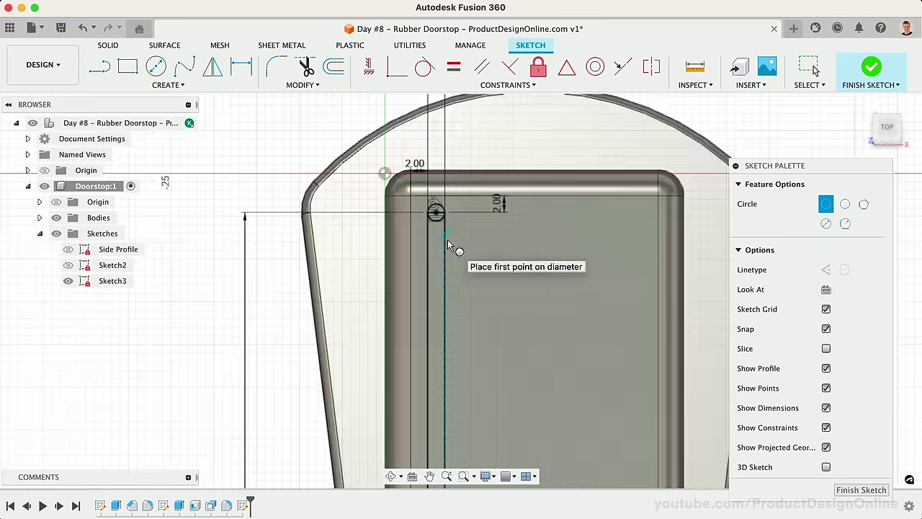
Start the Emboss command from the shortcut search
key("Escape")
left_click(447, 244)
type("s")
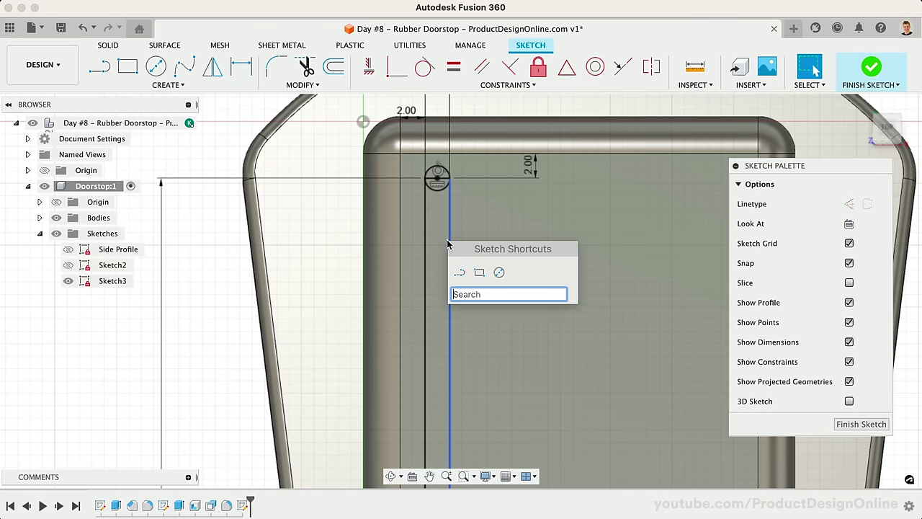
type("e")
key("BackSpace")
key("BackSpace")
key("BackSpace")
type("emb")
key("Return")
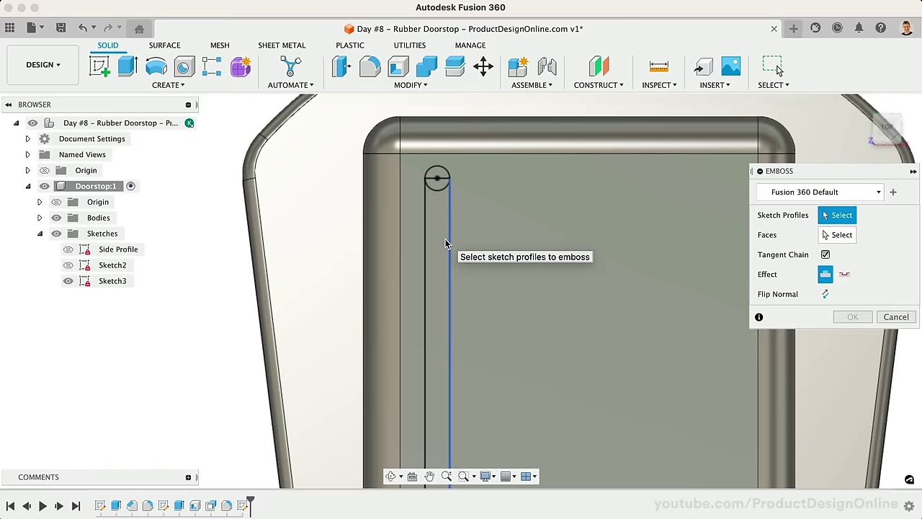
Select the four slot-sketch profiles for the emboss
left_click(437, 178)
left_click(432, 218)
left_click(432, 216)
scroll(432, 216, "down", 5)
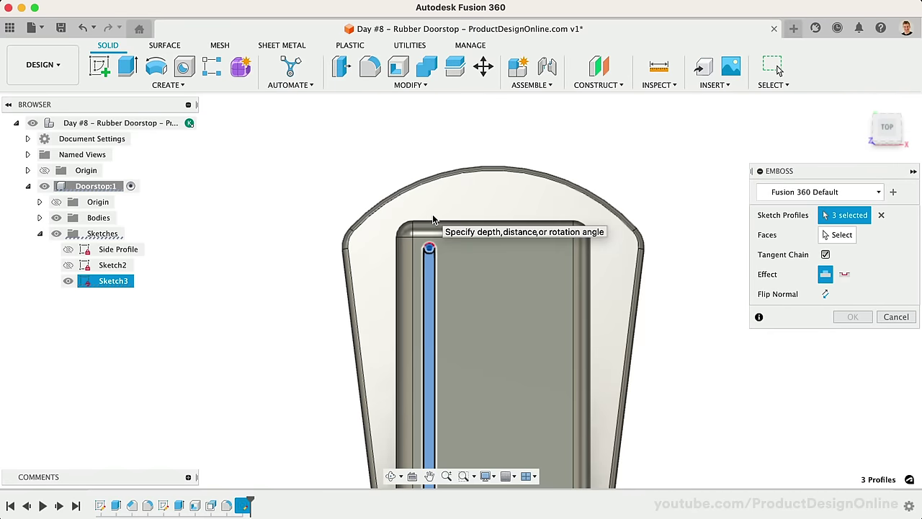
scroll(430, 296, "up", 3)
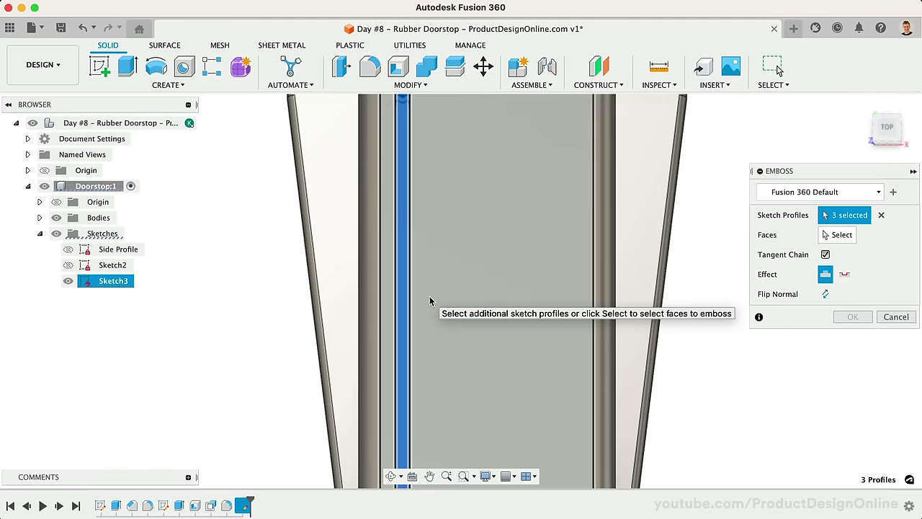
scroll(429, 296, "down", 6)
left_click(396, 398)
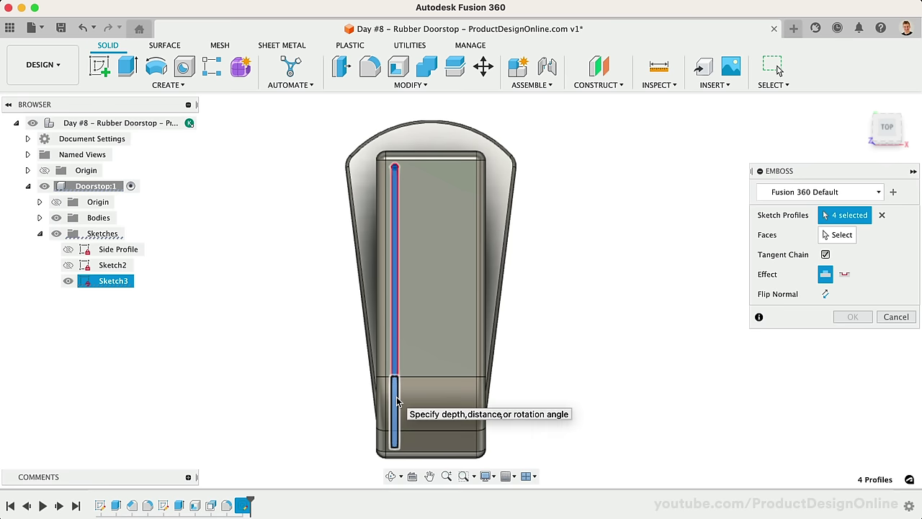
Emboss the profiles 1 mm onto the top face and return to the Home view
left_click(838, 235)
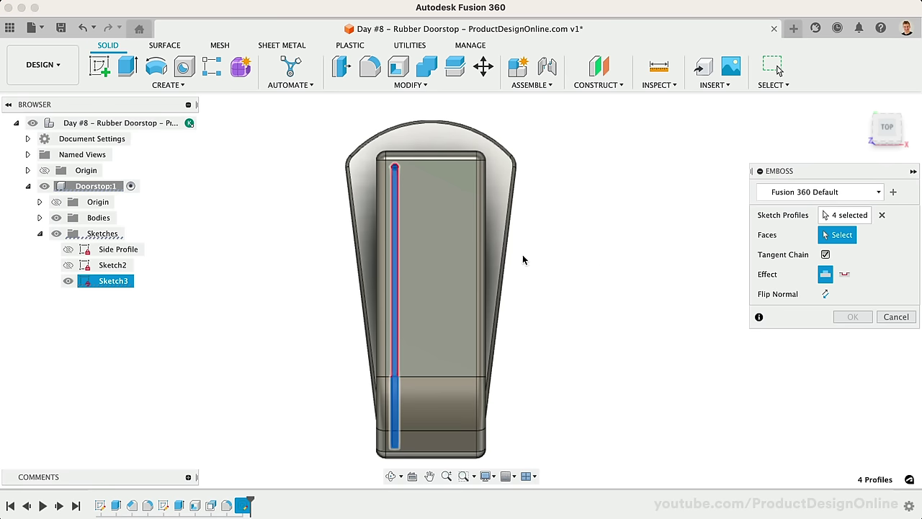
left_click(433, 269)
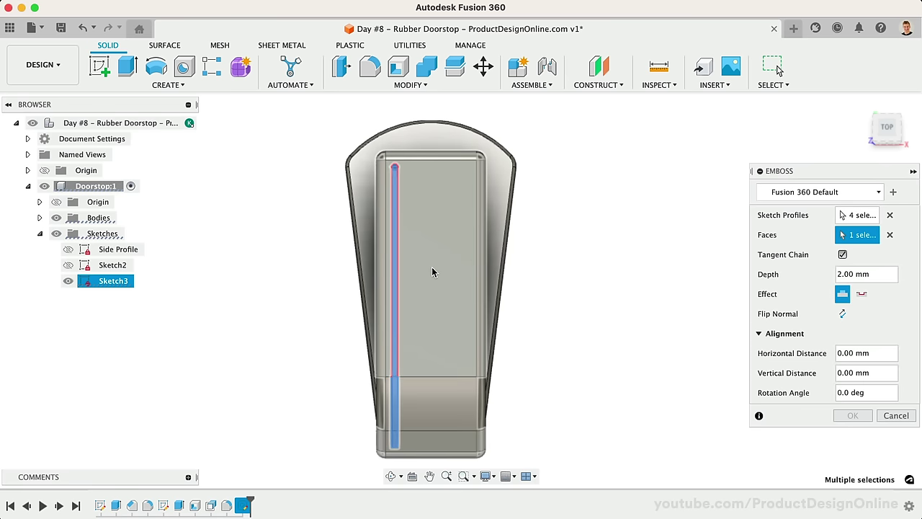
left_click(837, 277)
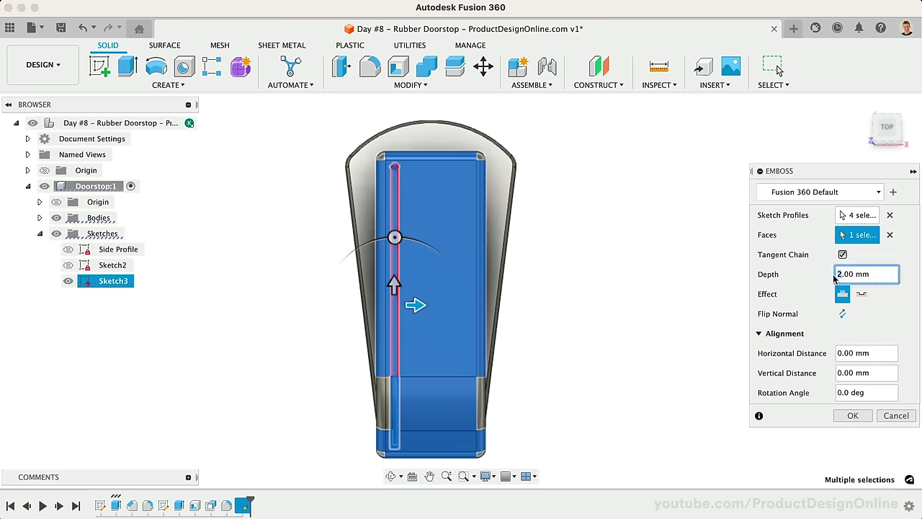
left_click(849, 416)
left_click(862, 106)
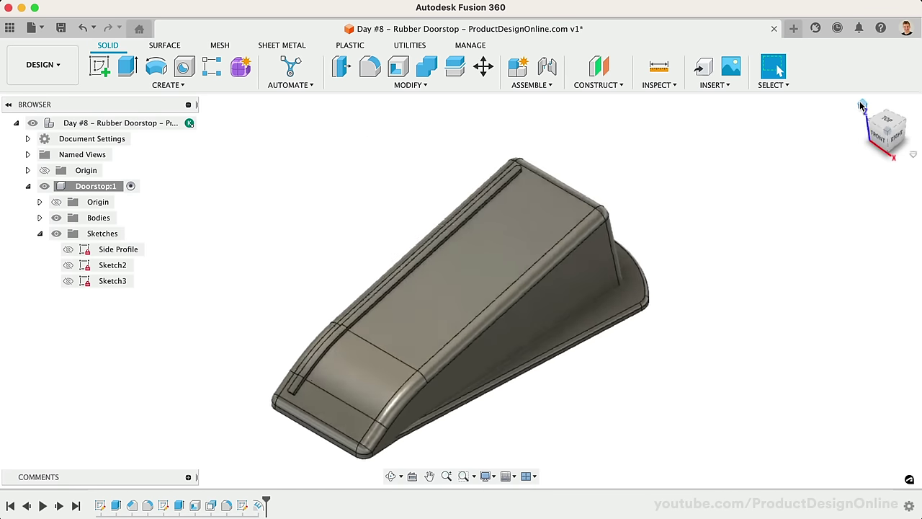
scroll(633, 387, "right", 10, "shift")
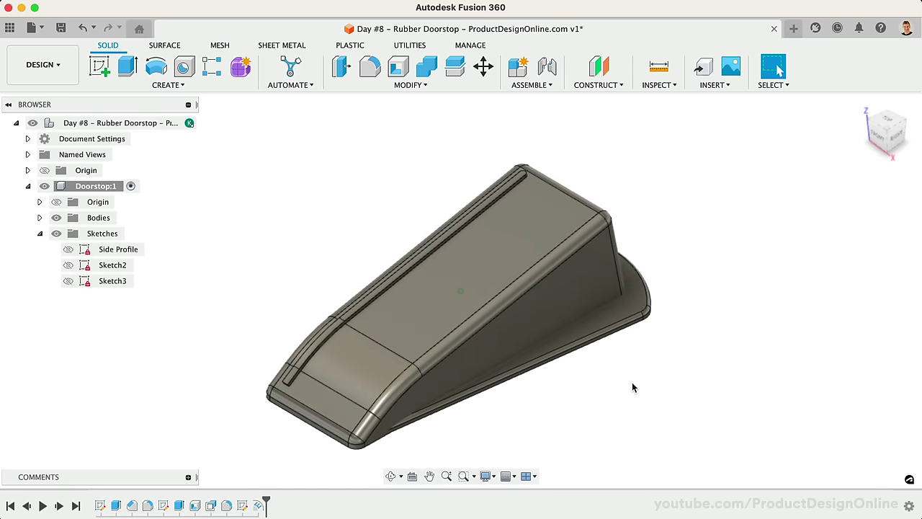
scroll(633, 387, "right", 10, "shift")
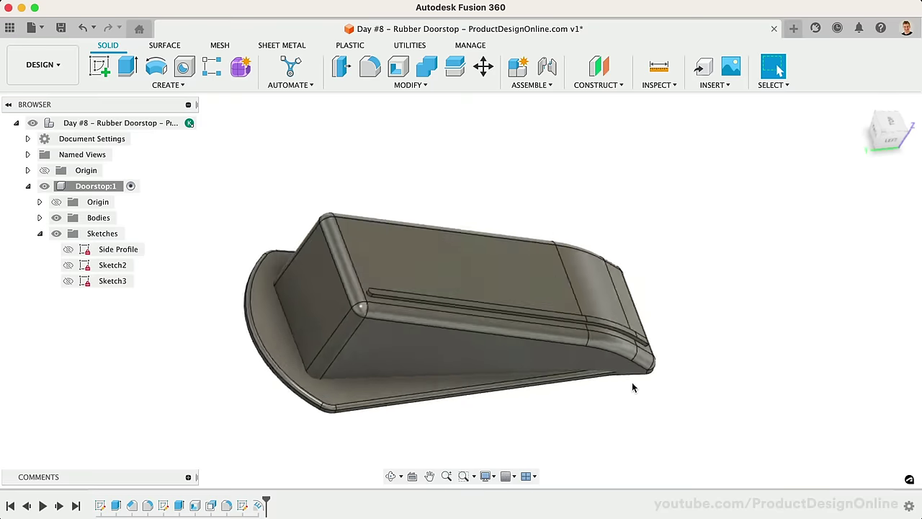
scroll(633, 387, "right", 10, "shift")
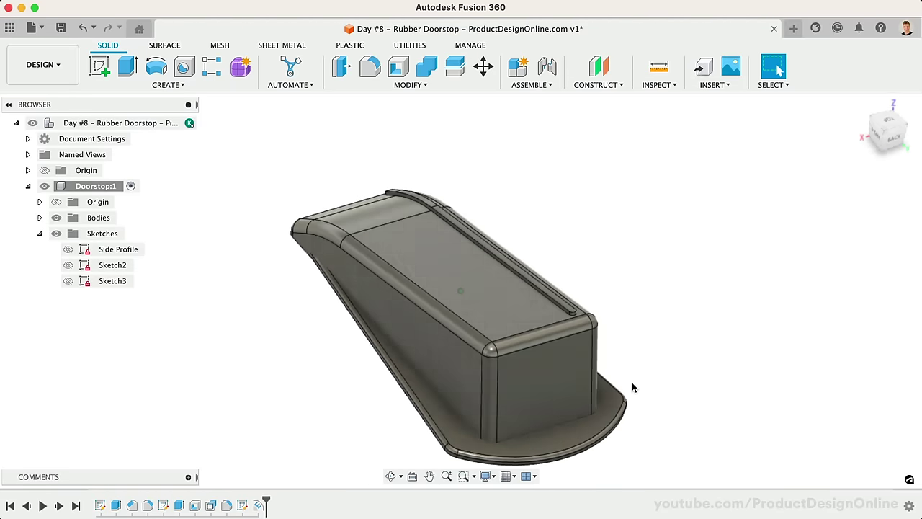
Pattern the Emboss1 feature six times along a model edge over 23 mm
left_click(216, 77)
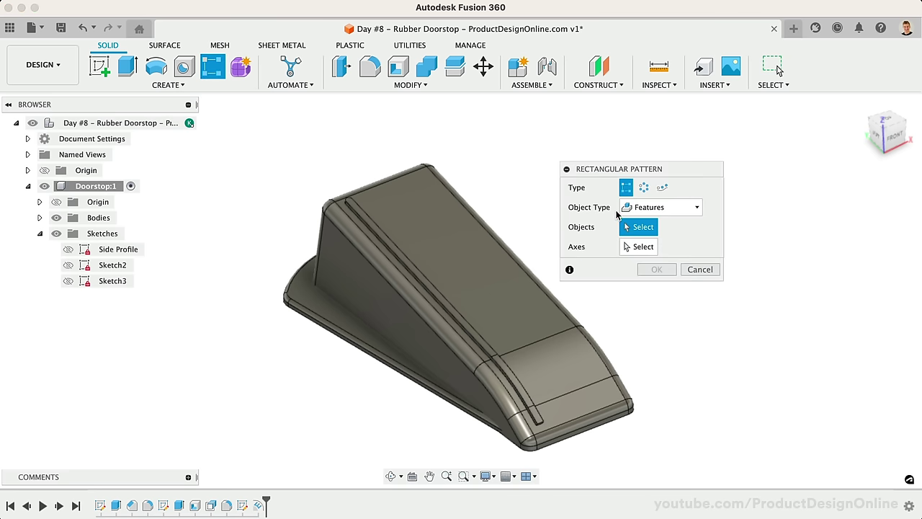
left_click(634, 208)
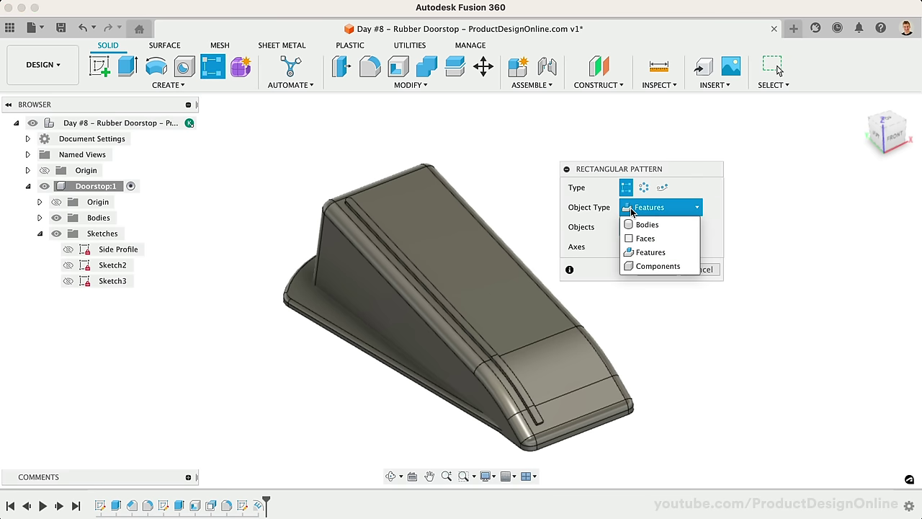
left_click(667, 254)
left_click(258, 506)
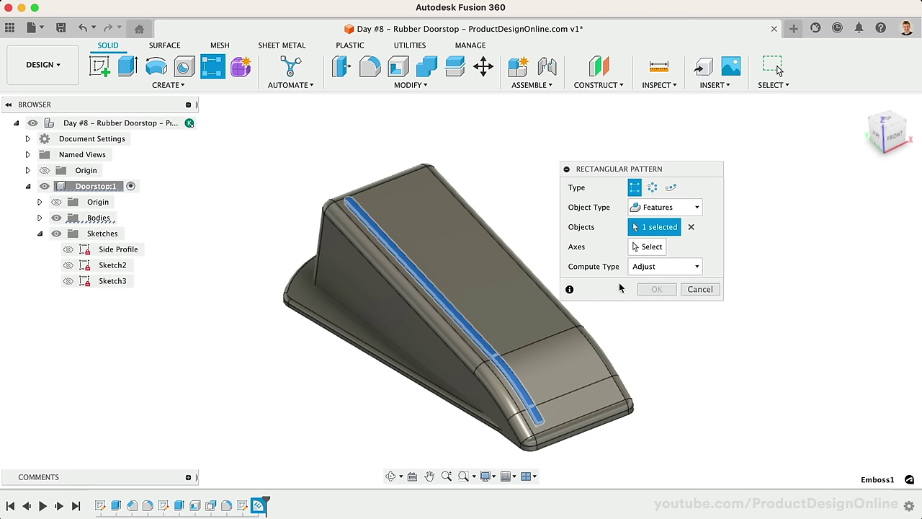
left_click(647, 247)
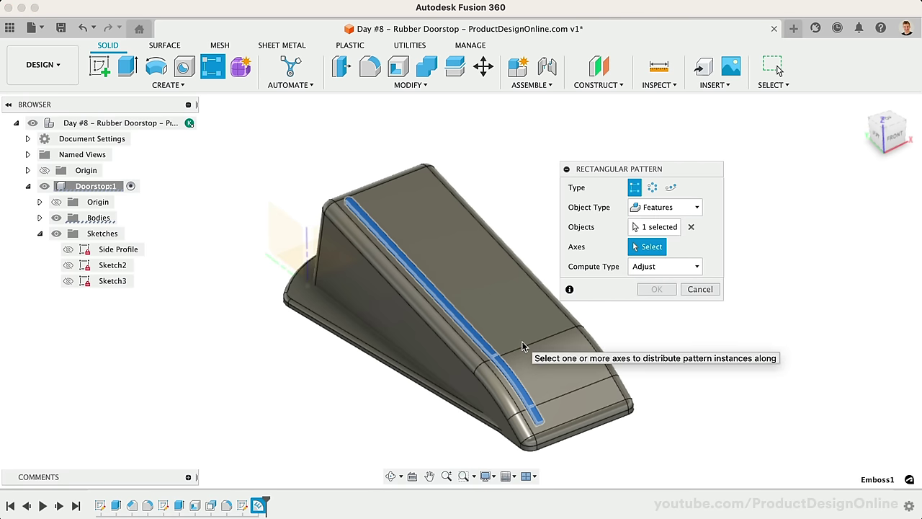
left_click(524, 335)
left_click_drag(455, 309, 484, 295)
key("Tab")
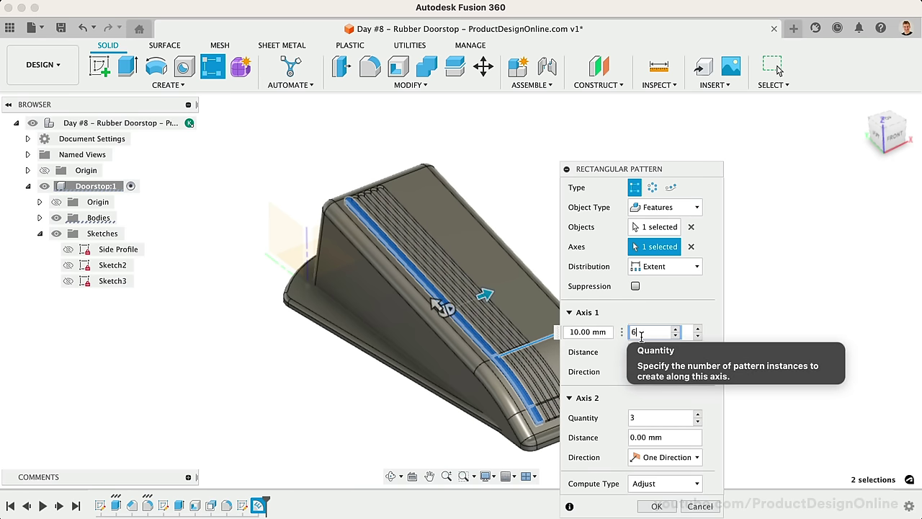
left_click(592, 332)
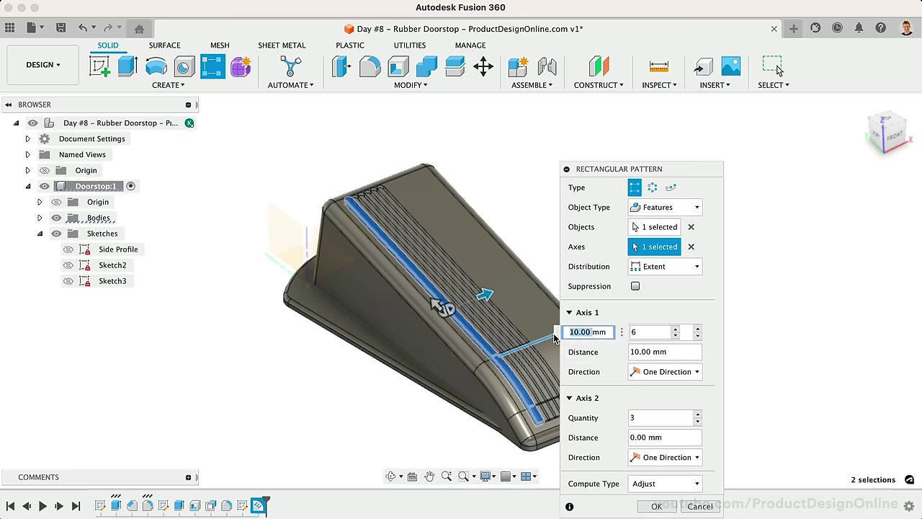
type("23")
key("Return")
left_click(649, 506)
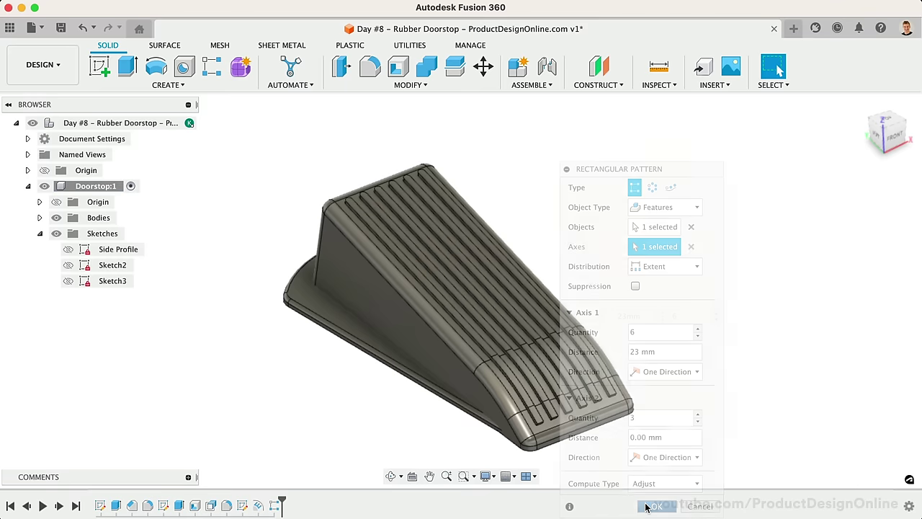
Select the 60 rib edges, including the right-most rib's ends, at a 1 mm radius
left_click(369, 66)
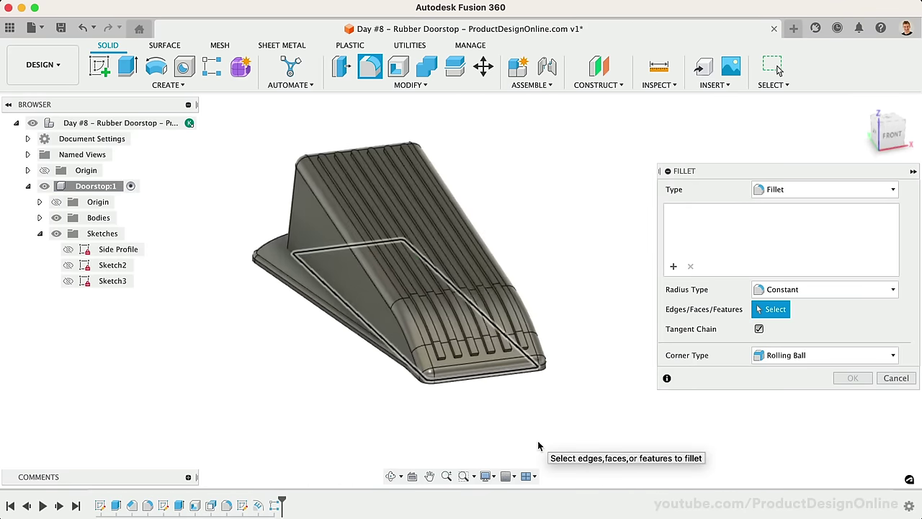
scroll(539, 438, "up", 10)
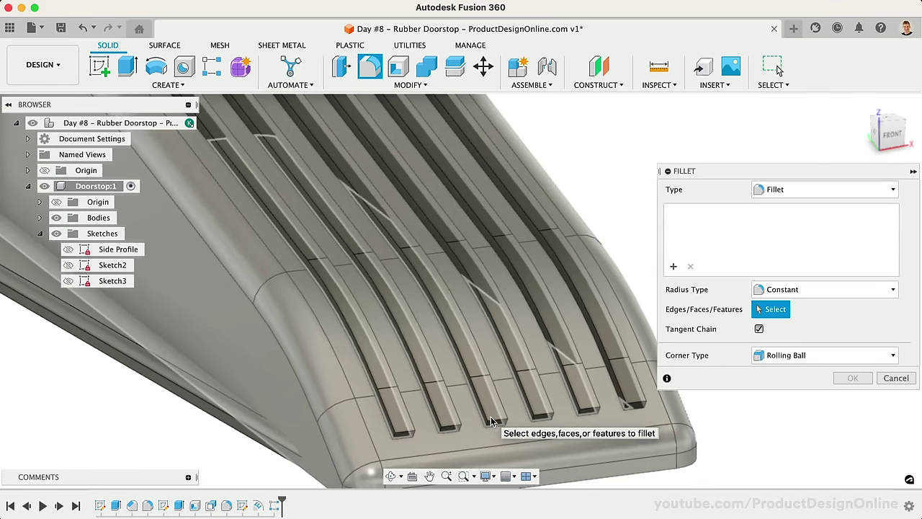
scroll(490, 417, "down", 3)
left_click(404, 441)
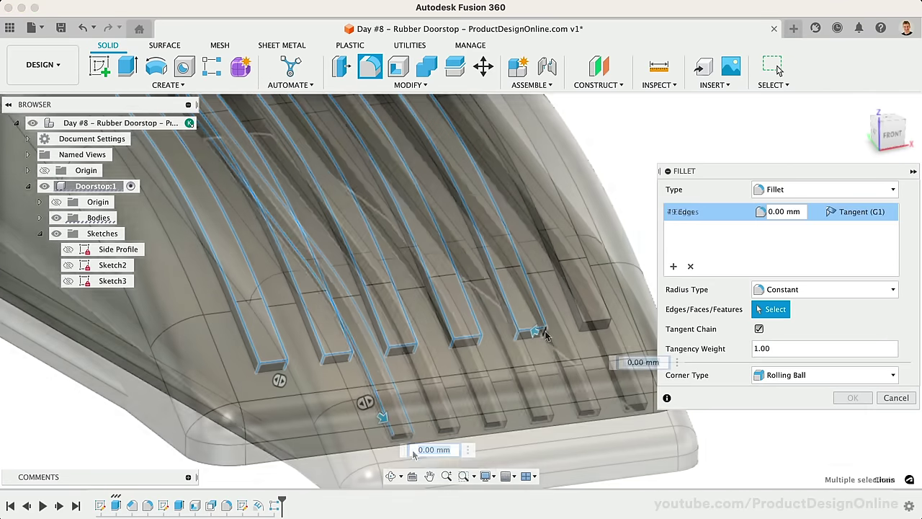
left_click(581, 321)
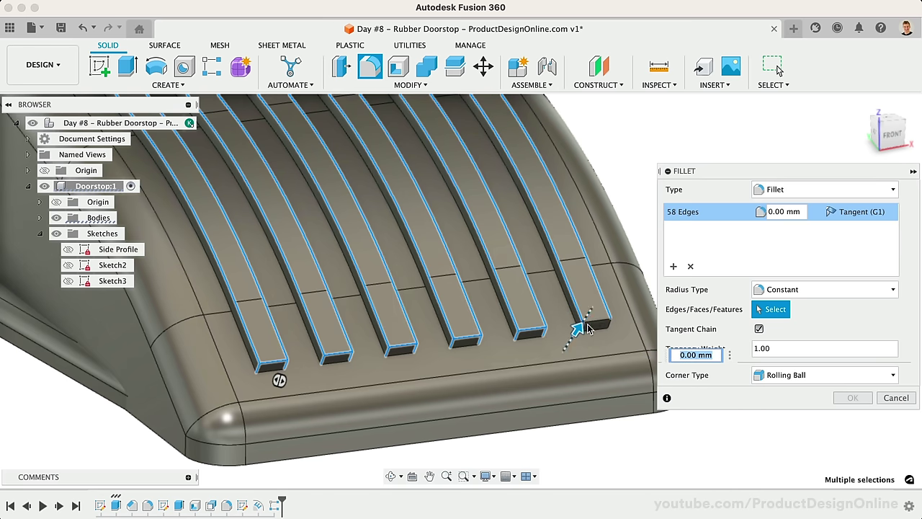
left_click(611, 324)
type("1")
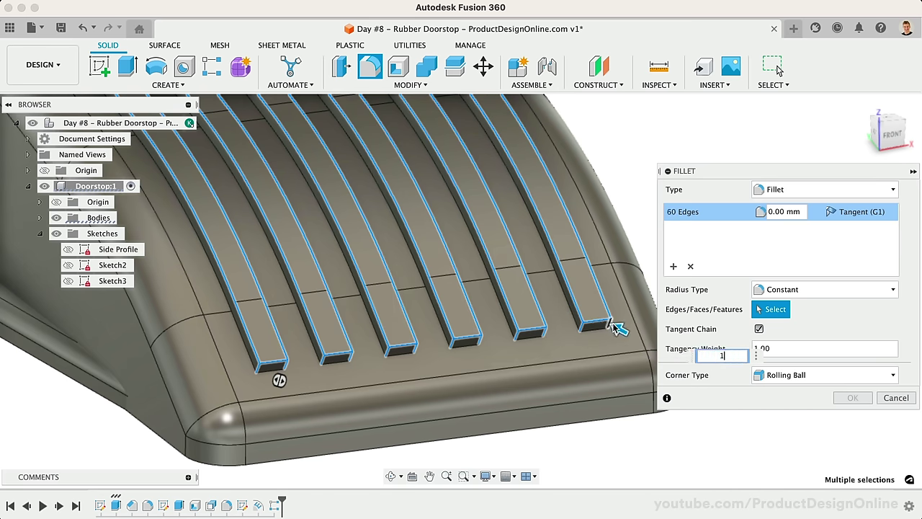
scroll(613, 328, "down", 5)
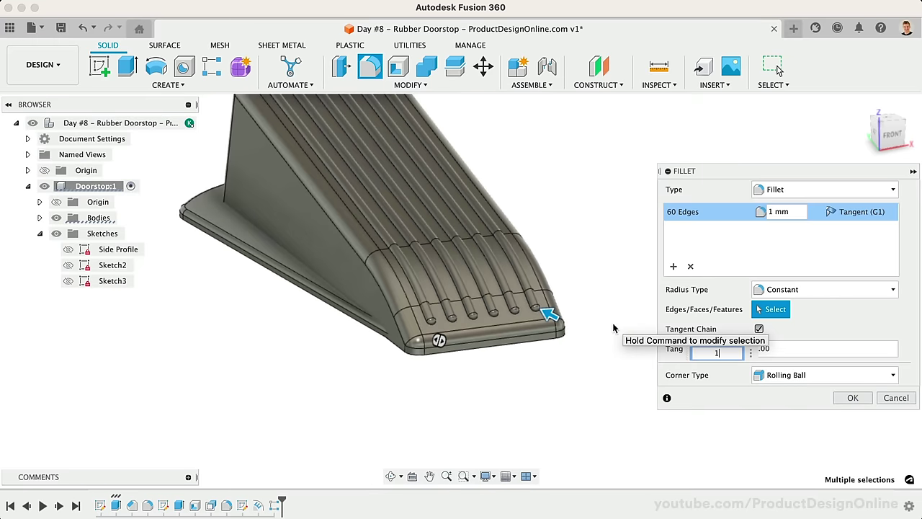
Confirm the ridge fillet and search the appearance library for rubber
left_click(851, 398)
left_click(688, 377)
type("r")
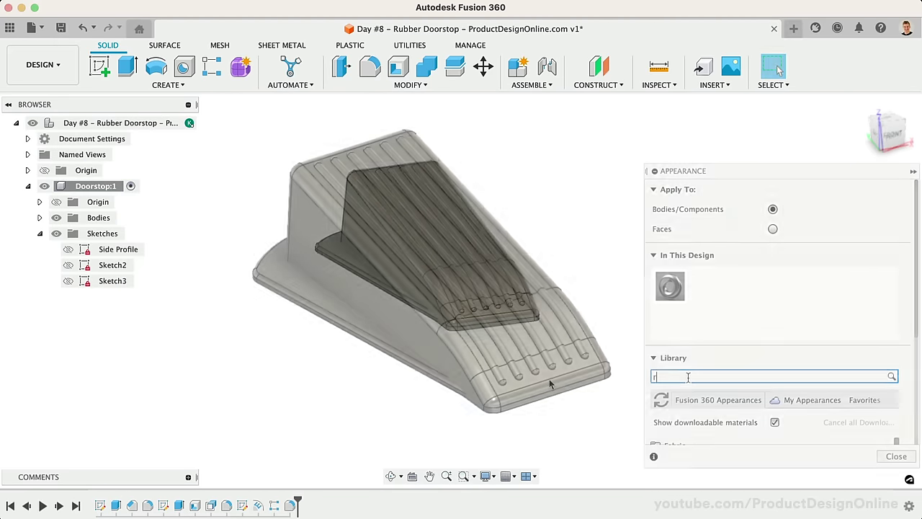
type("ubber")
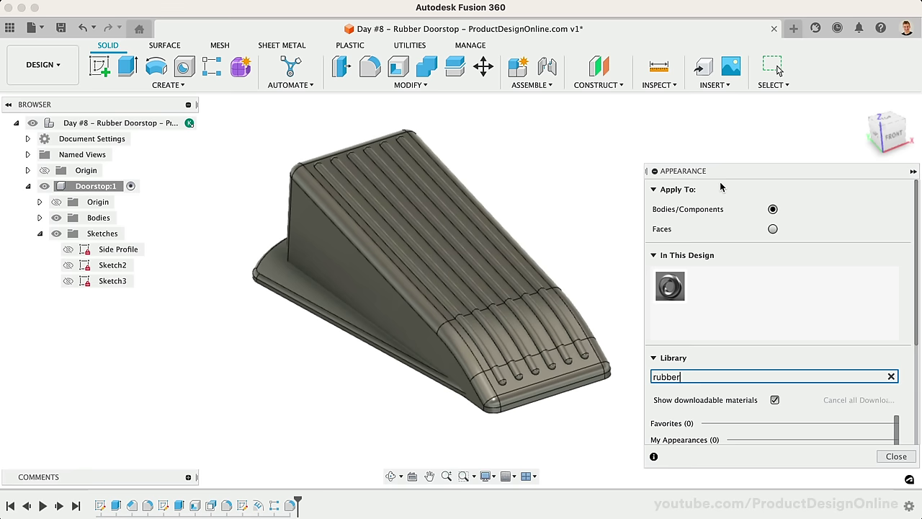
left_click_drag(726, 175, 671, 74)
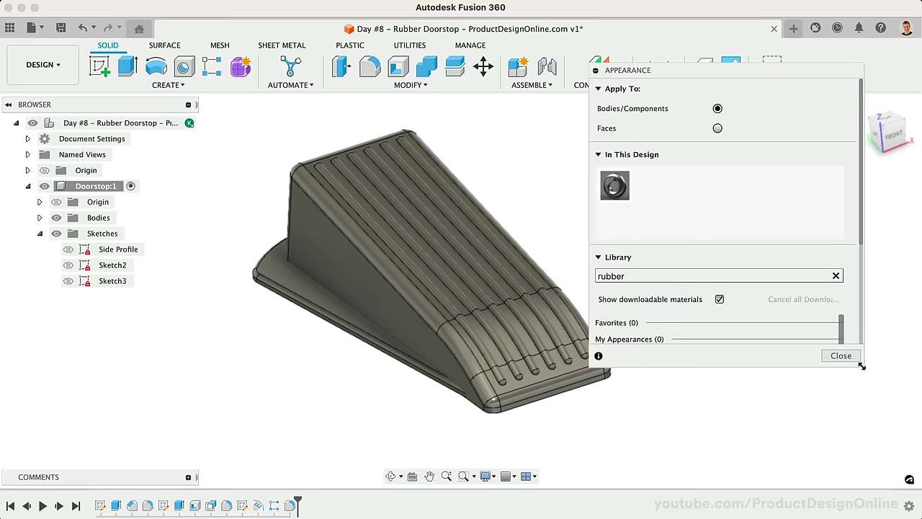
left_click_drag(862, 366, 861, 461)
Apply Rubber – Hard to the doorstop and shift its colour to brown (151, 124, 84)
left_click_drag(722, 378, 555, 249)
left_click_drag(649, 186, 333, 310)
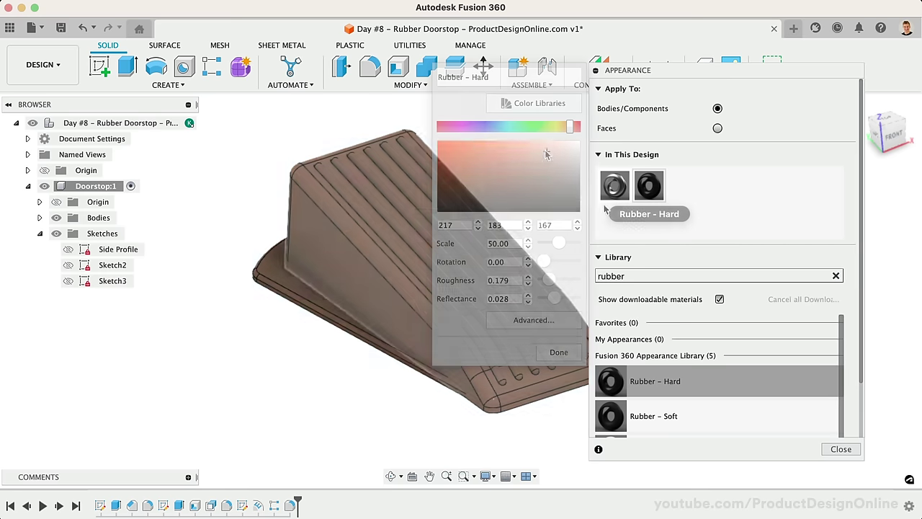
left_click_drag(545, 149, 515, 168)
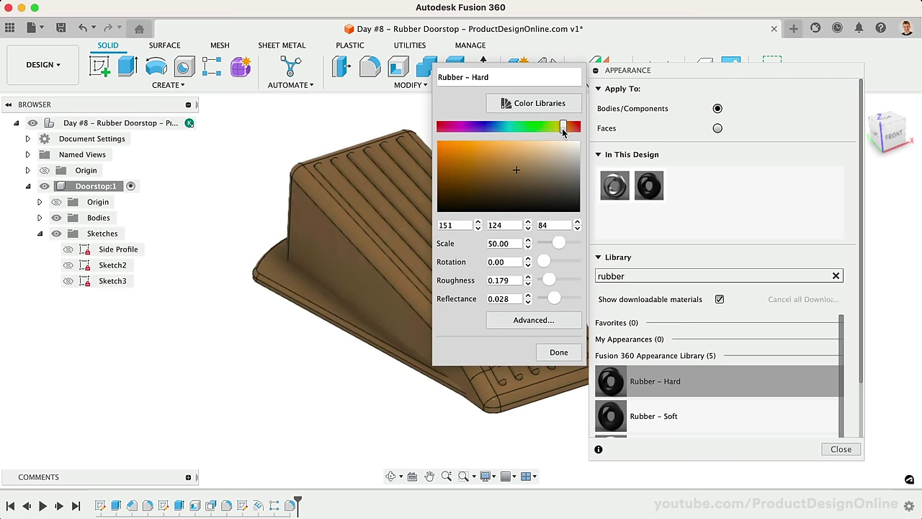